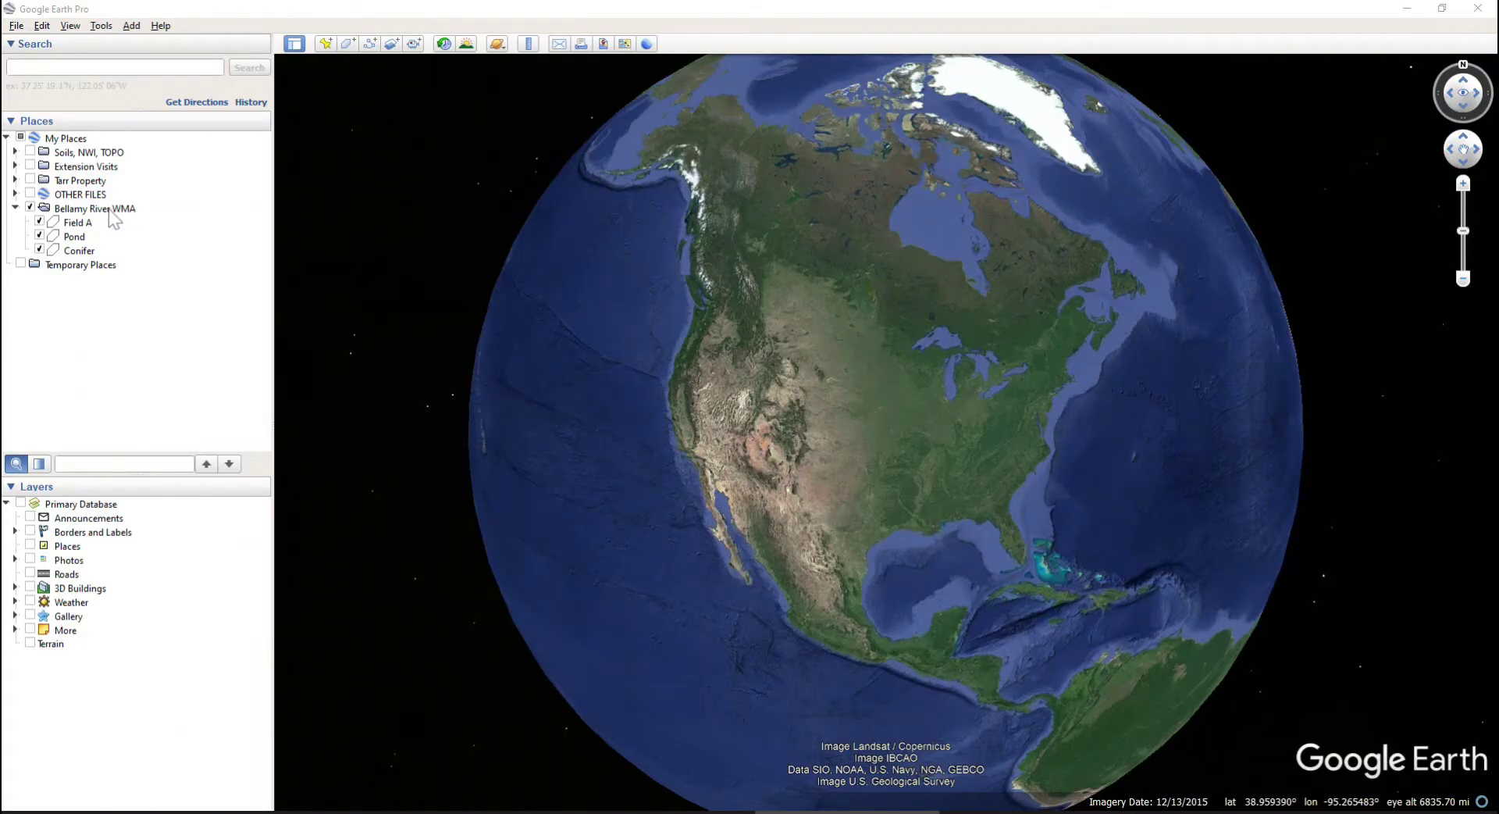
Zoom to the Bellamy River WMA folder's area on the map and expand the folder's contents
double_click(110, 209)
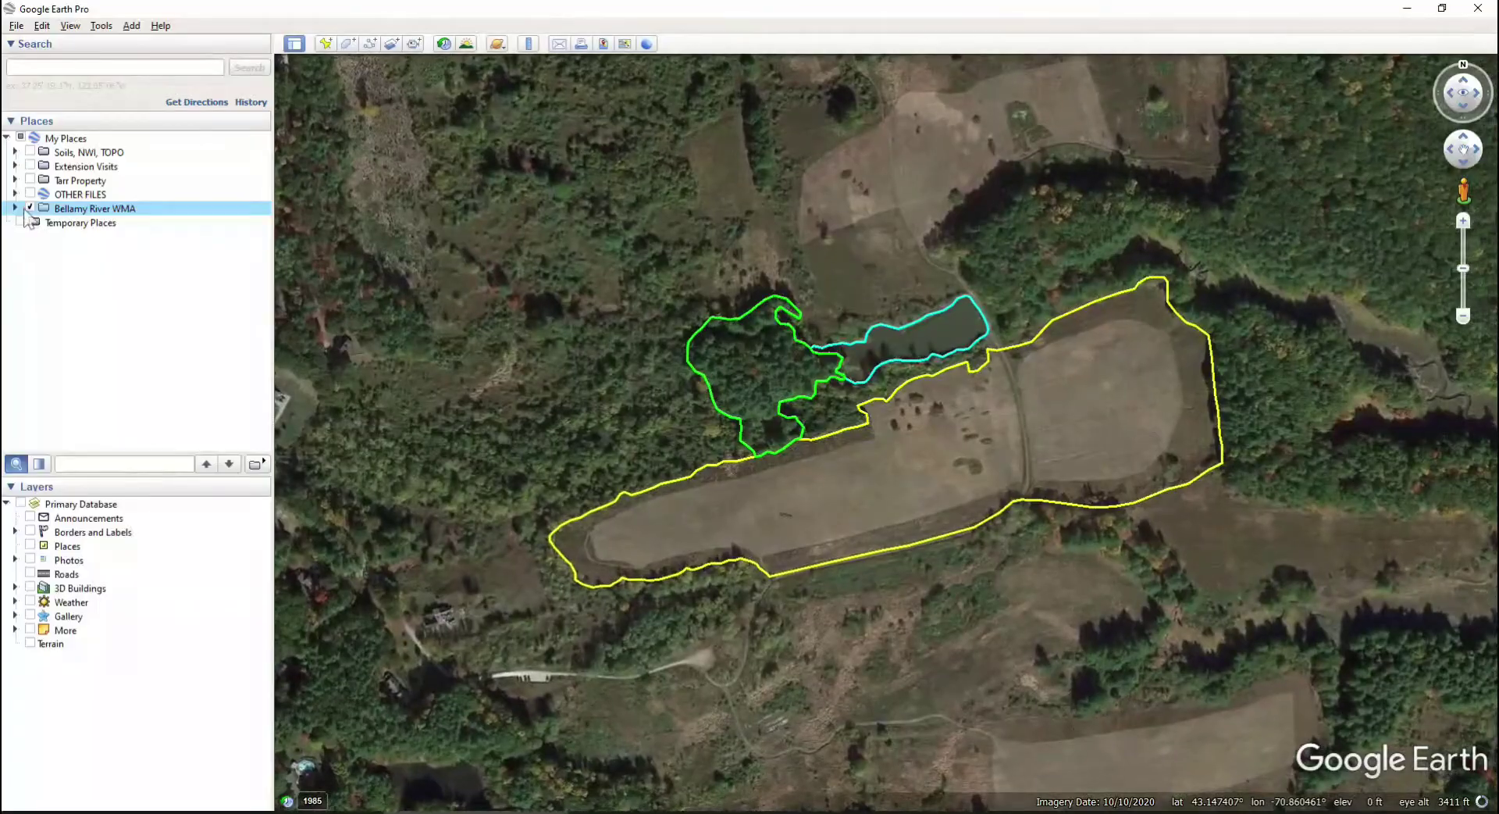
click(15, 208)
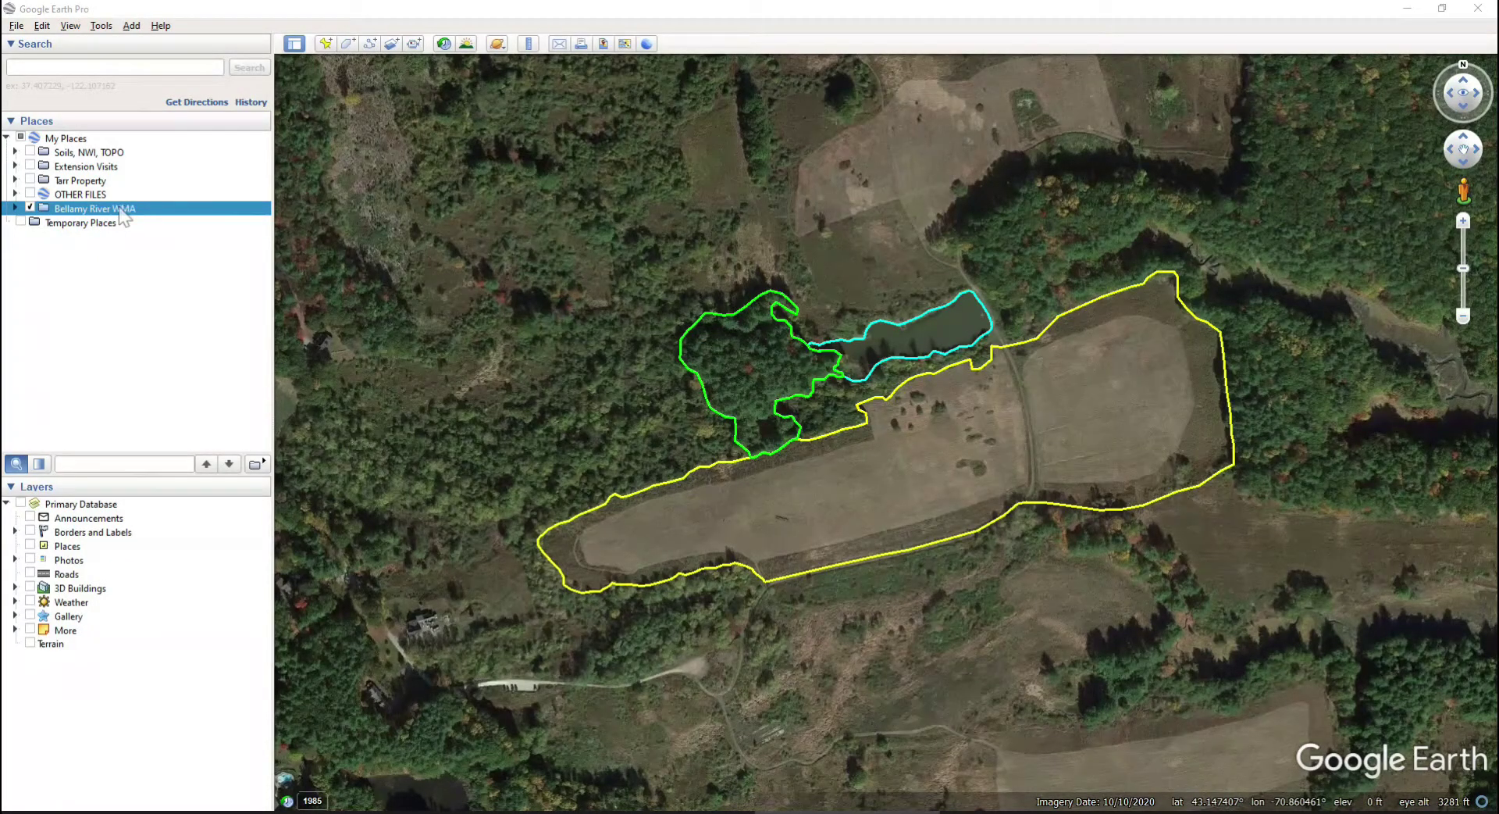
click(15, 208)
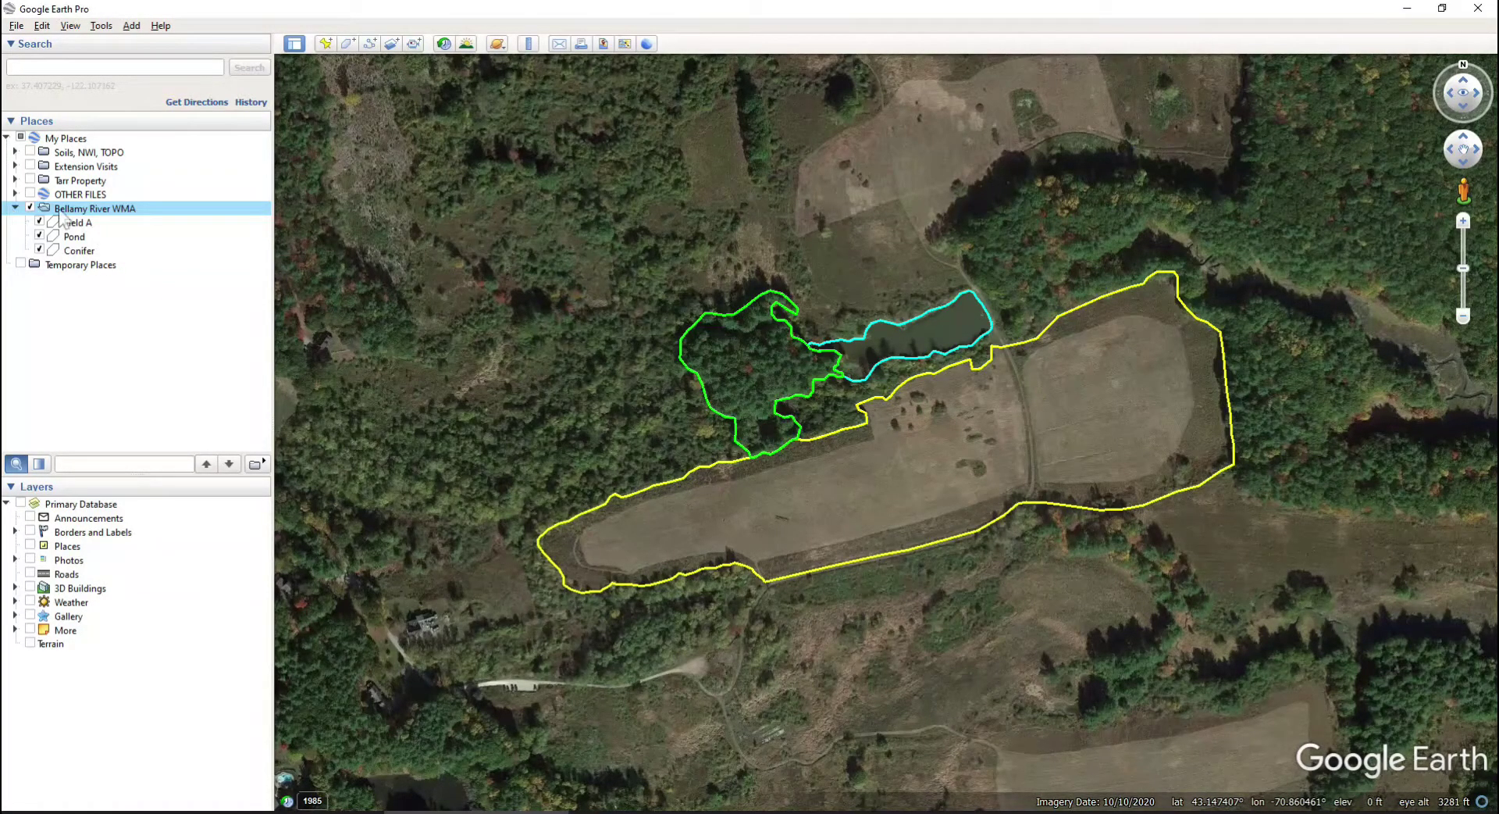
Start a new path named "Trail through field" in the Bellamy River WMA folder
click(370, 43)
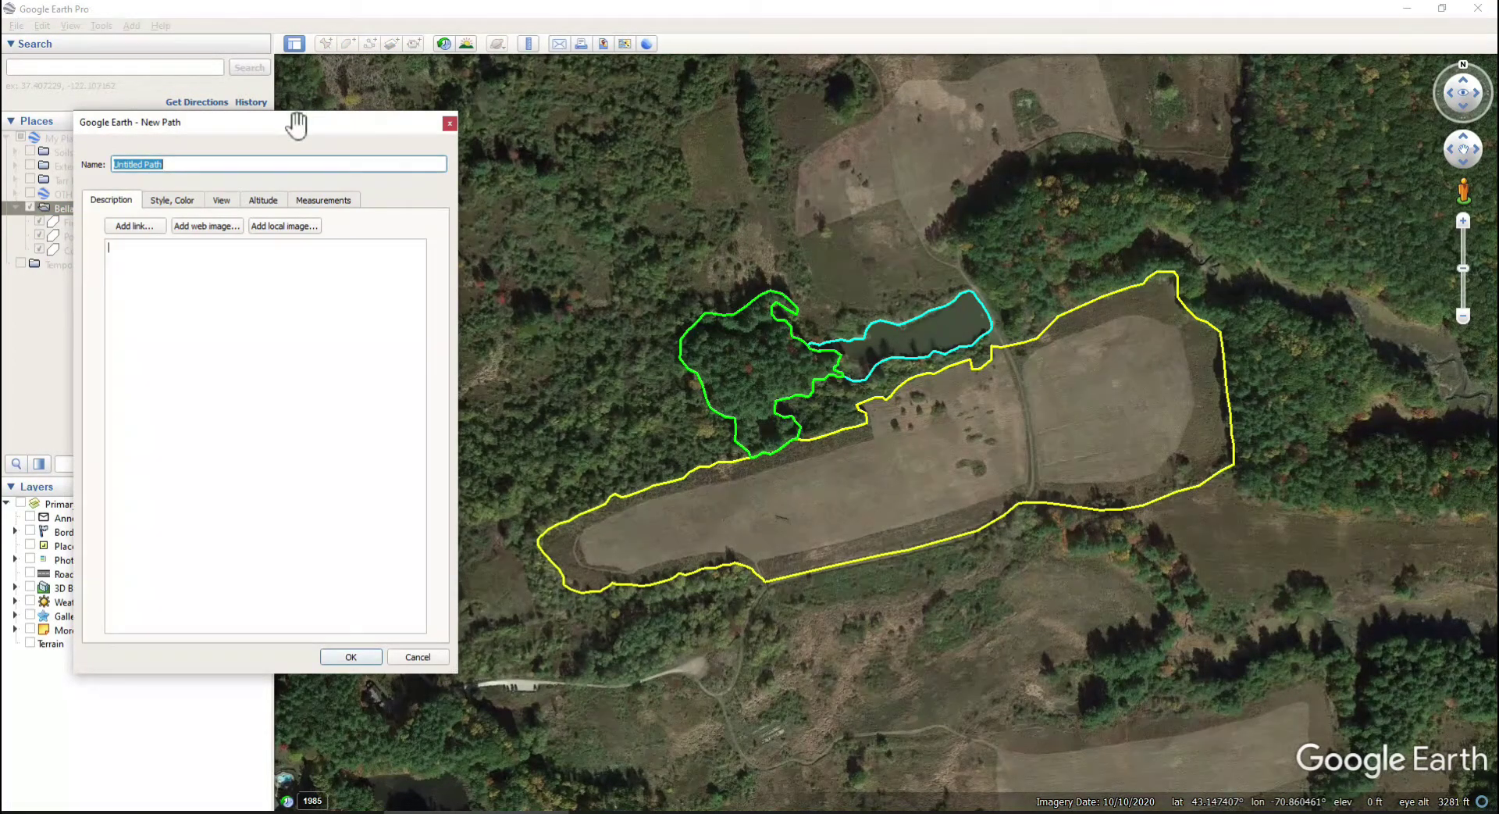
drag(297, 125, 450, 118)
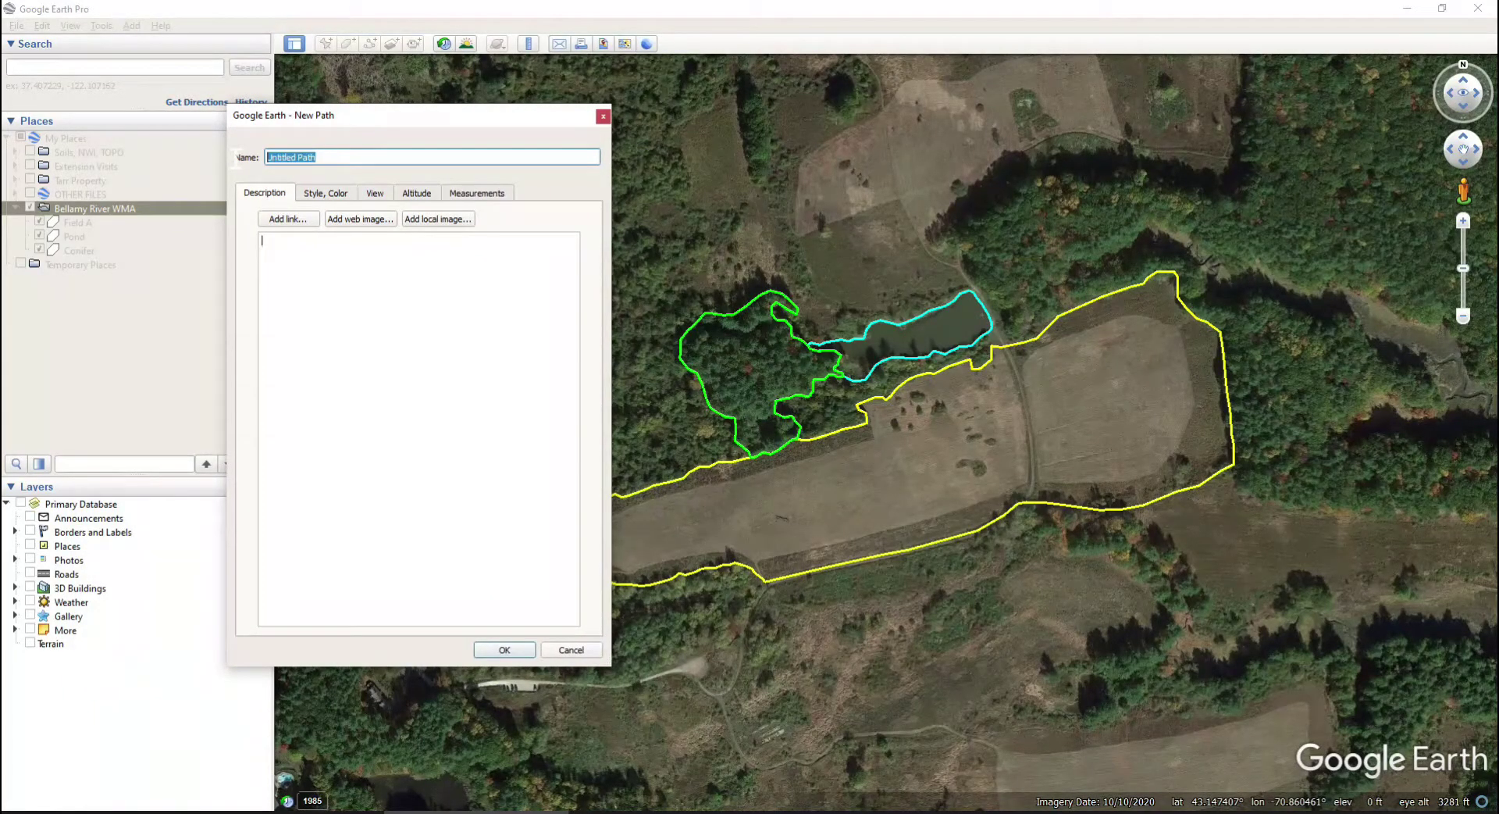
text(Trail through field)
drag(379, 116, 220, 117)
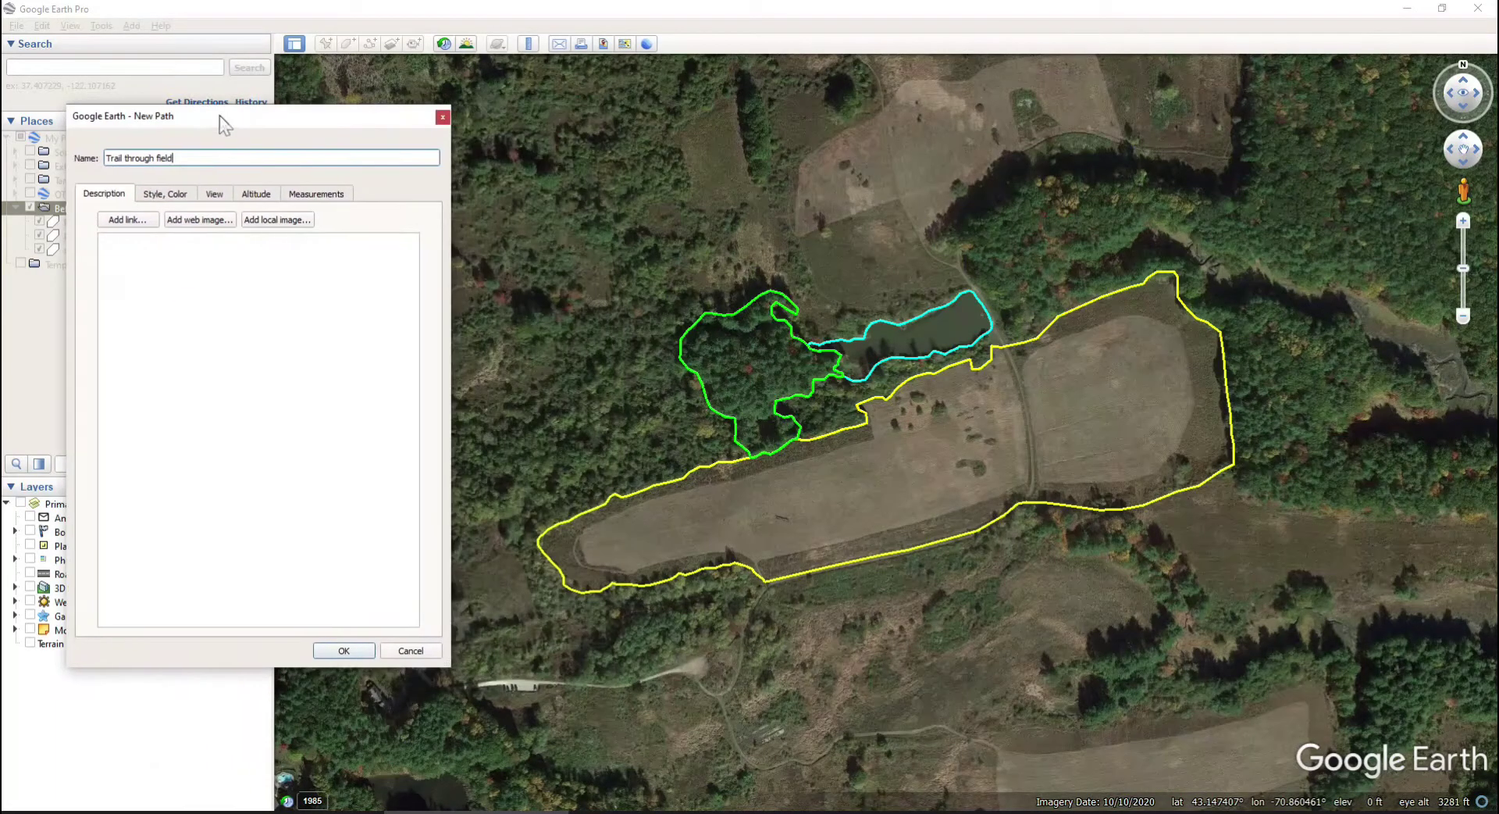
Set the new path's line color to orange
click(165, 195)
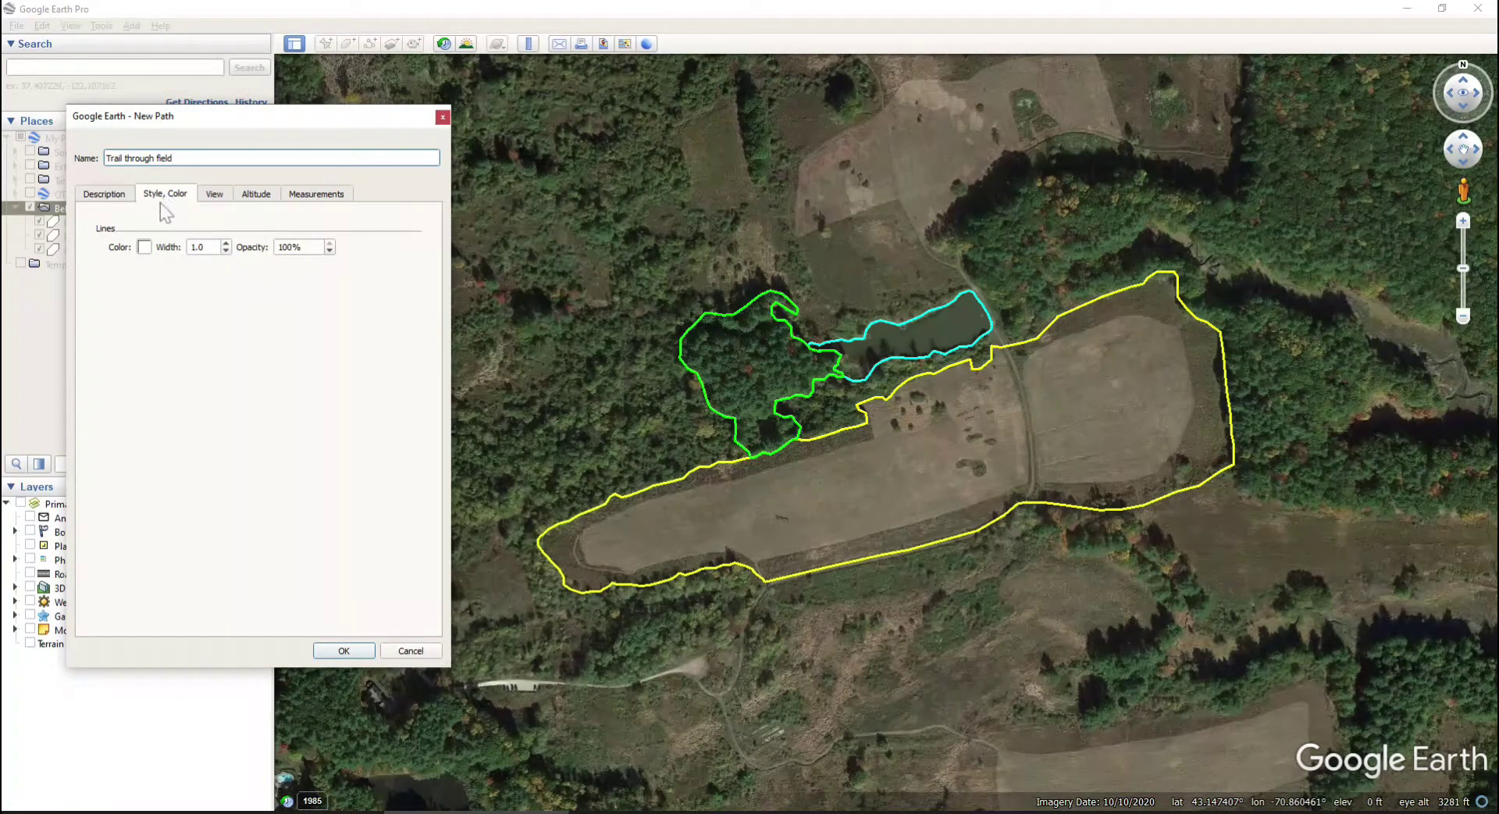
click(144, 247)
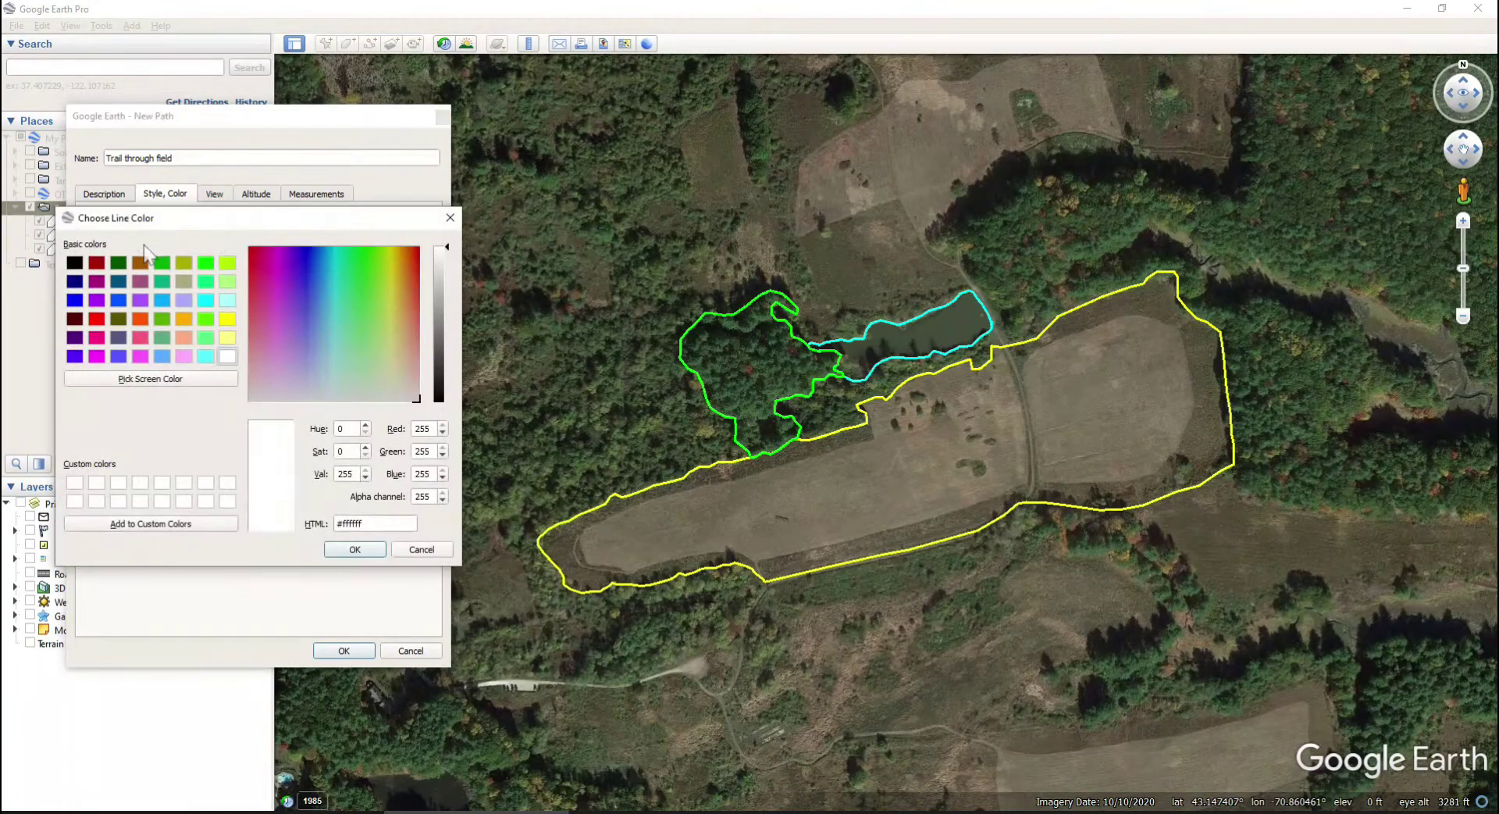
click(184, 318)
click(338, 550)
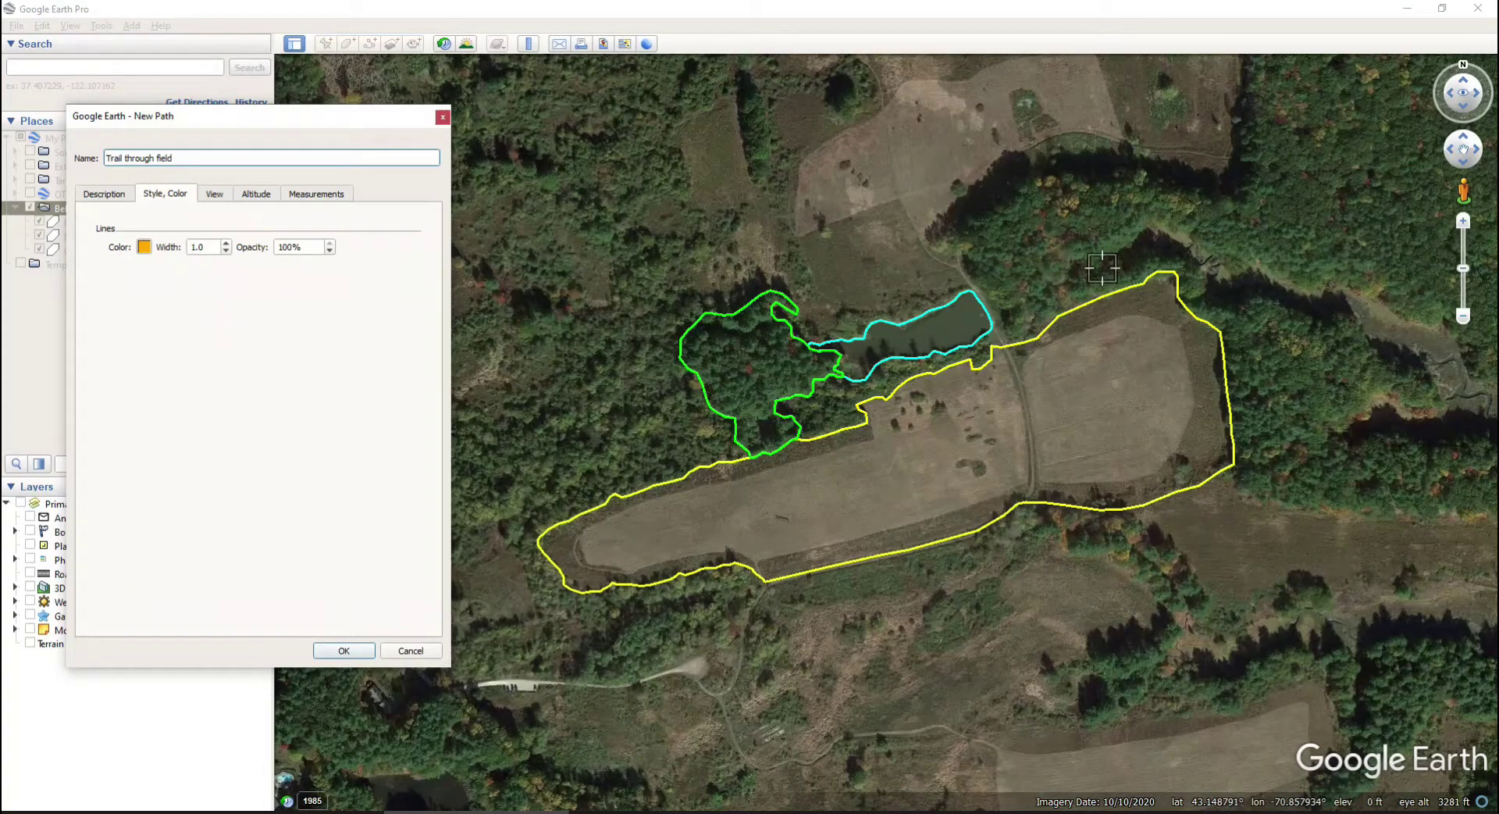
Trace the first points of the trail around the curve beginning at the gravel parking area south of the field
click(1463, 222)
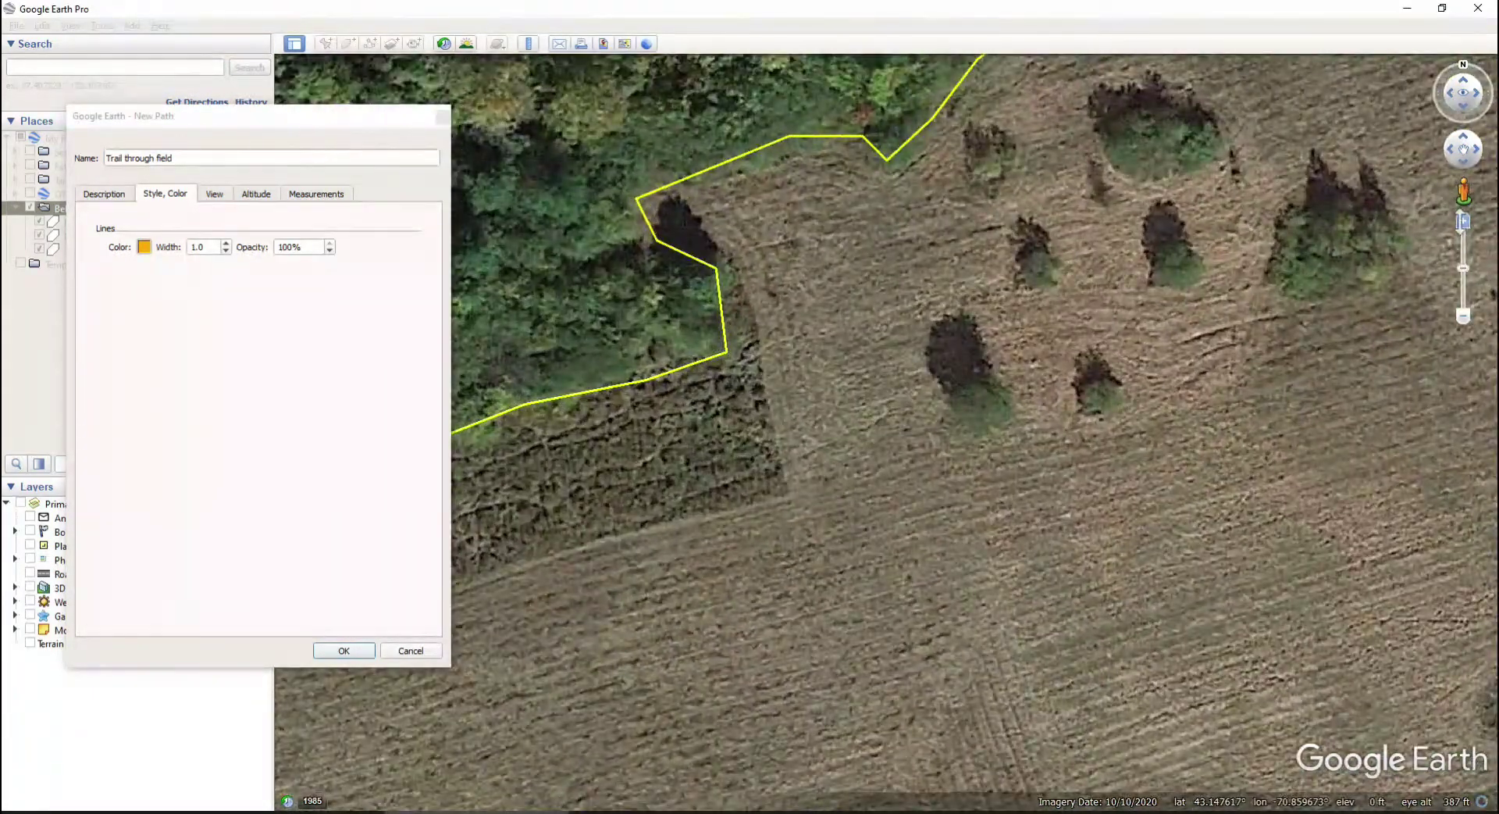
click(1463, 317)
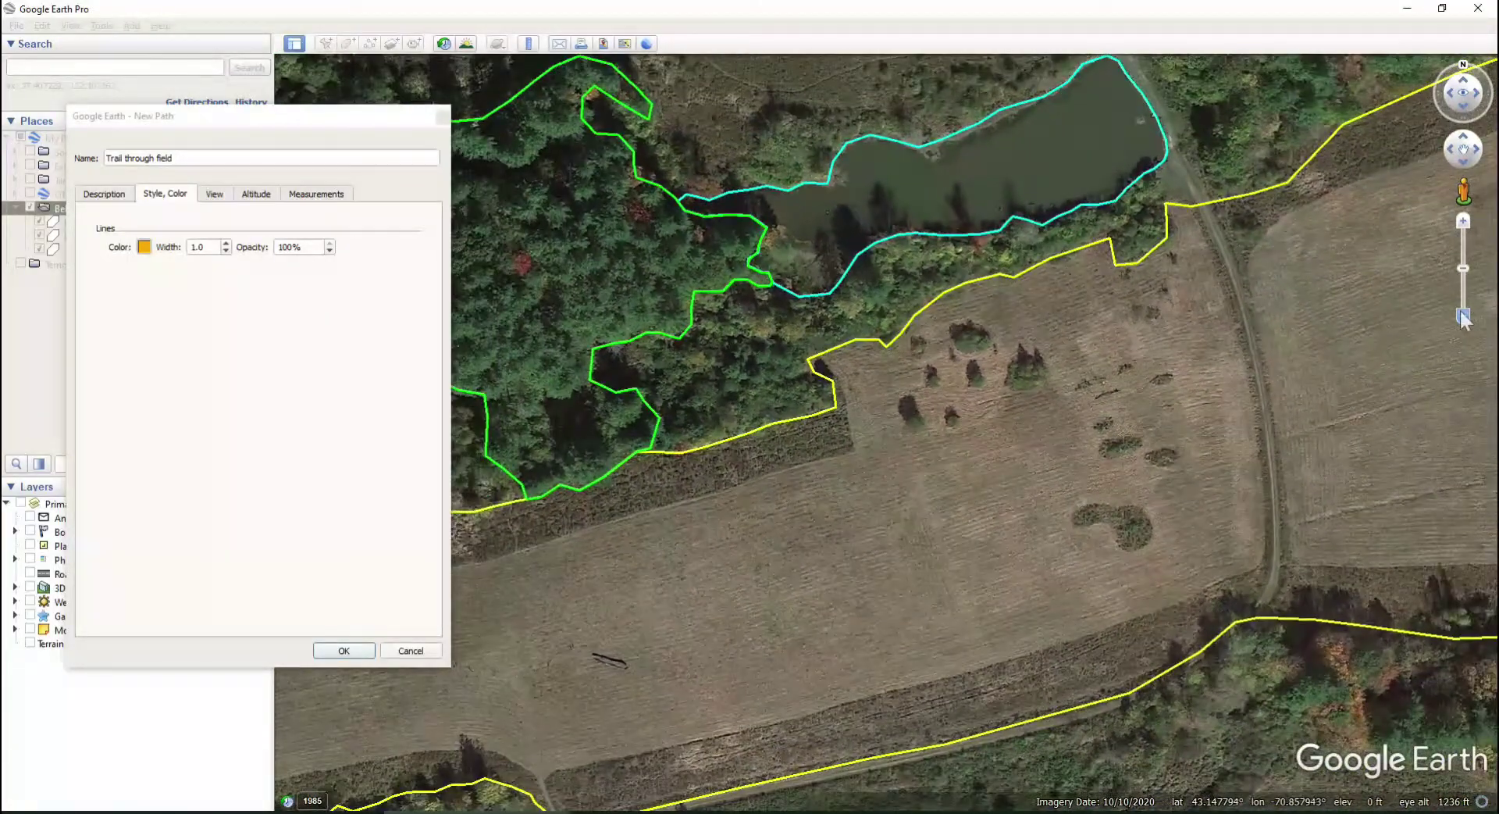
drag(1464, 161, 1454, 156)
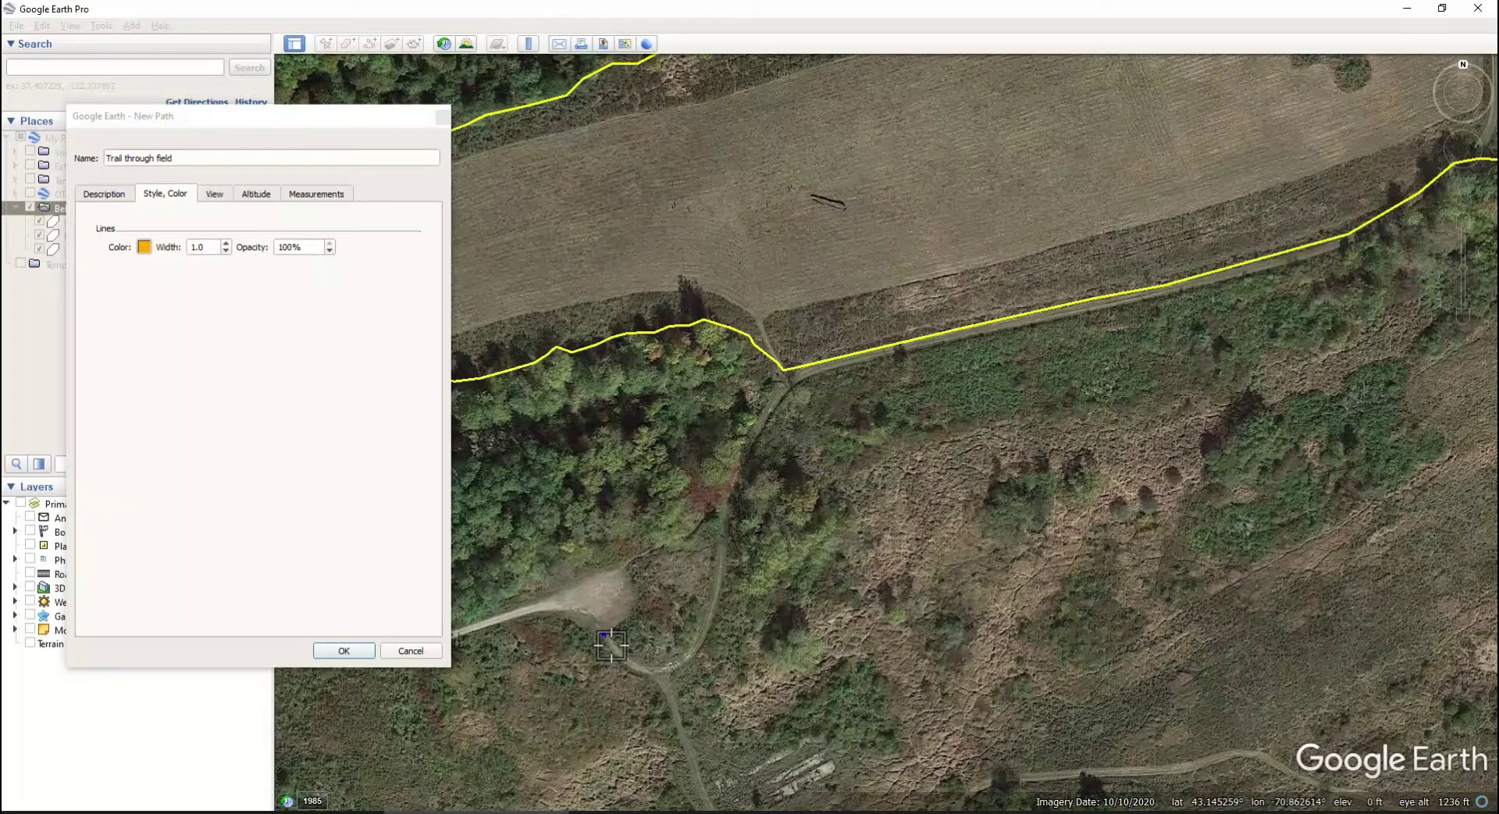
click(624, 660)
click(639, 669)
click(652, 669)
click(674, 665)
click(687, 658)
Set the path's line width to 3.0
double_click(197, 247)
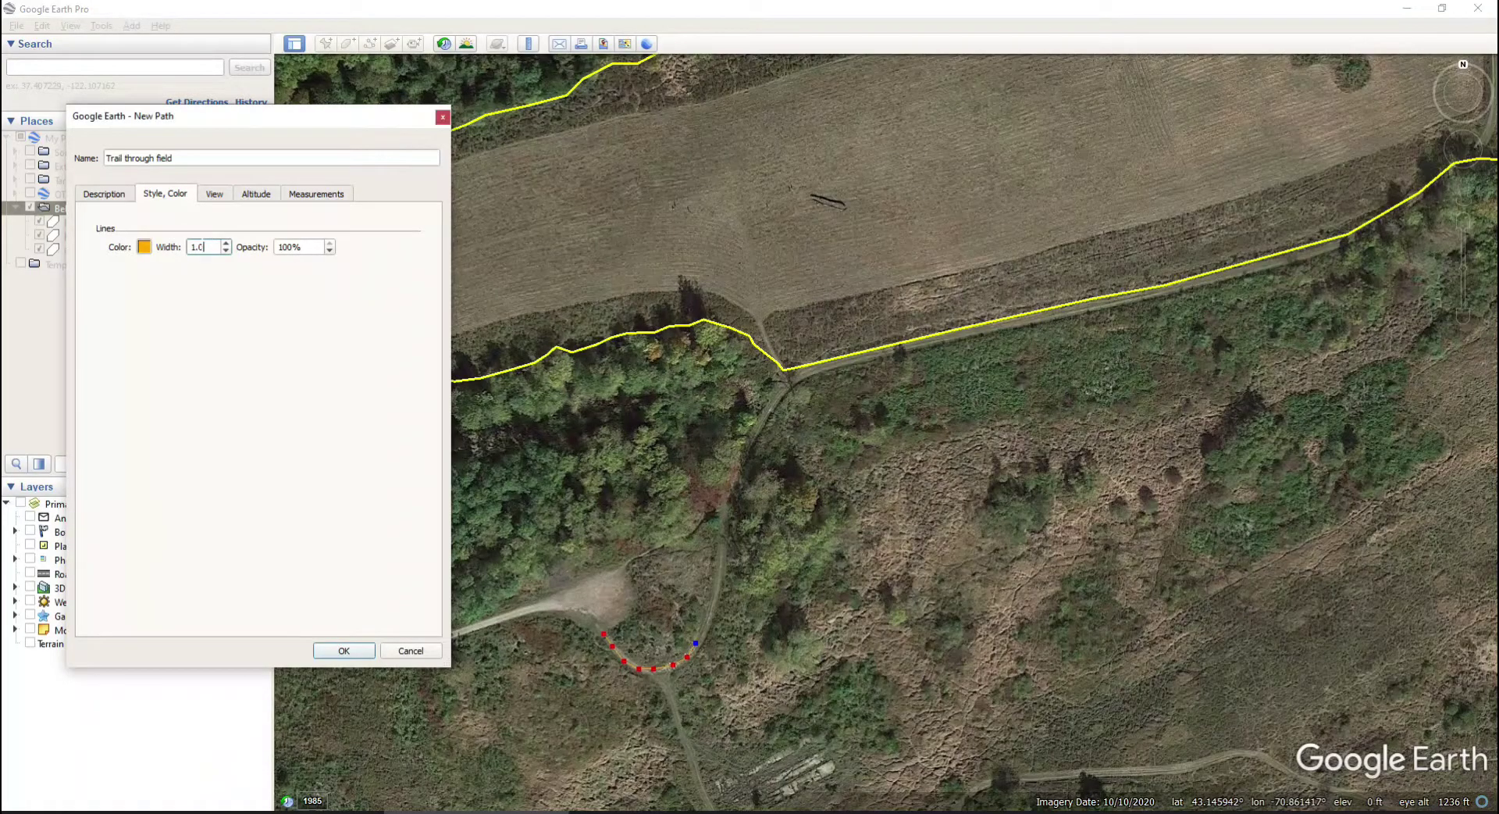
text(30)
key(BackSpace)
Continue the path north along the trail from the end of the curve into the wooded stretch
click(703, 631)
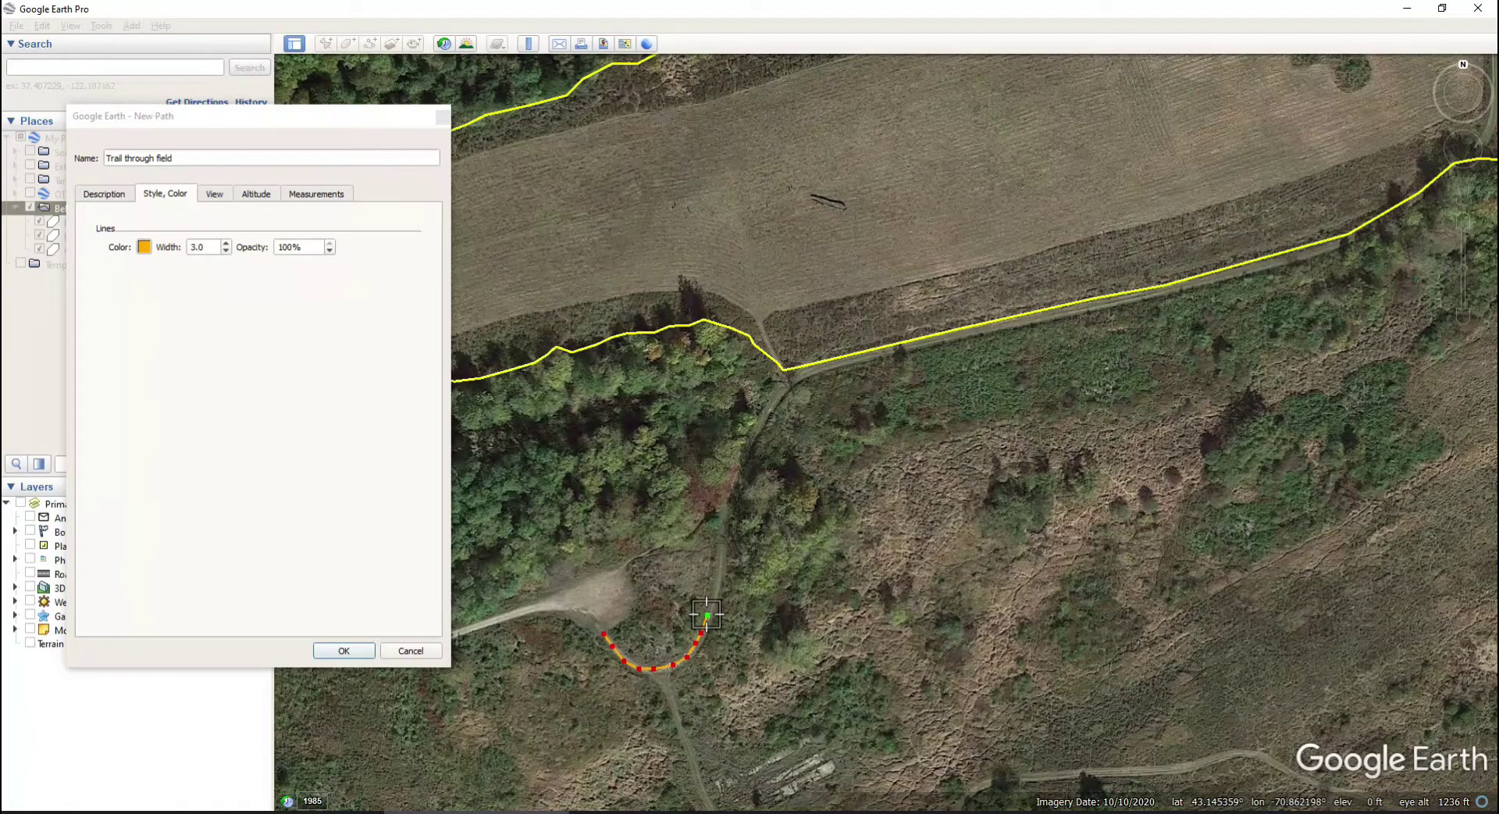
click(714, 598)
click(717, 555)
click(722, 534)
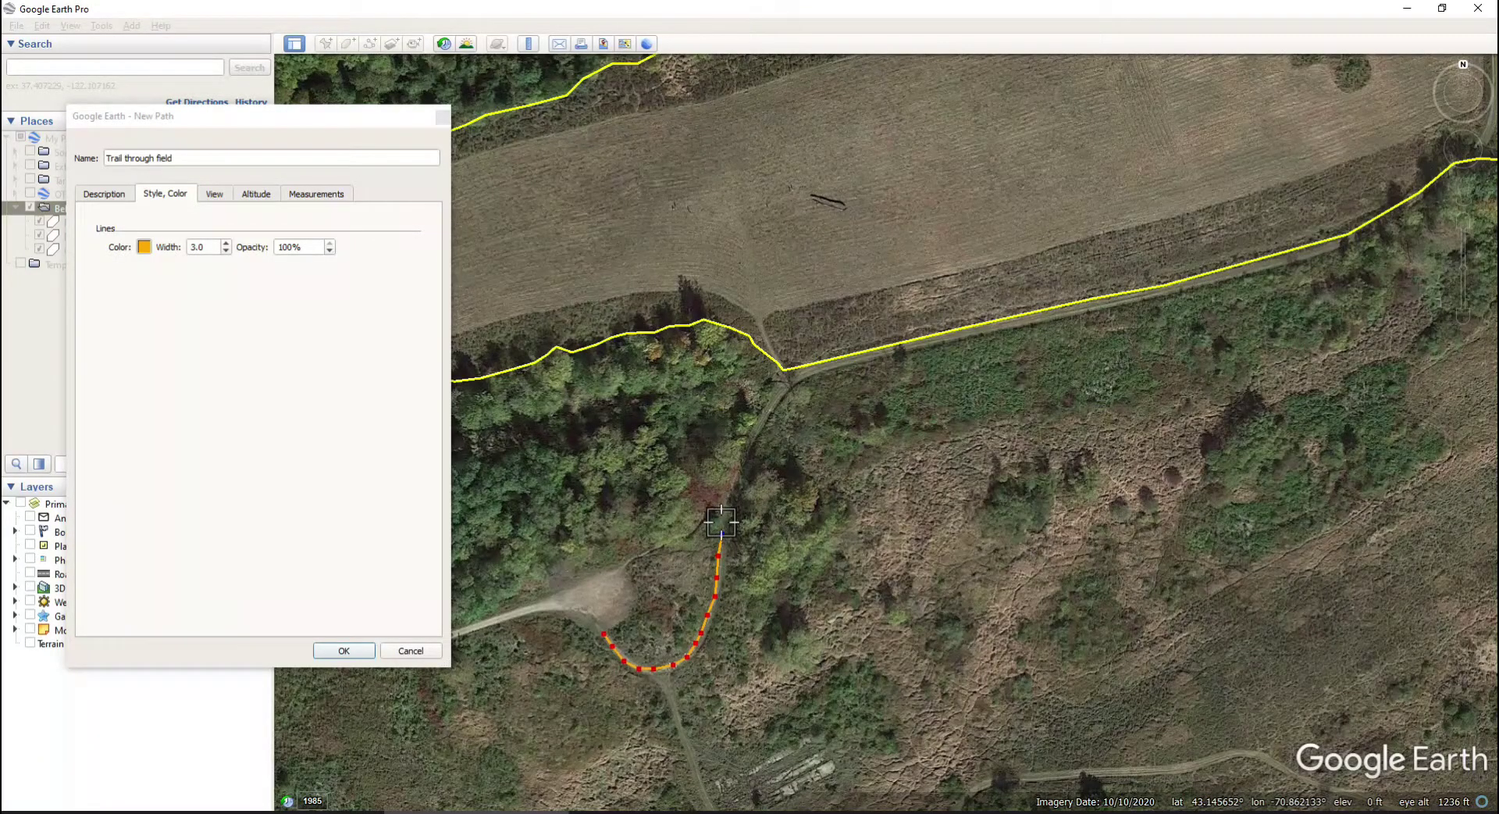
Try tracing the wooded stretch toward the field freehand in one stroke, and delete the resulting points
drag(722, 522, 772, 406)
drag(771, 410, 772, 410)
key(Delete)
key(Delete)
key(Delete)
key(Delete)
key(Delete)
key(Delete)
key(Delete)
key(Delete)
key(Delete)
key(Delete)
Extend the path point by point to the field's edge, and trace it freehand along the field's southern boundary
click(733, 482)
click(739, 466)
click(749, 448)
click(759, 429)
click(769, 409)
click(779, 395)
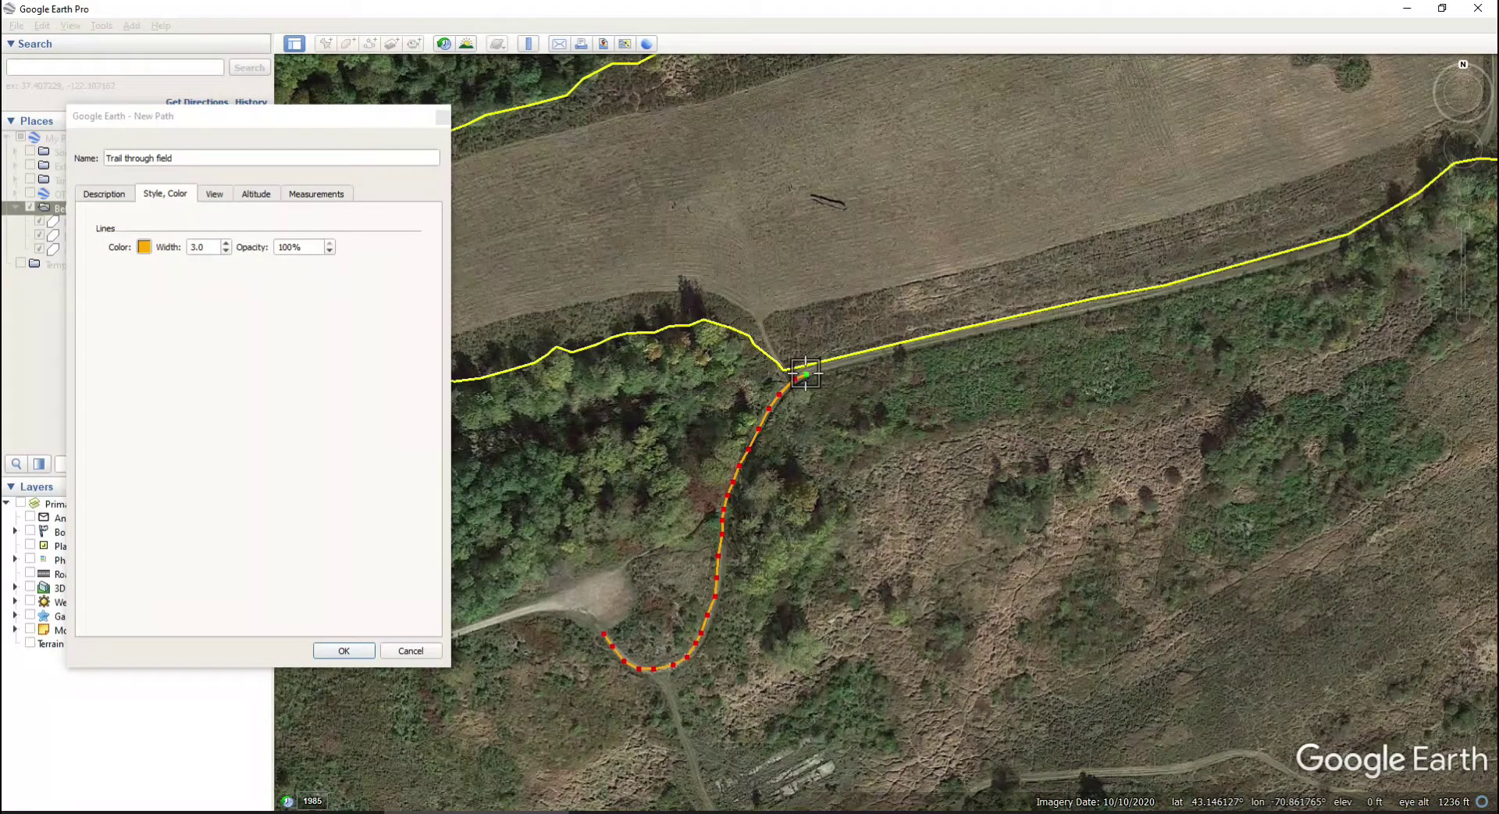
click(1463, 227)
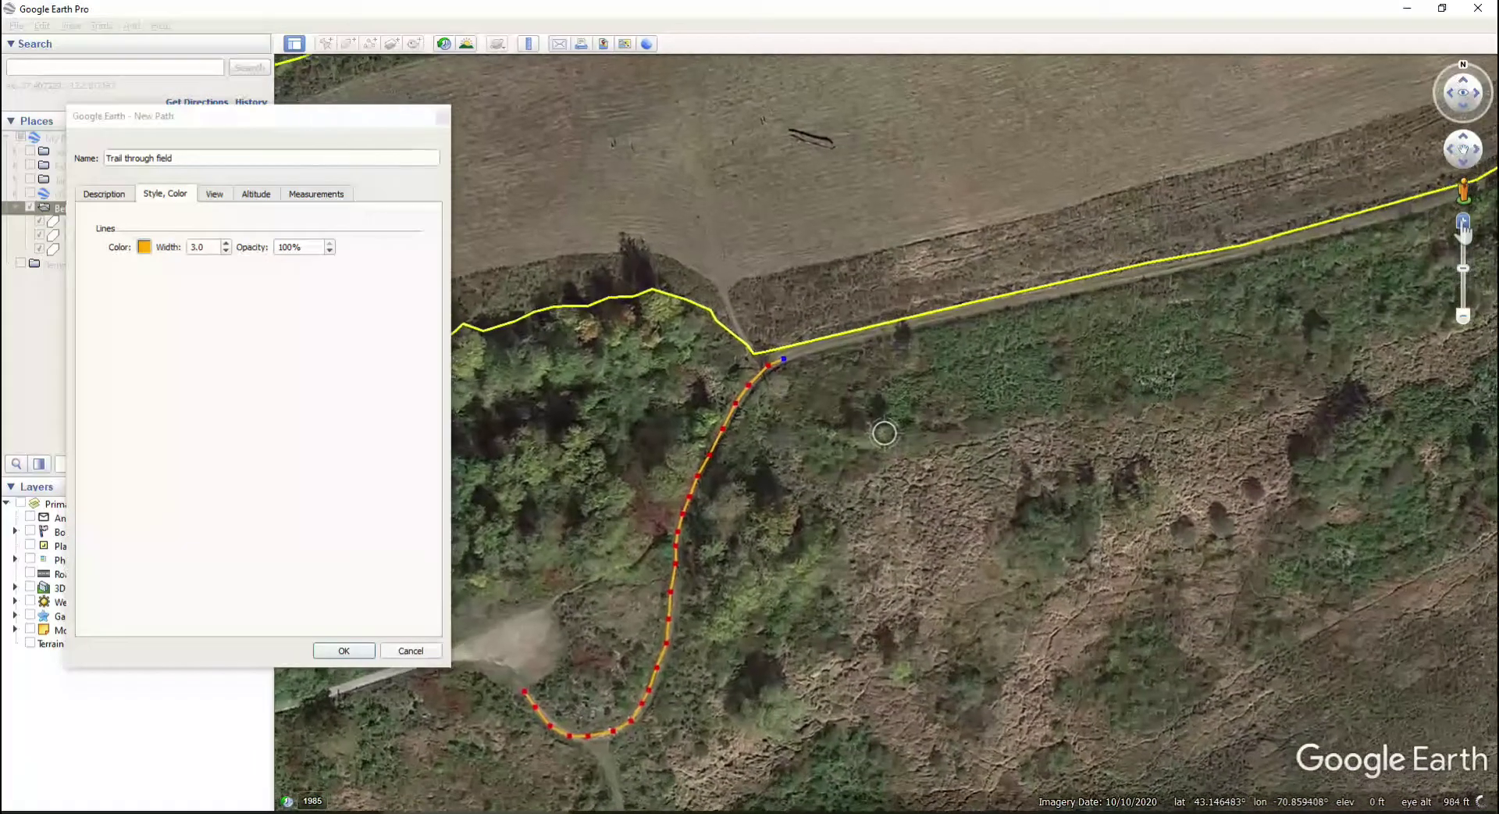
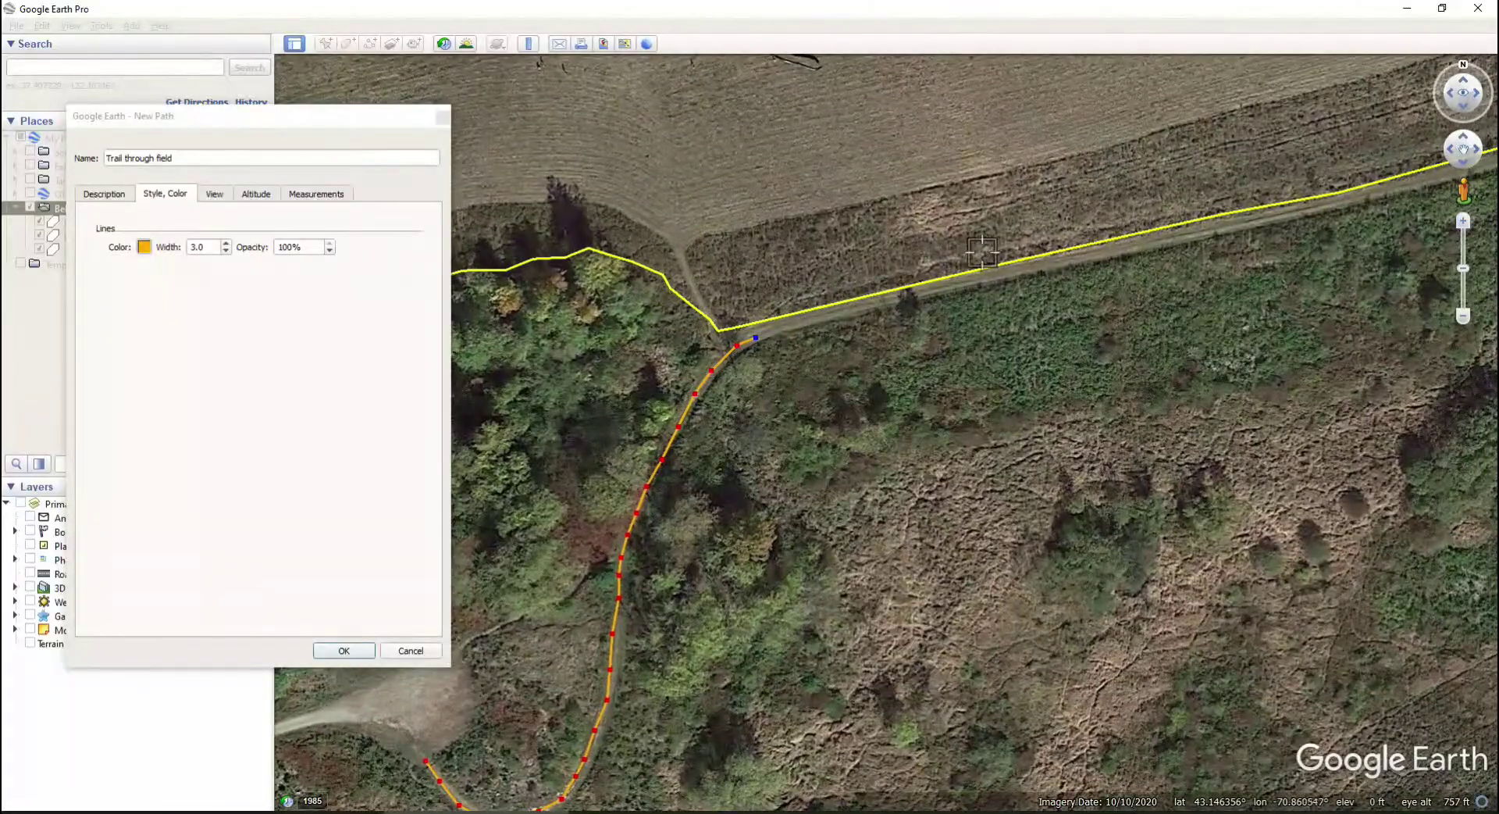
mouse_move(787, 327)
mouse_down()
mouse_move(1386, 192)
mouse_move(719, 481)
mouse_move(998, 396)
mouse_move(1100, 334)
mouse_up()
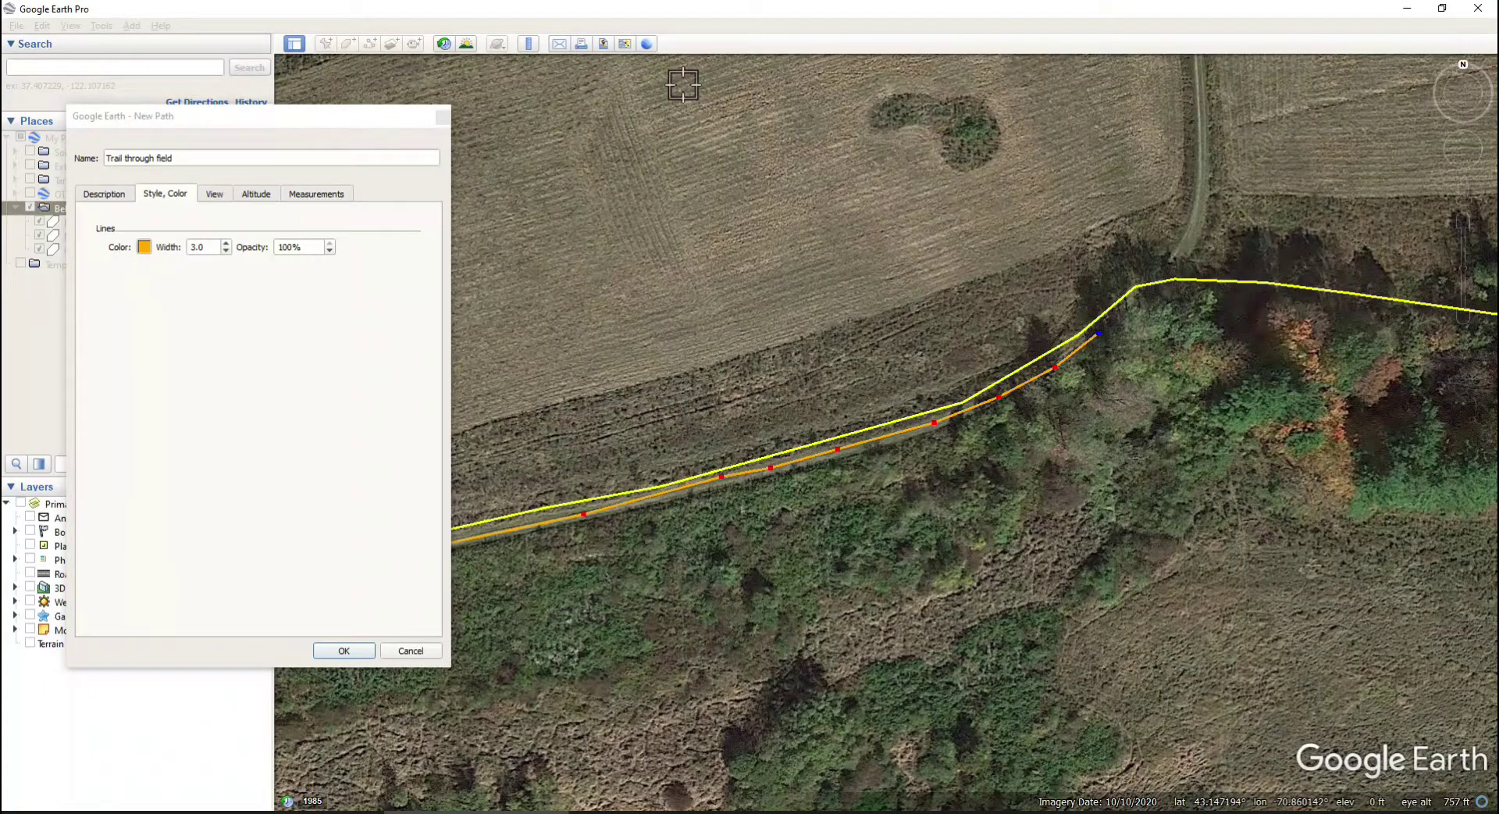
Switch the map to the historical imagery of April 2016, where the trail is not hidden by leaves
click(444, 44)
click(304, 90)
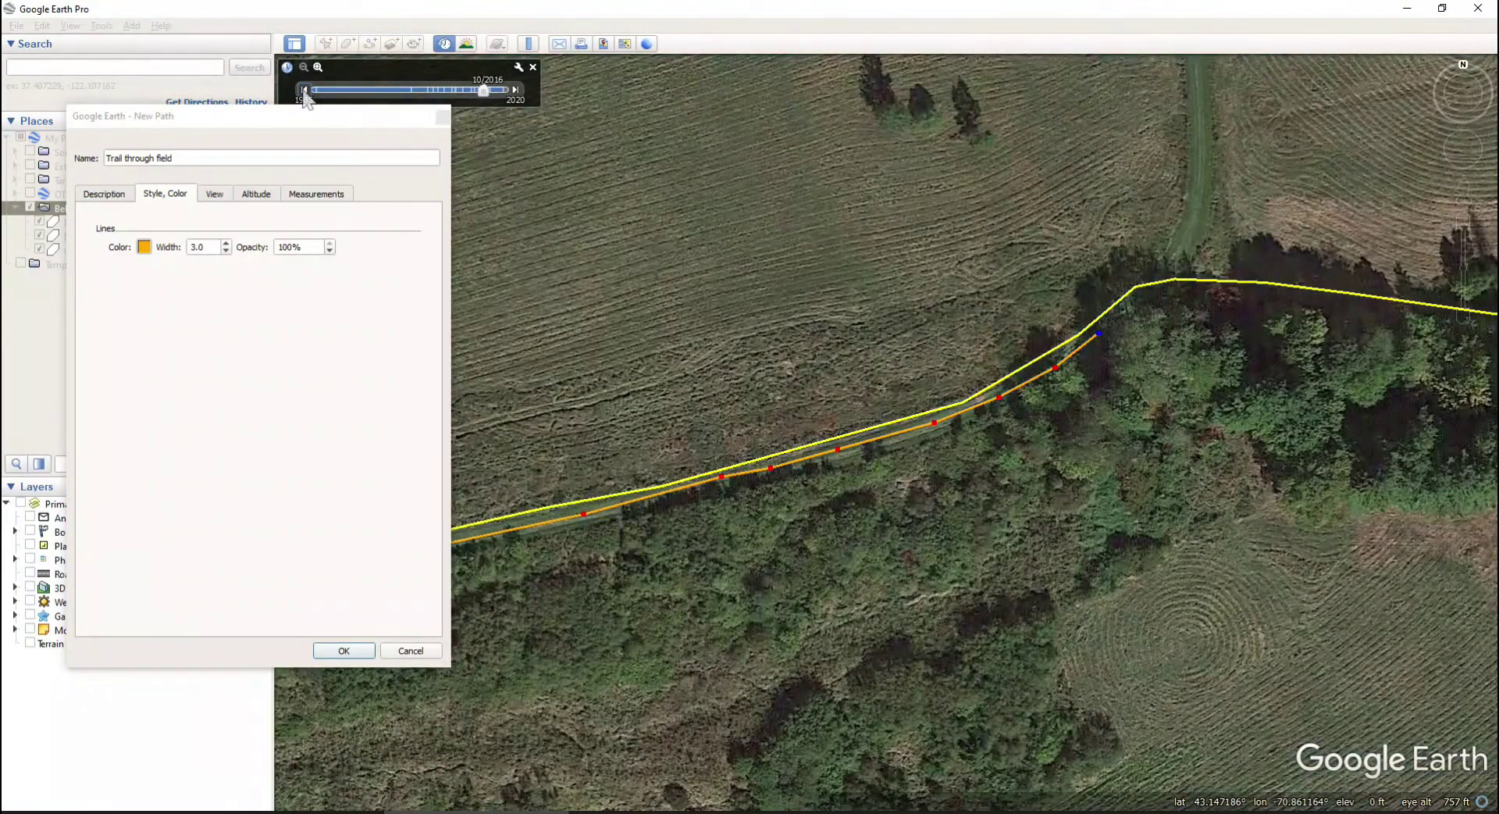
click(304, 91)
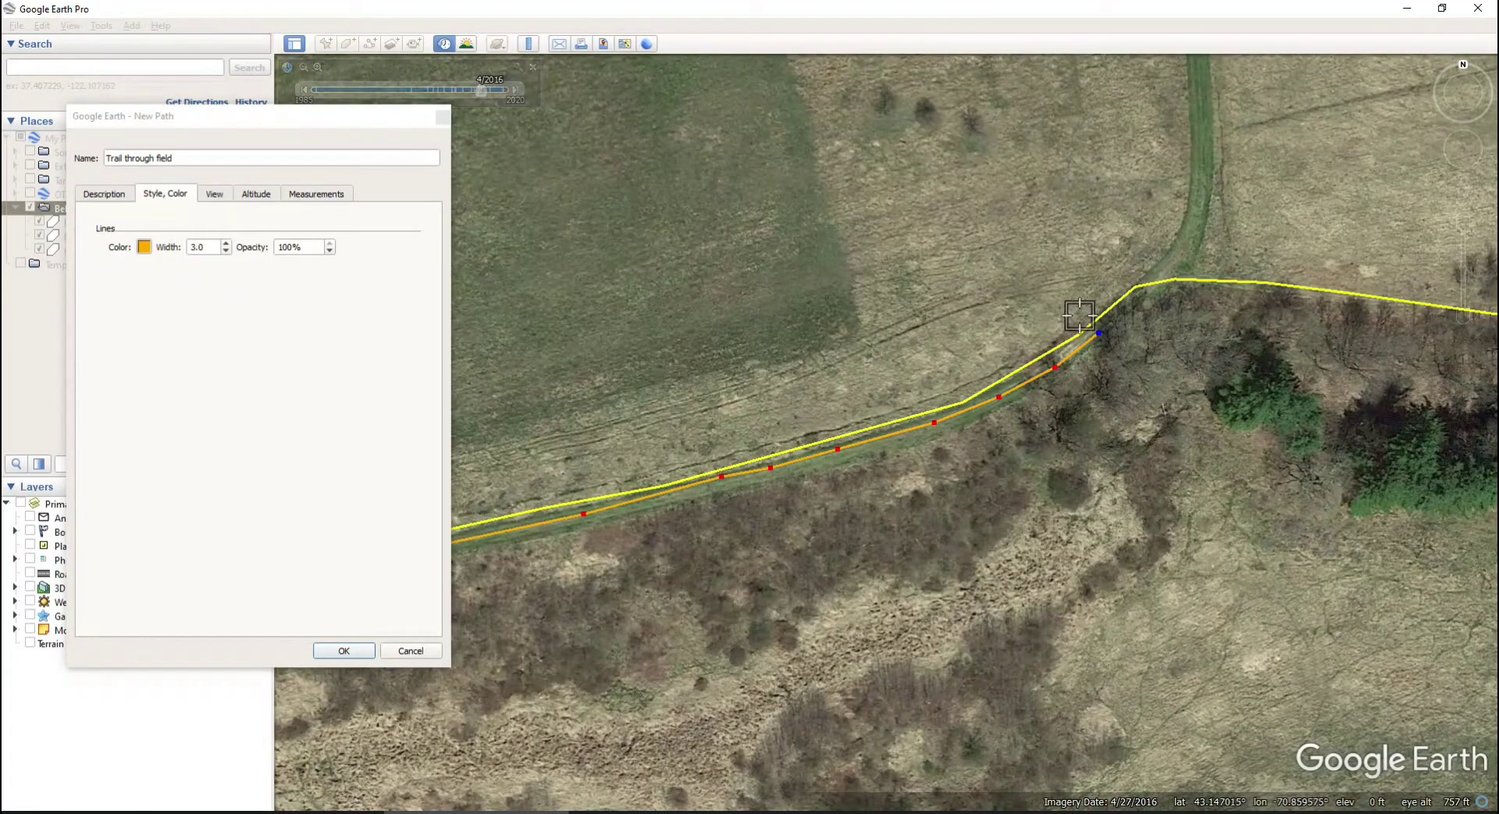
Extend the path north across the field, past the pond's east end and through the northern field to its far edge
click(1125, 317)
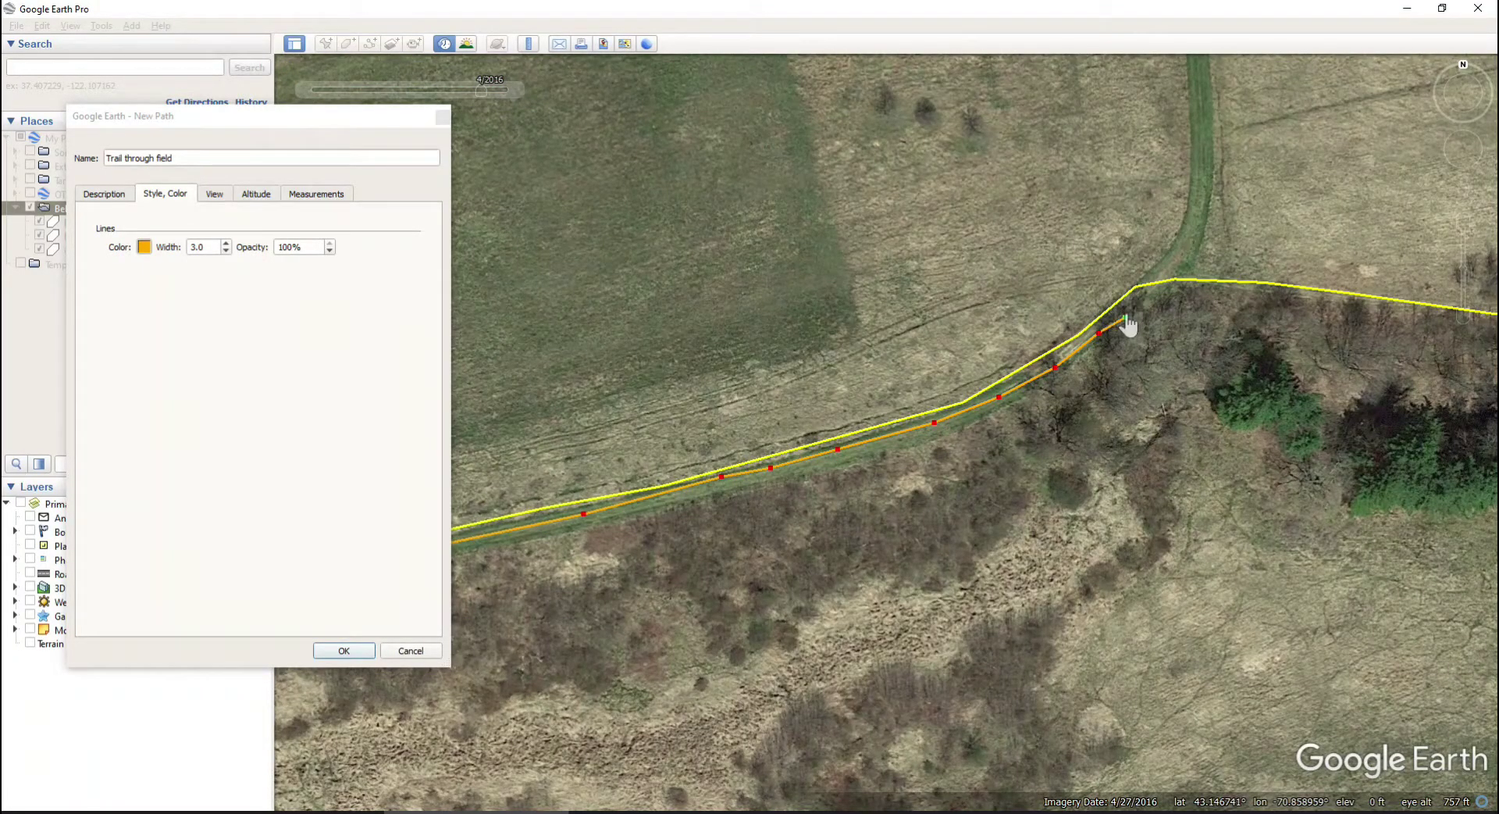
click(1186, 248)
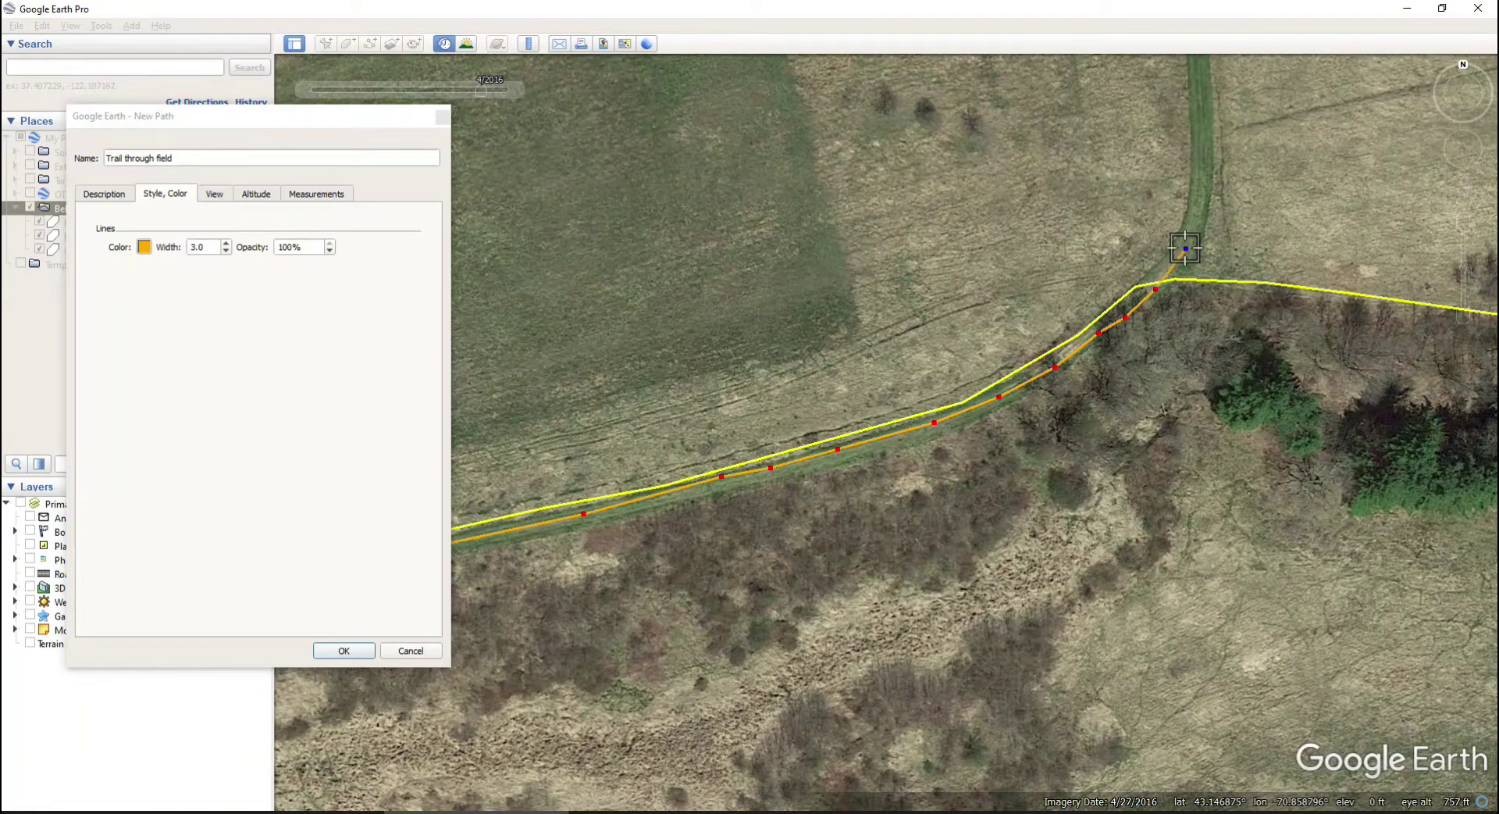
scroll(1481, 150, down, 5)
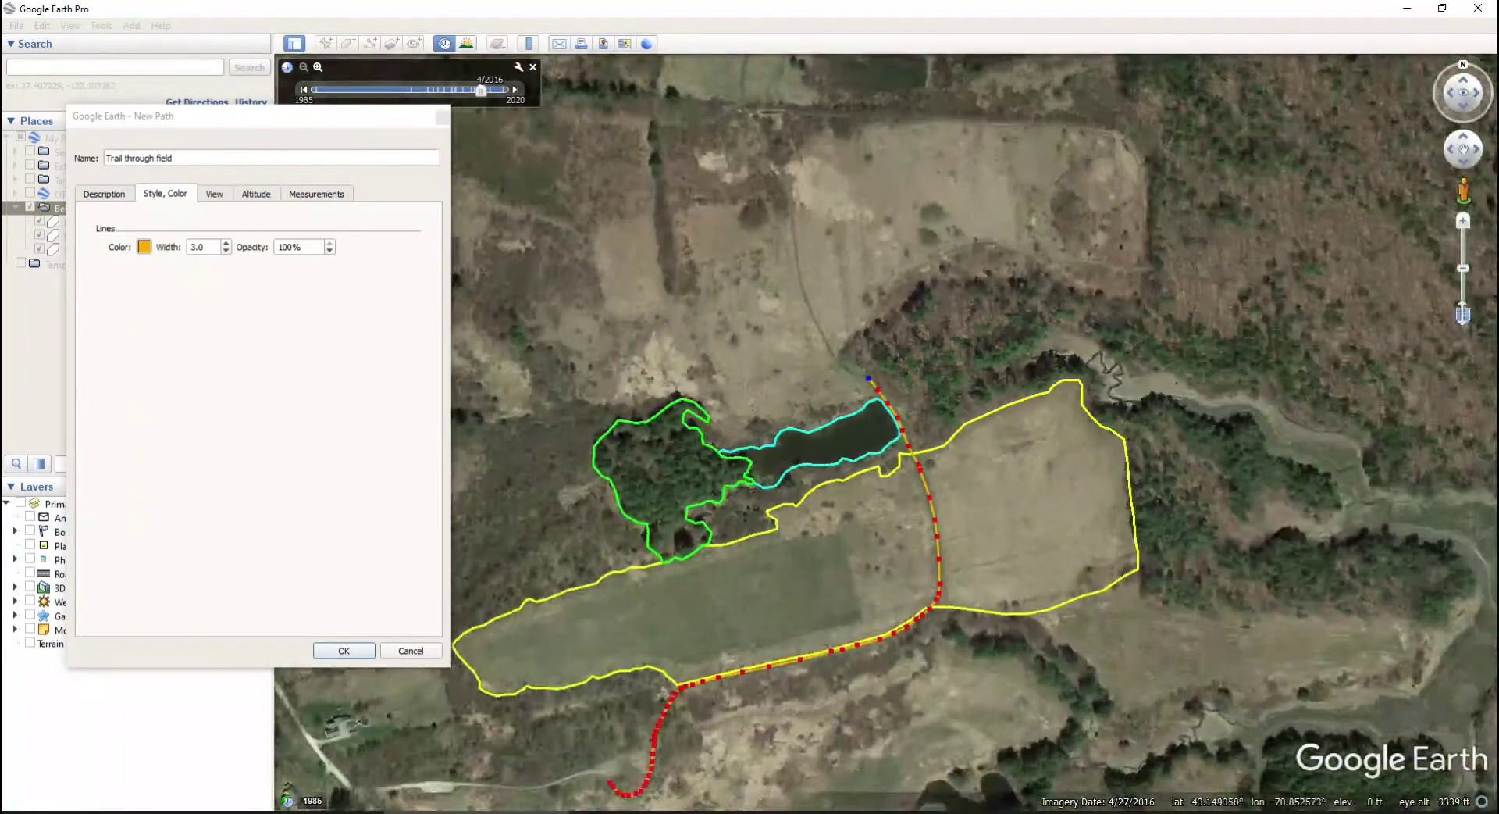
click(1463, 222)
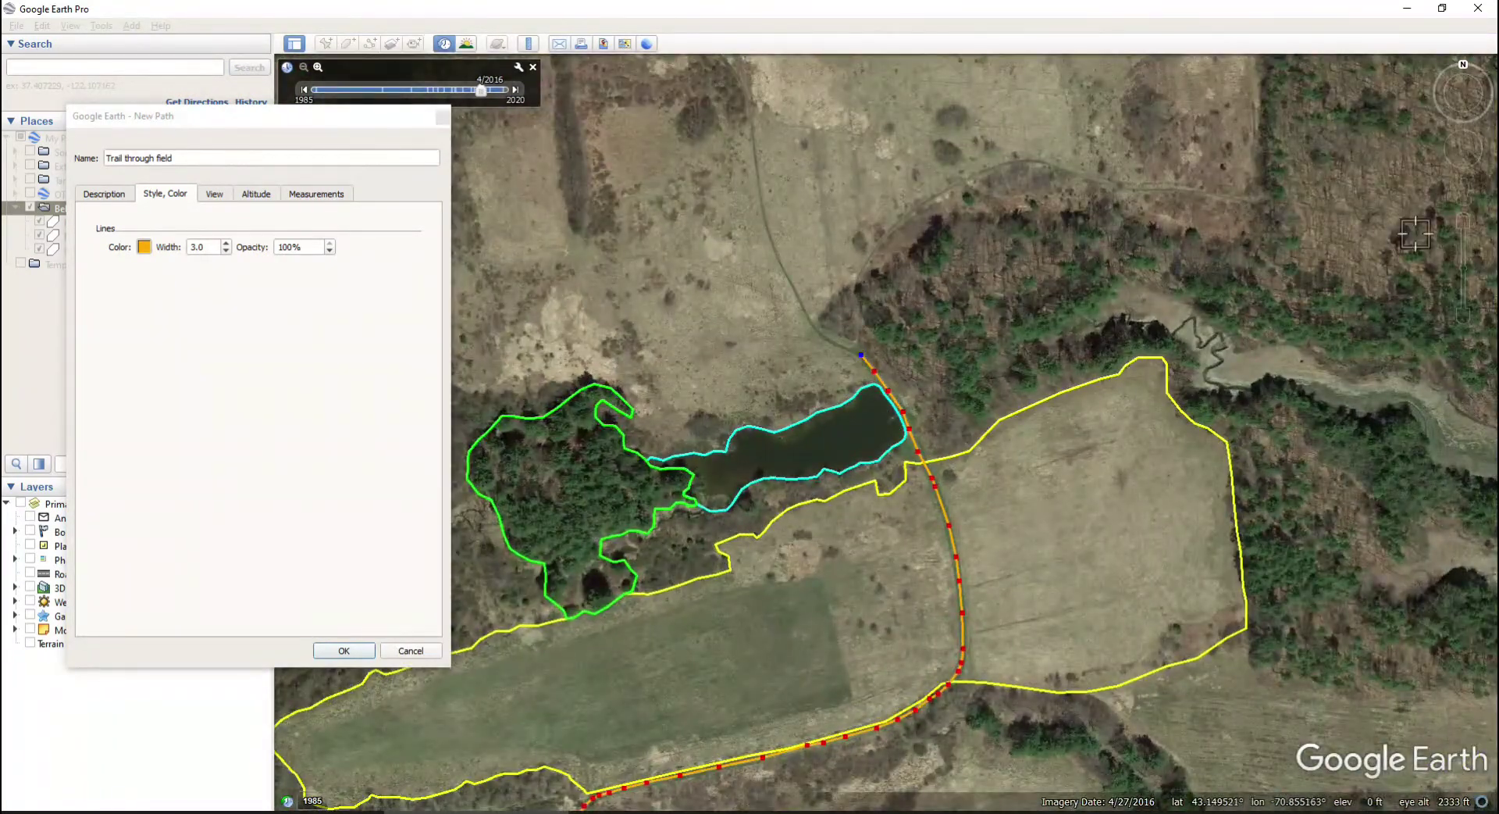
double_click(884, 430)
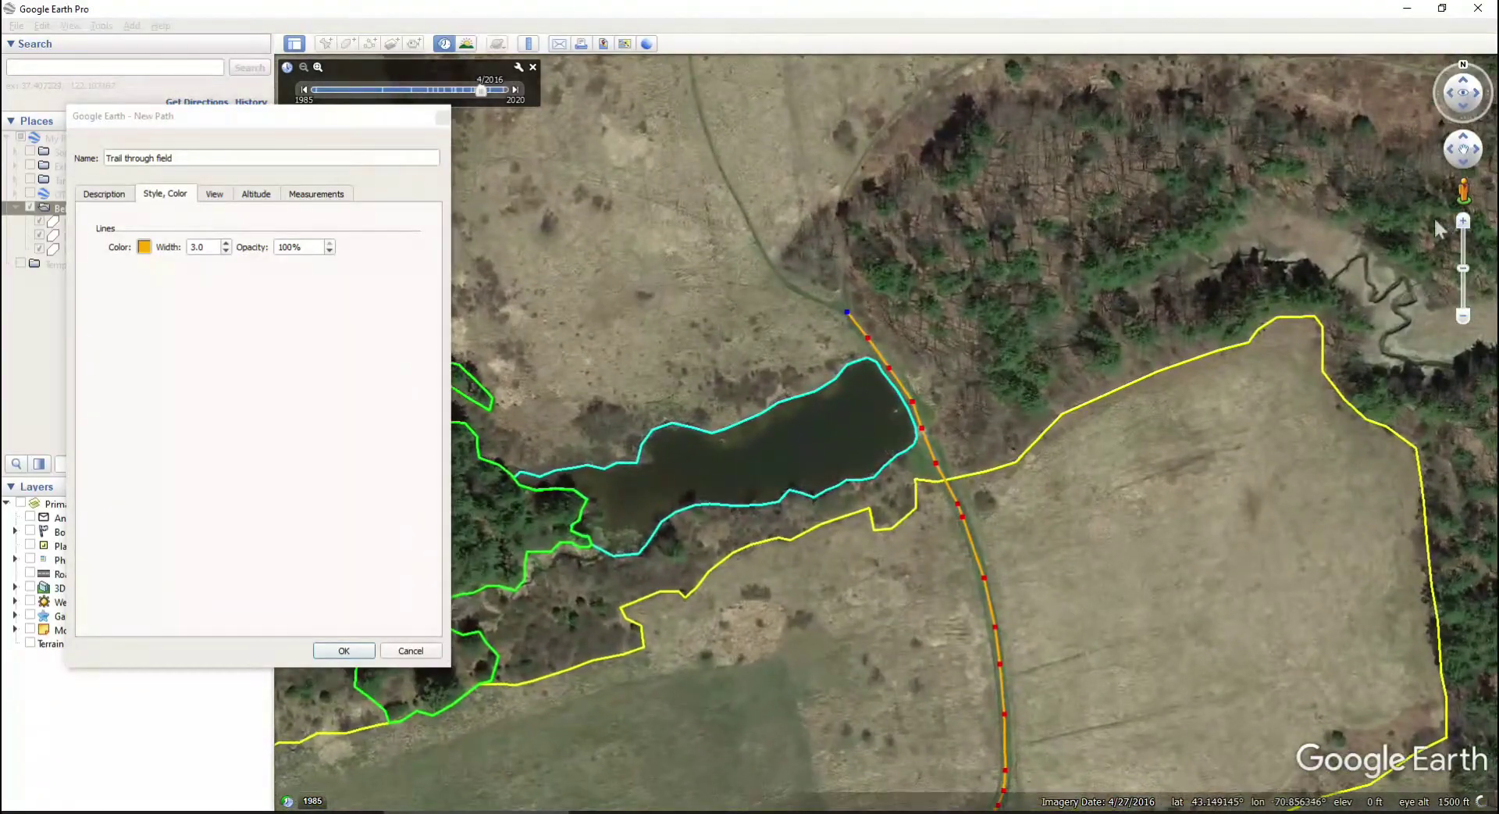
click(795, 291)
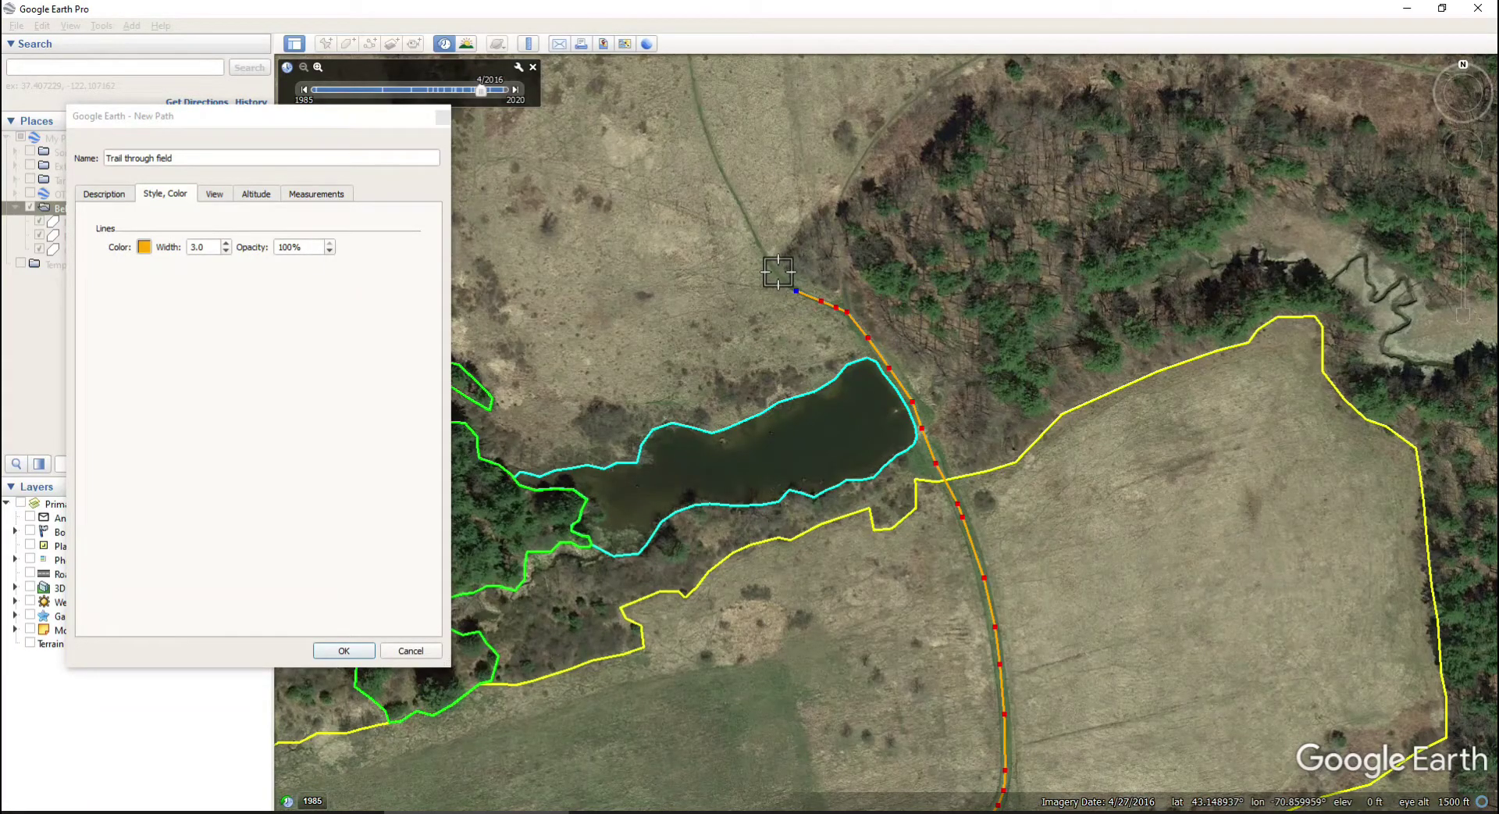
mouse_move(777, 277)
mouse_down()
mouse_move(762, 249)
mouse_move(720, 402)
mouse_move(687, 185)
mouse_move(732, 238)
mouse_move(659, 84)
mouse_up()
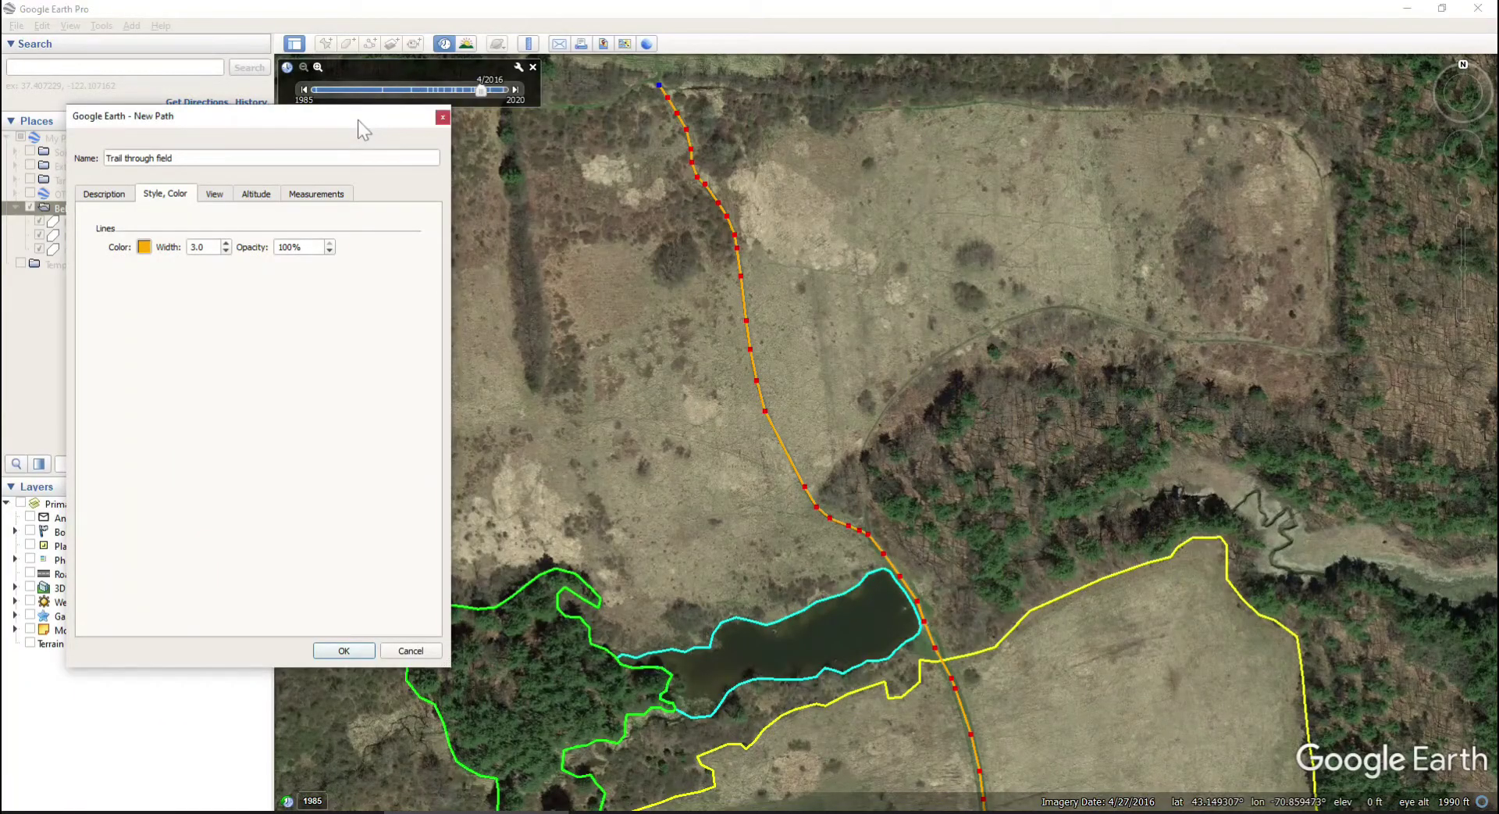
Rename the path as "Main Trail" and save it
drag(358, 120, 547, 123)
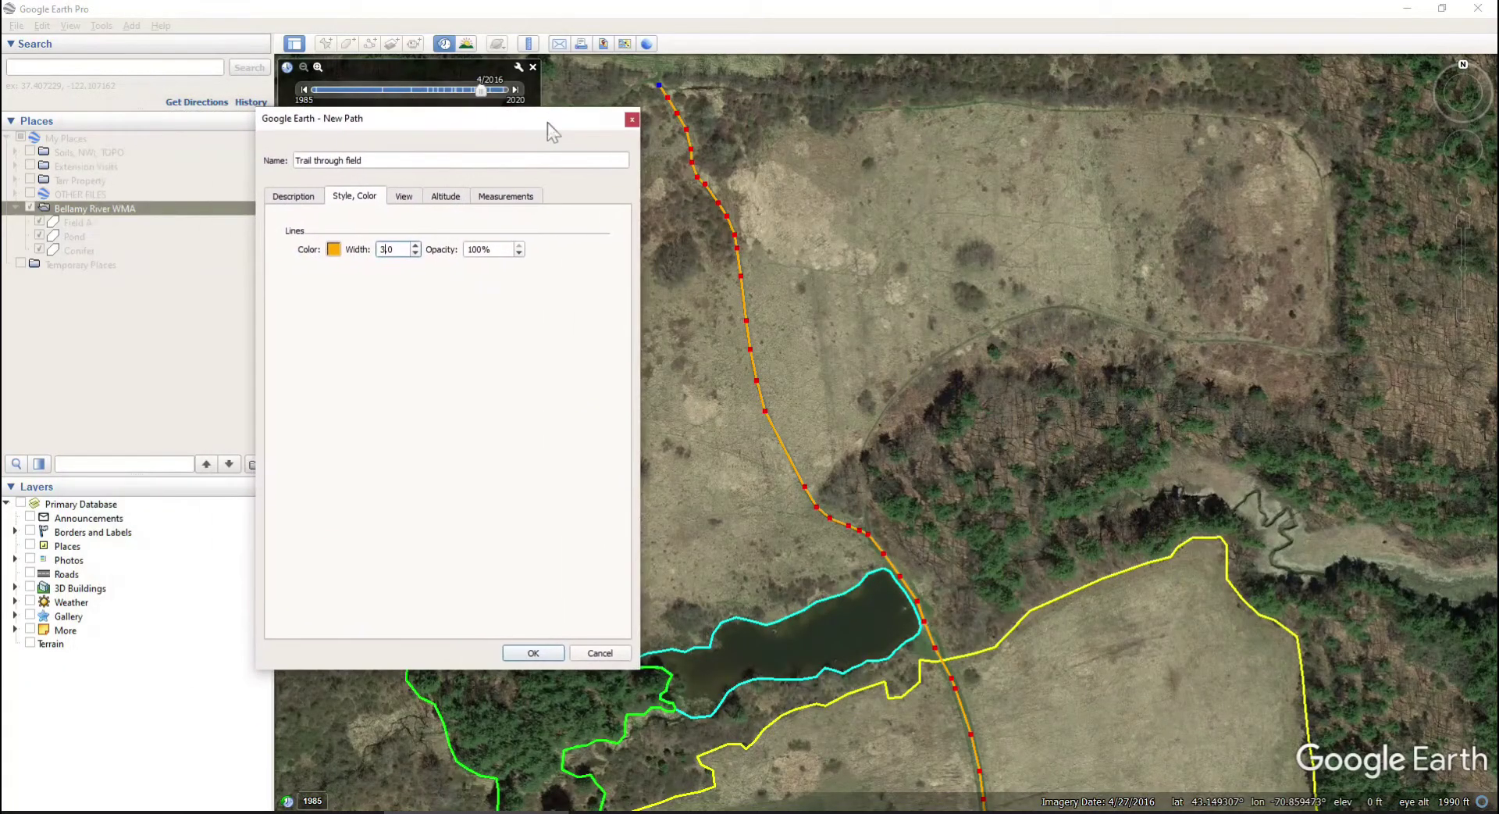
click(1461, 317)
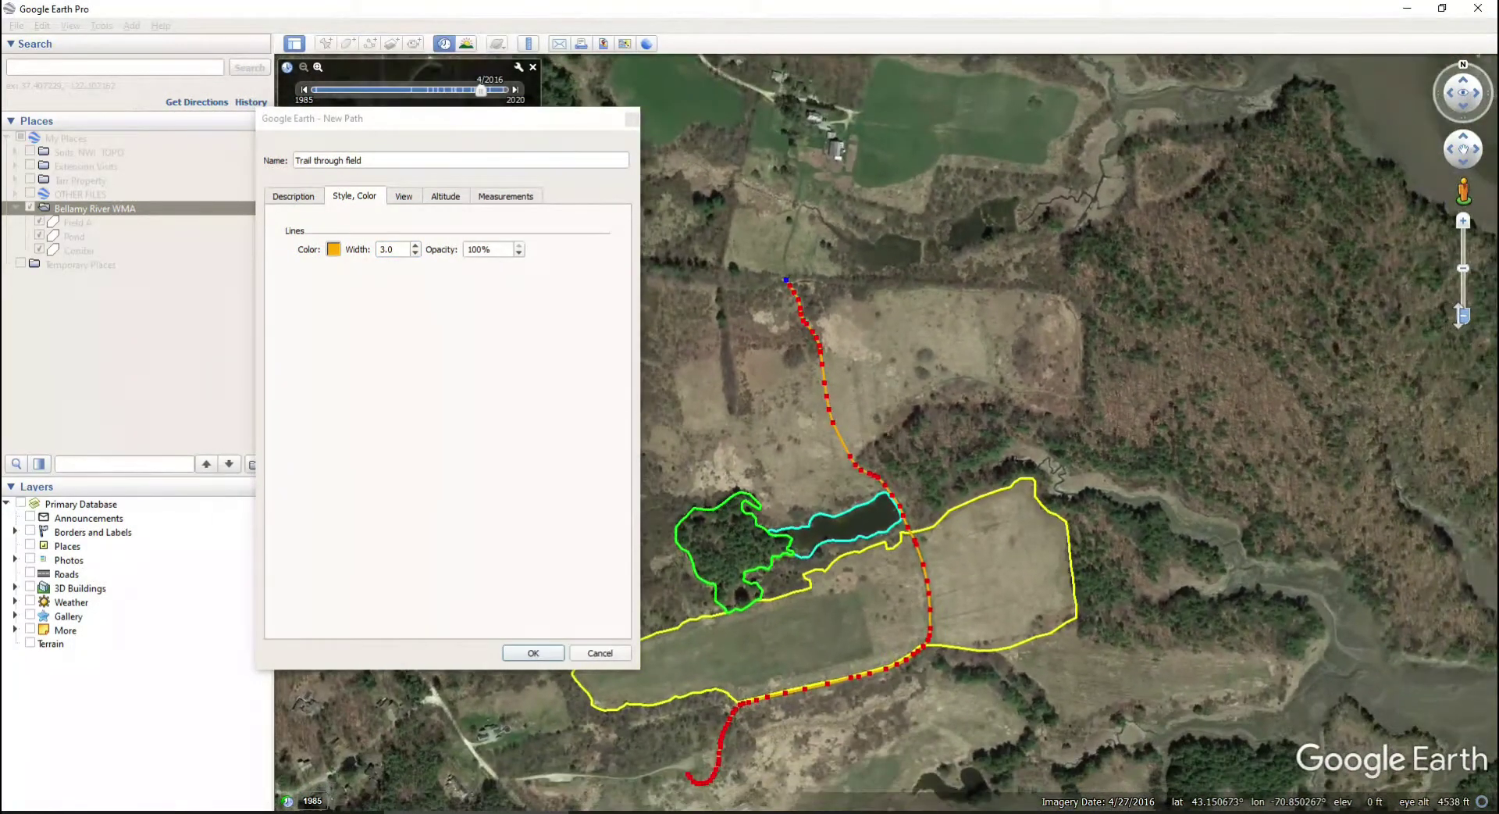
click(534, 125)
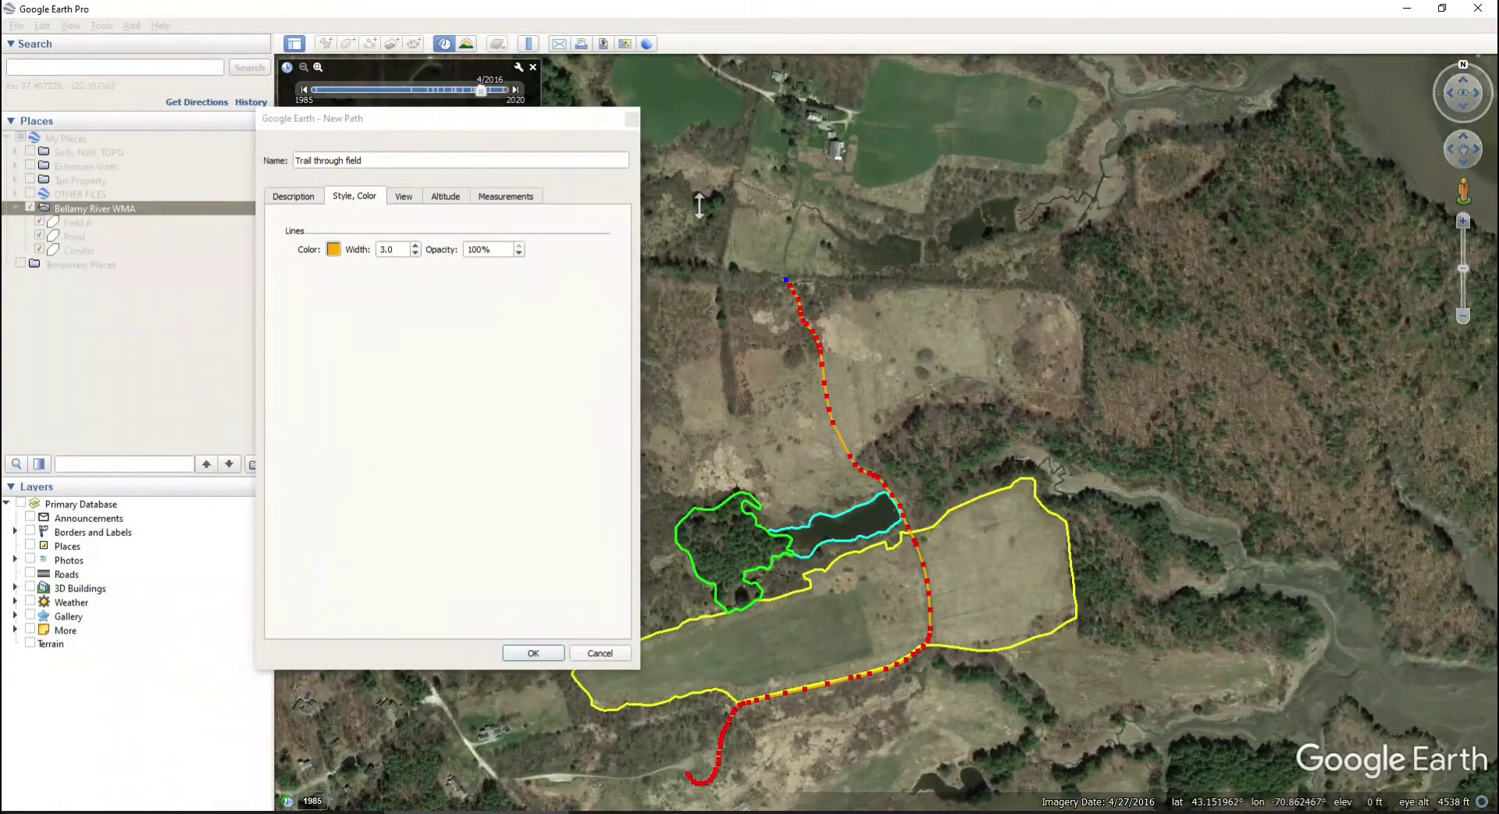
drag(530, 118, 468, 125)
drag(320, 168, 234, 167)
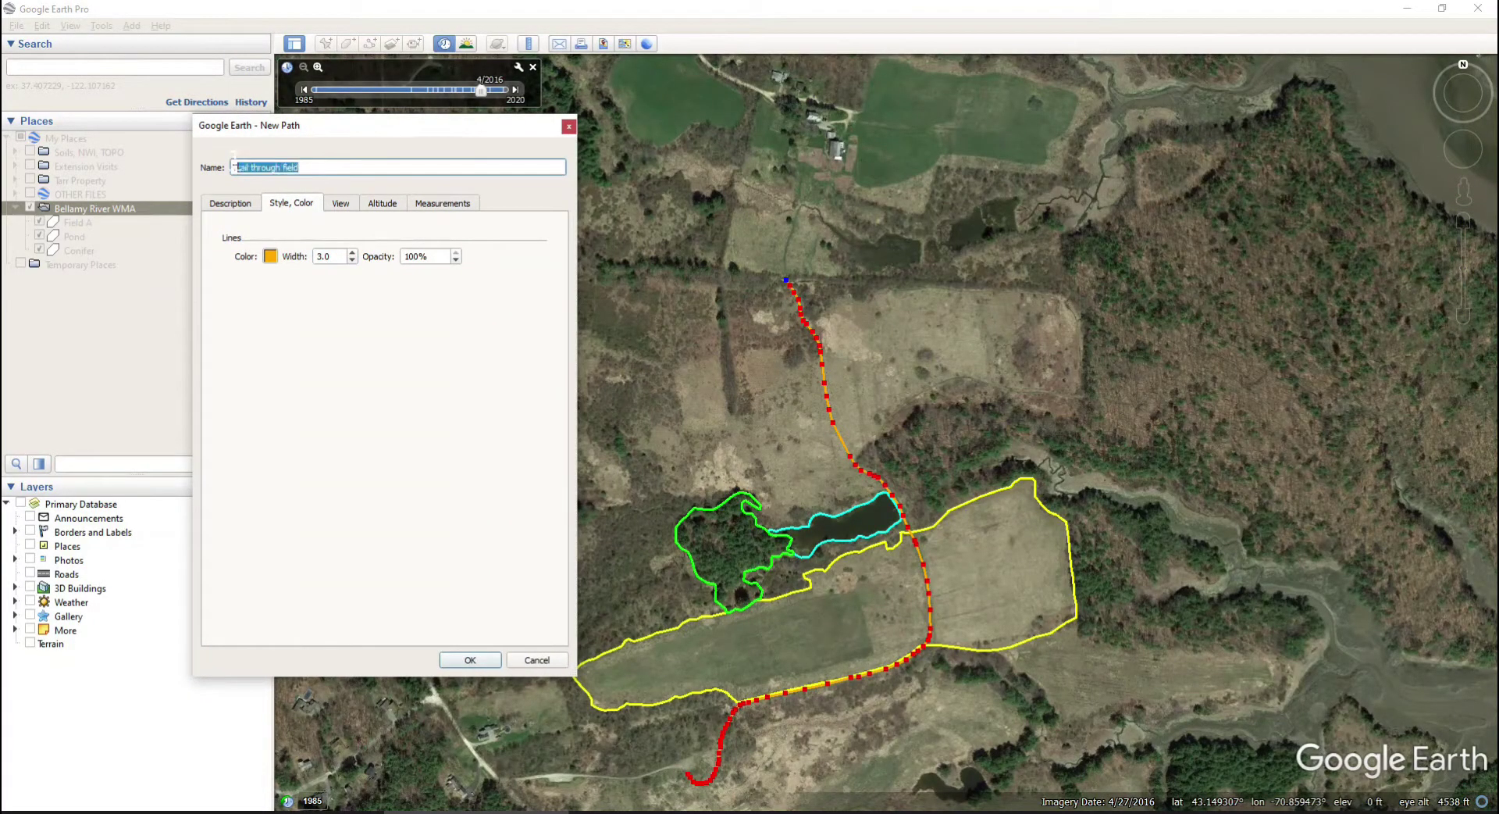
text(Main Trail)
click(471, 660)
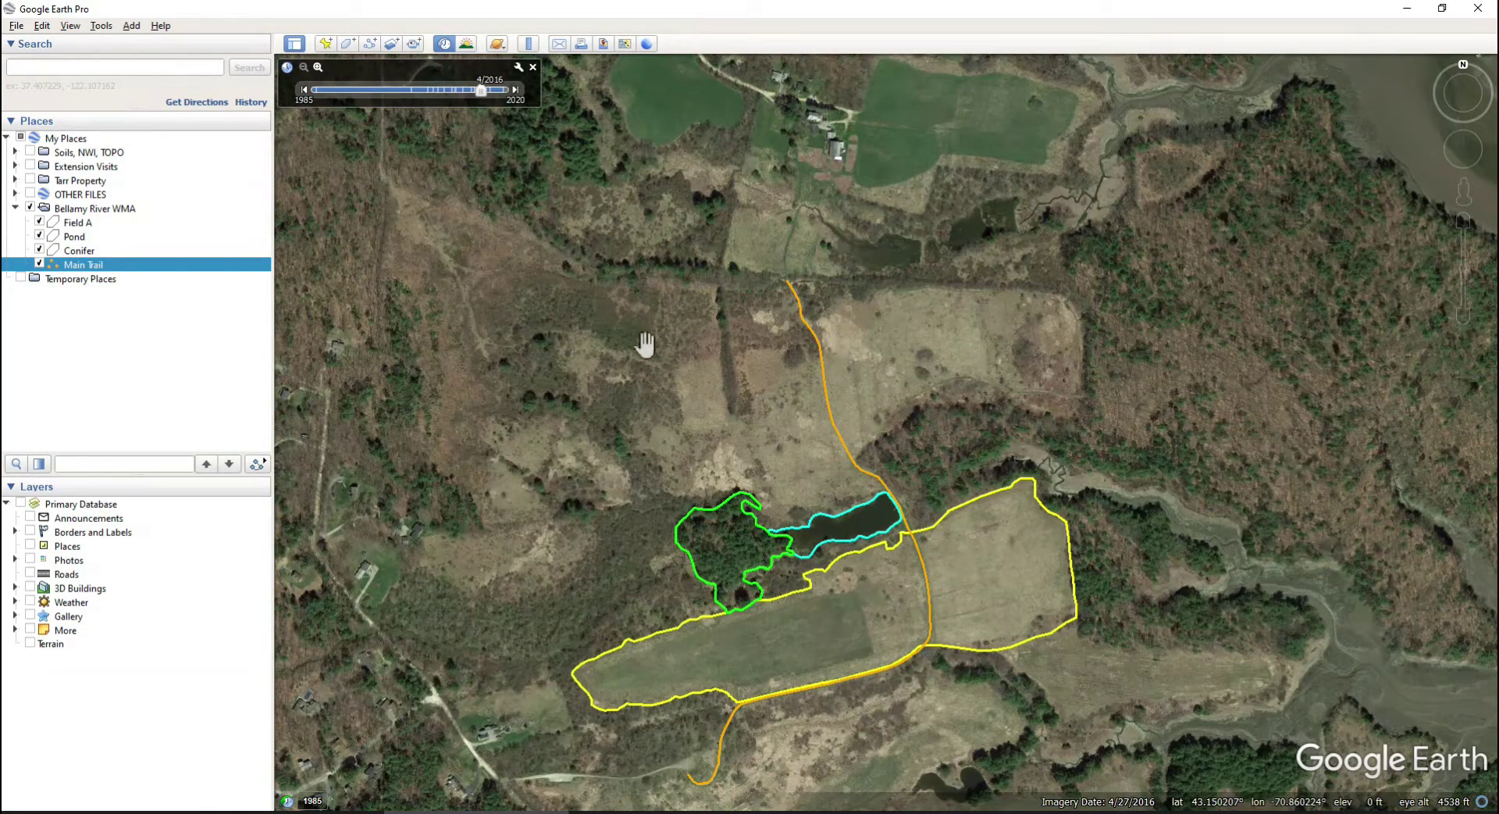
Check the length of the Main Trail path in miles in its properties
right_click(118, 262)
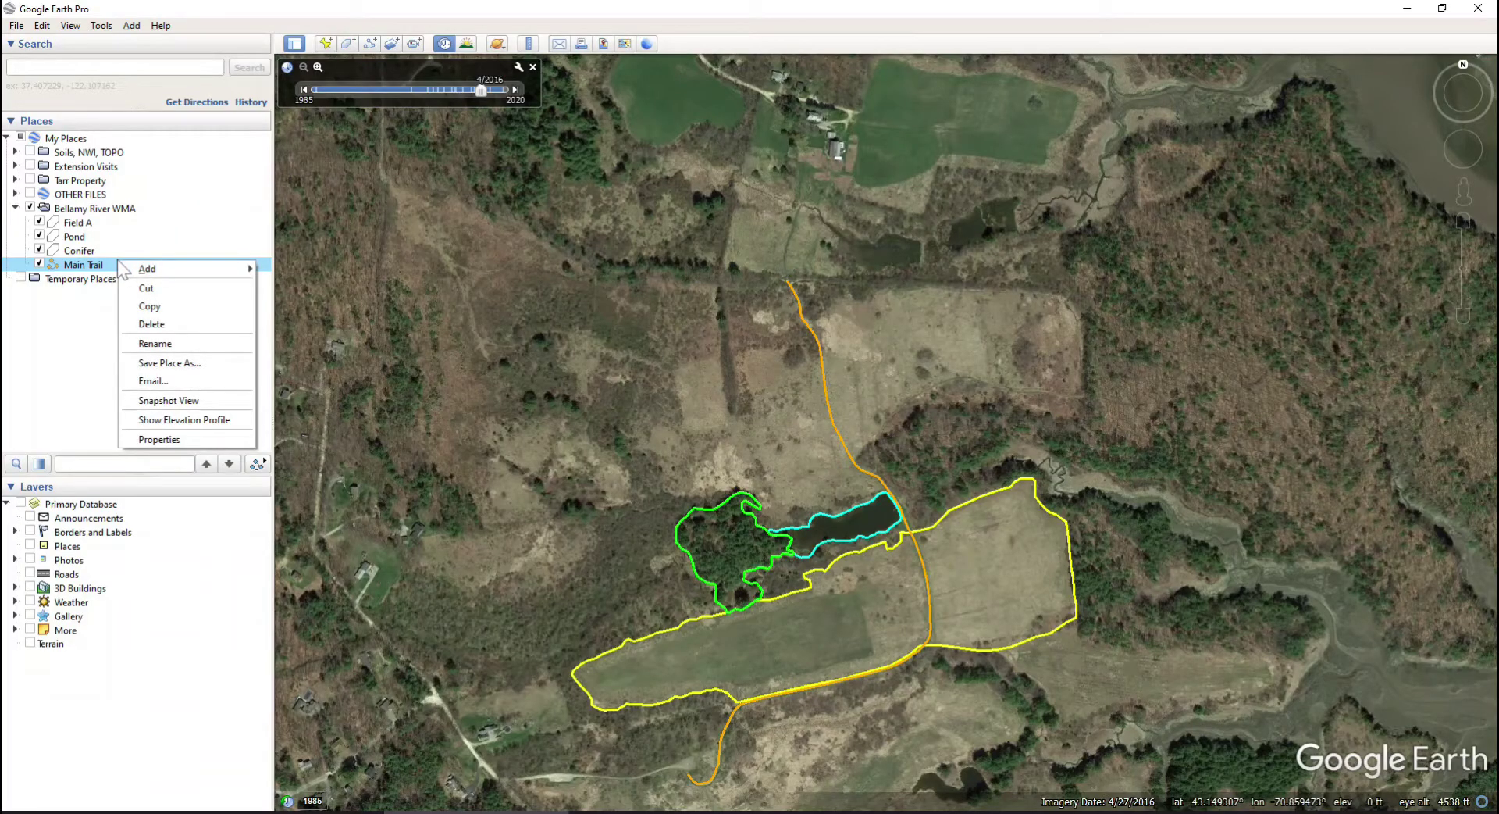
click(160, 440)
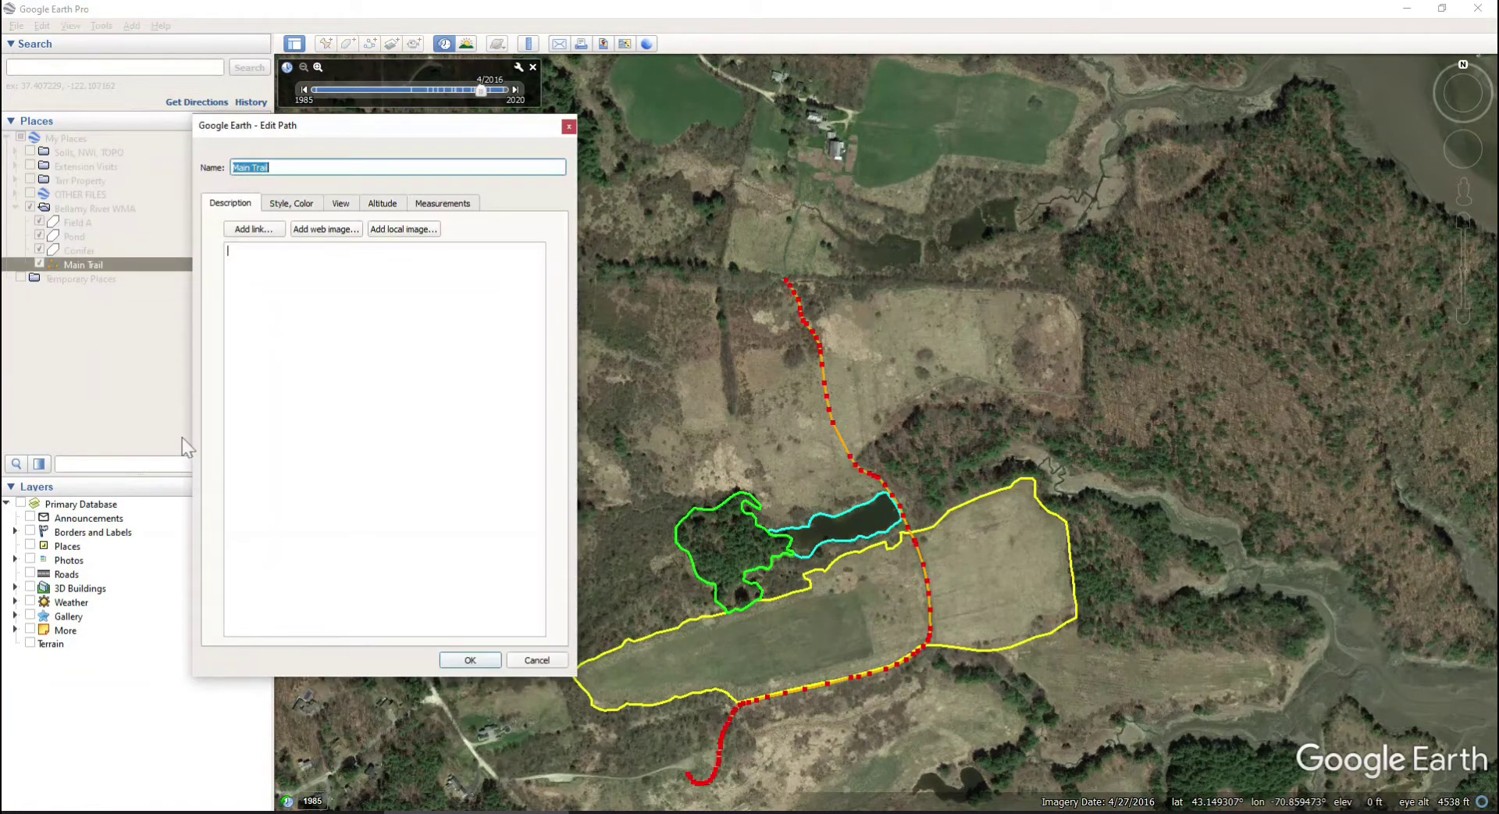
click(294, 203)
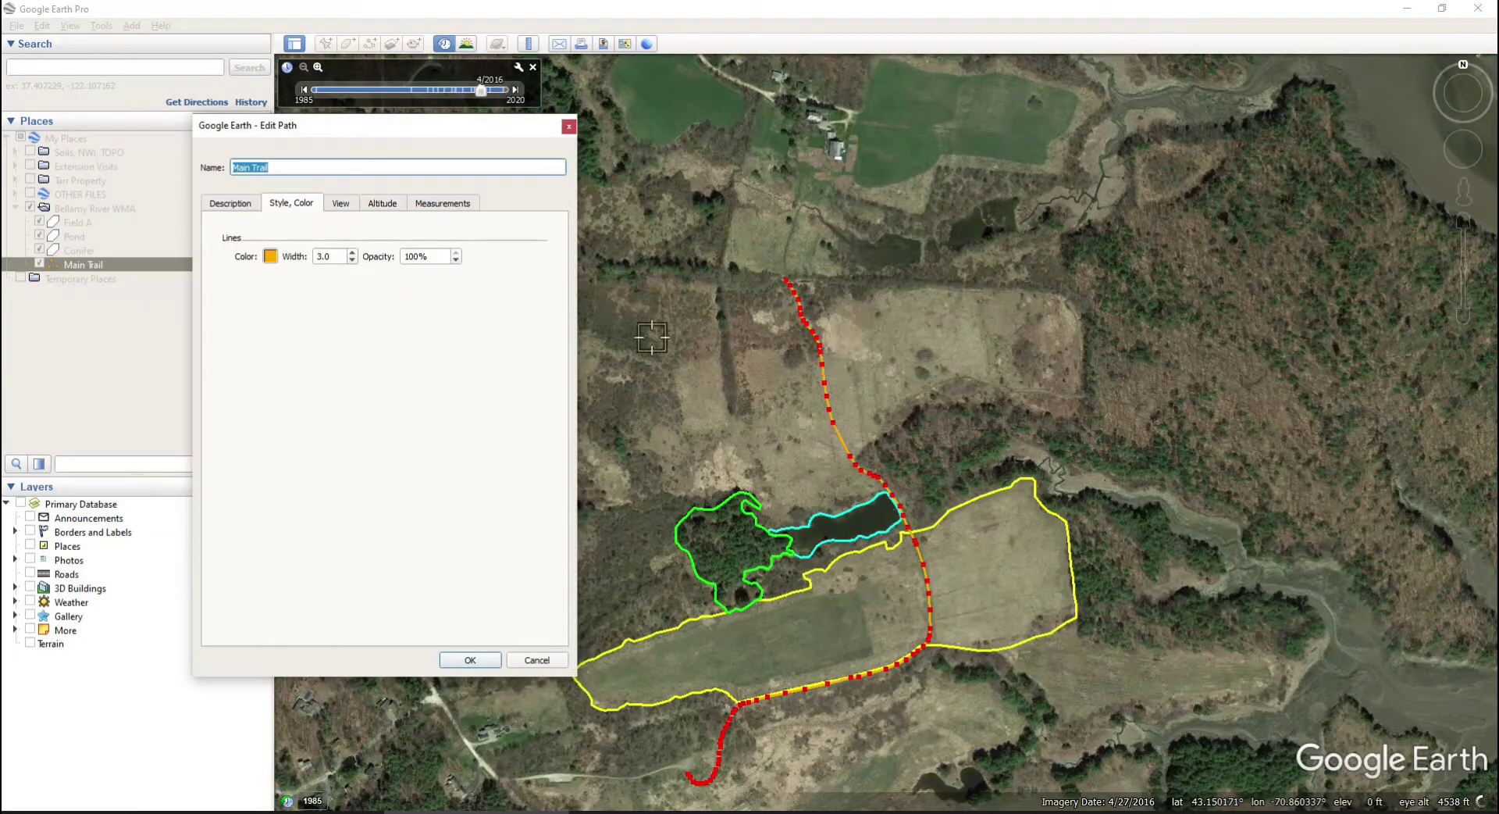
click(458, 205)
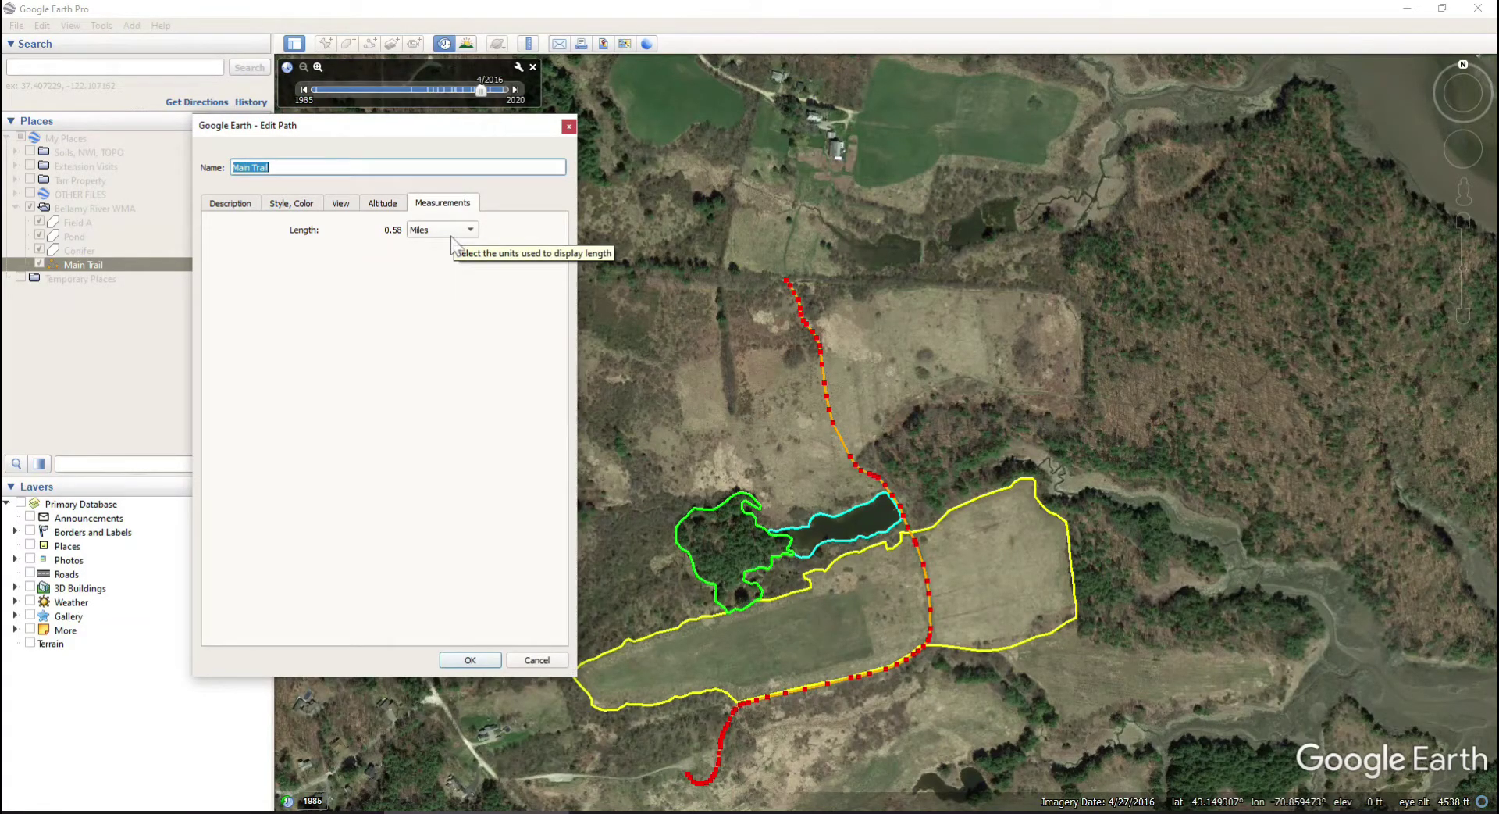
click(460, 660)
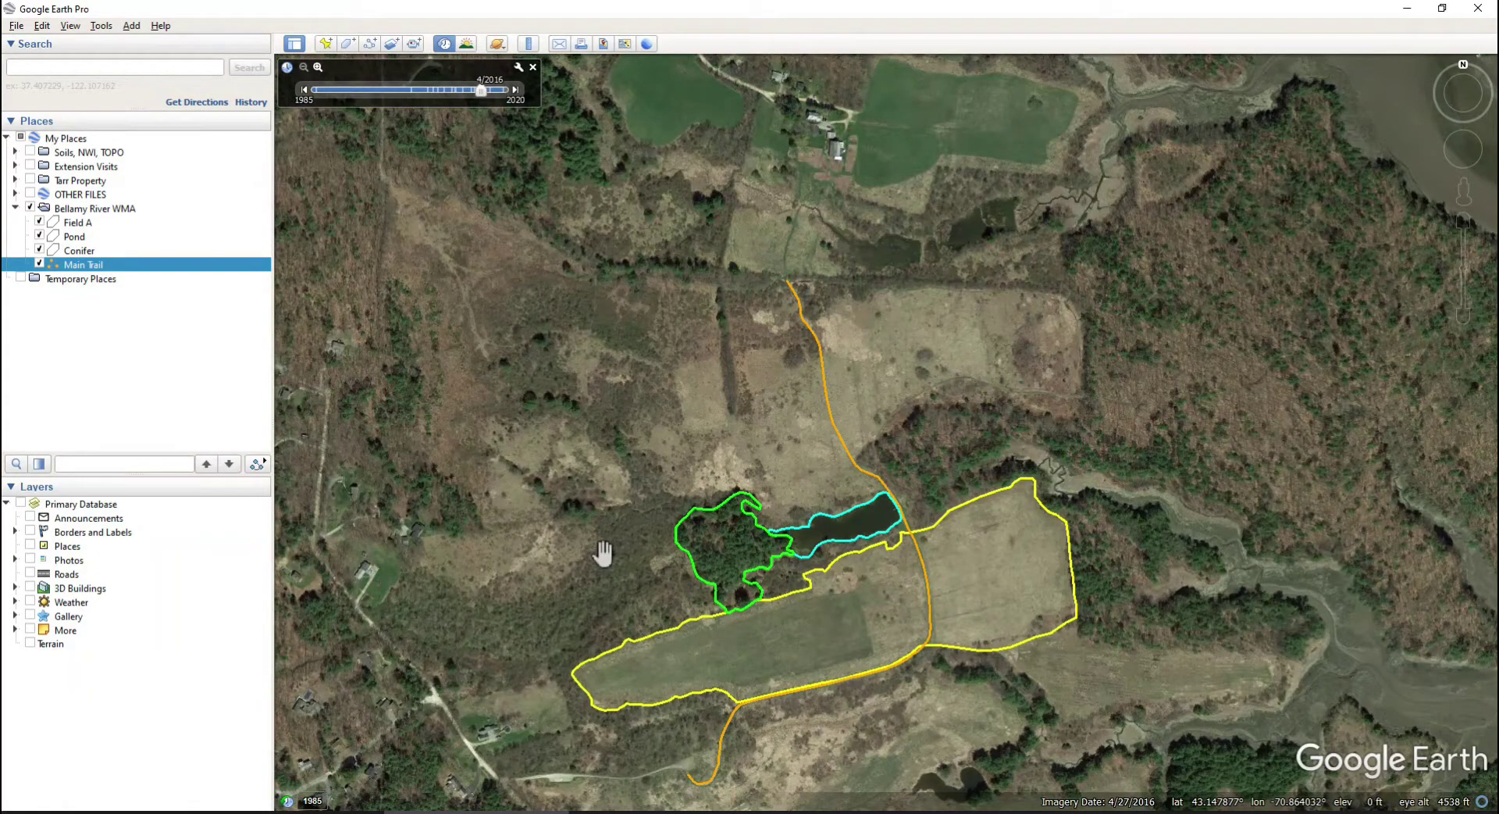
Start a new path named "Spur Trail" in the Bellamy River WMA folder for the trail northeast of the pond
drag(603, 552, 612, 334)
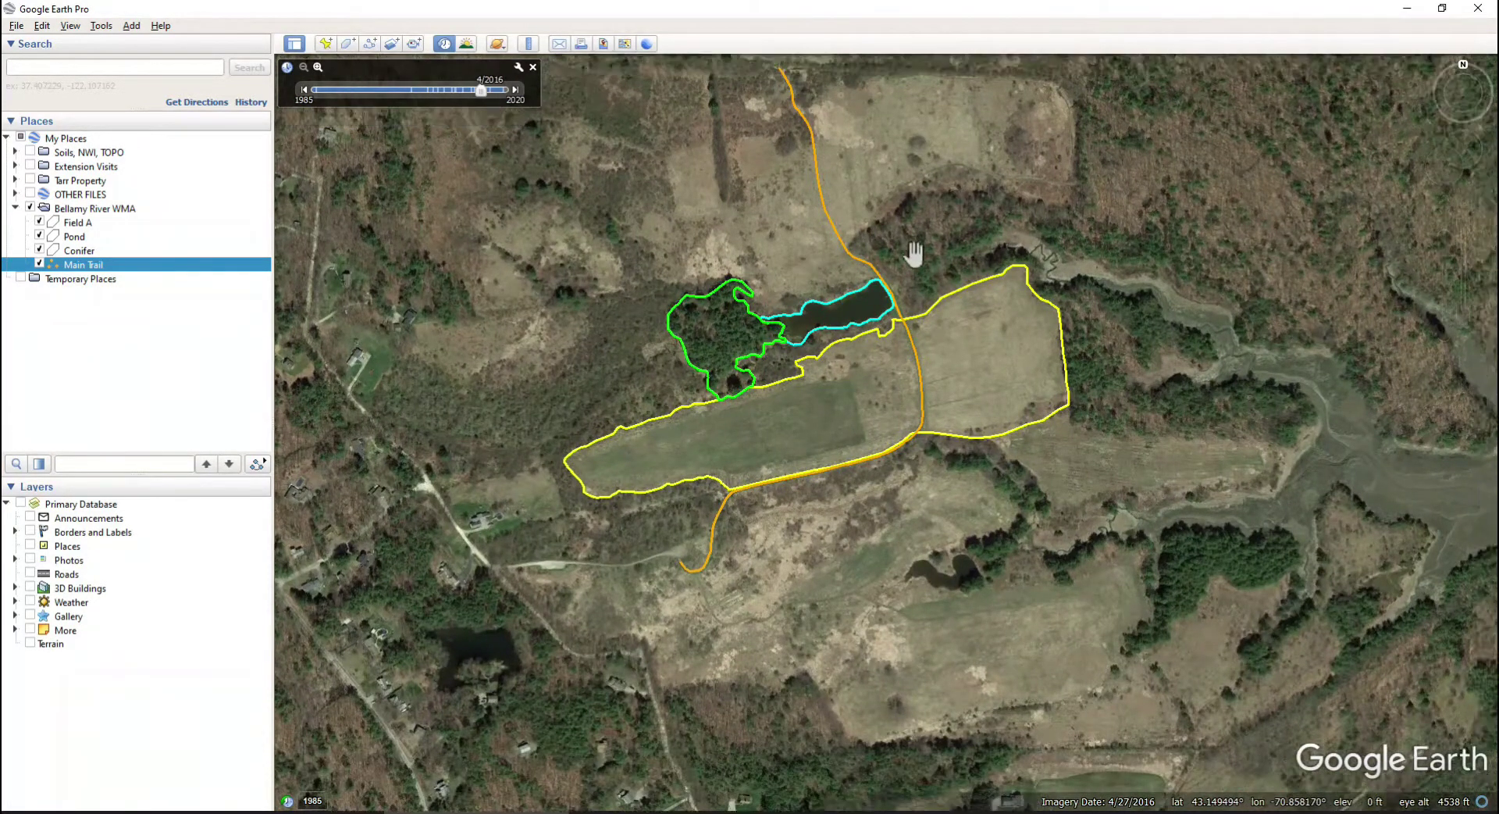
drag(914, 253, 853, 365)
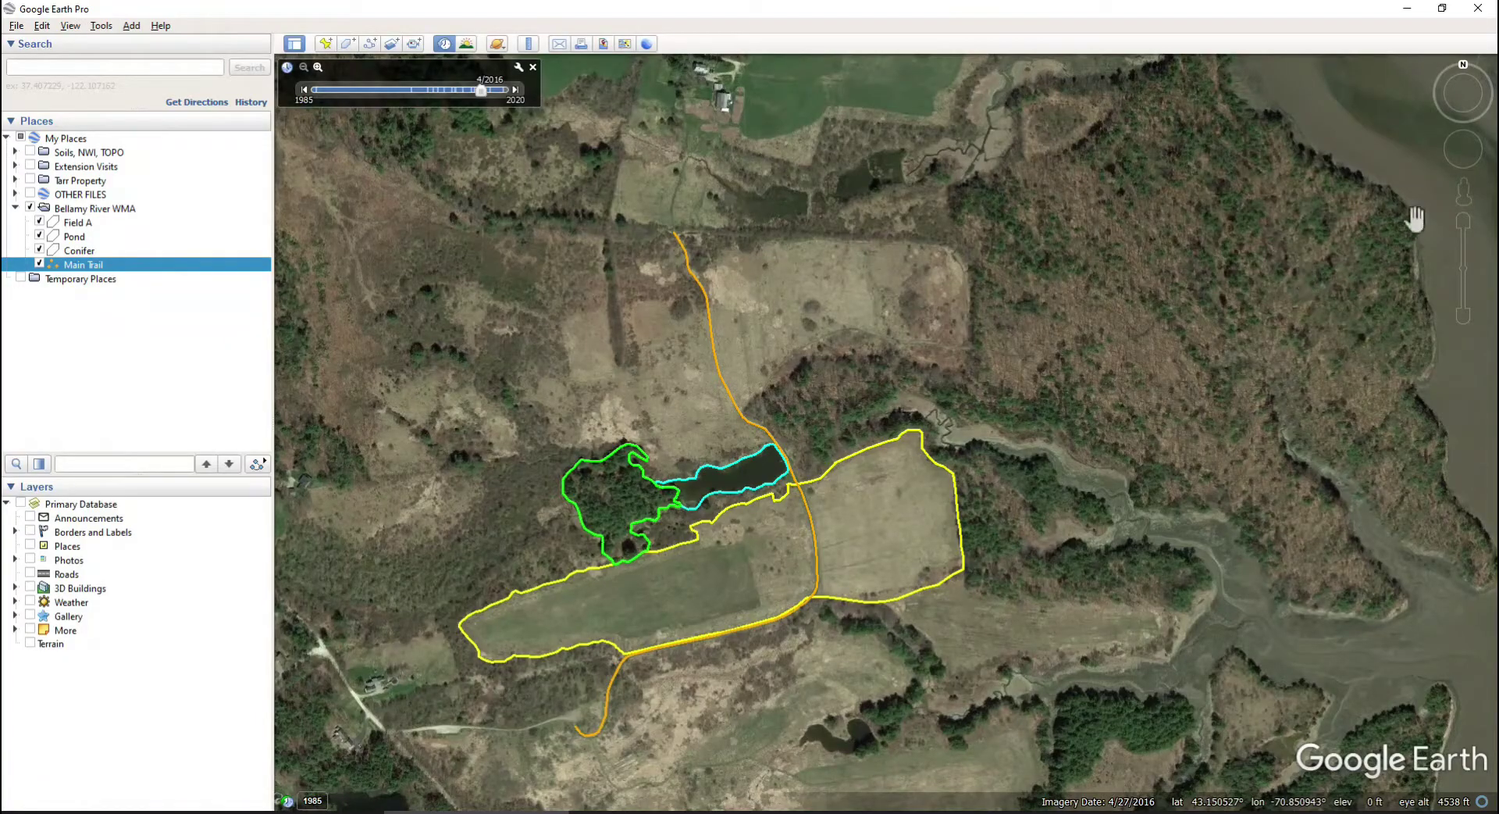
click(1463, 223)
click(1463, 223)
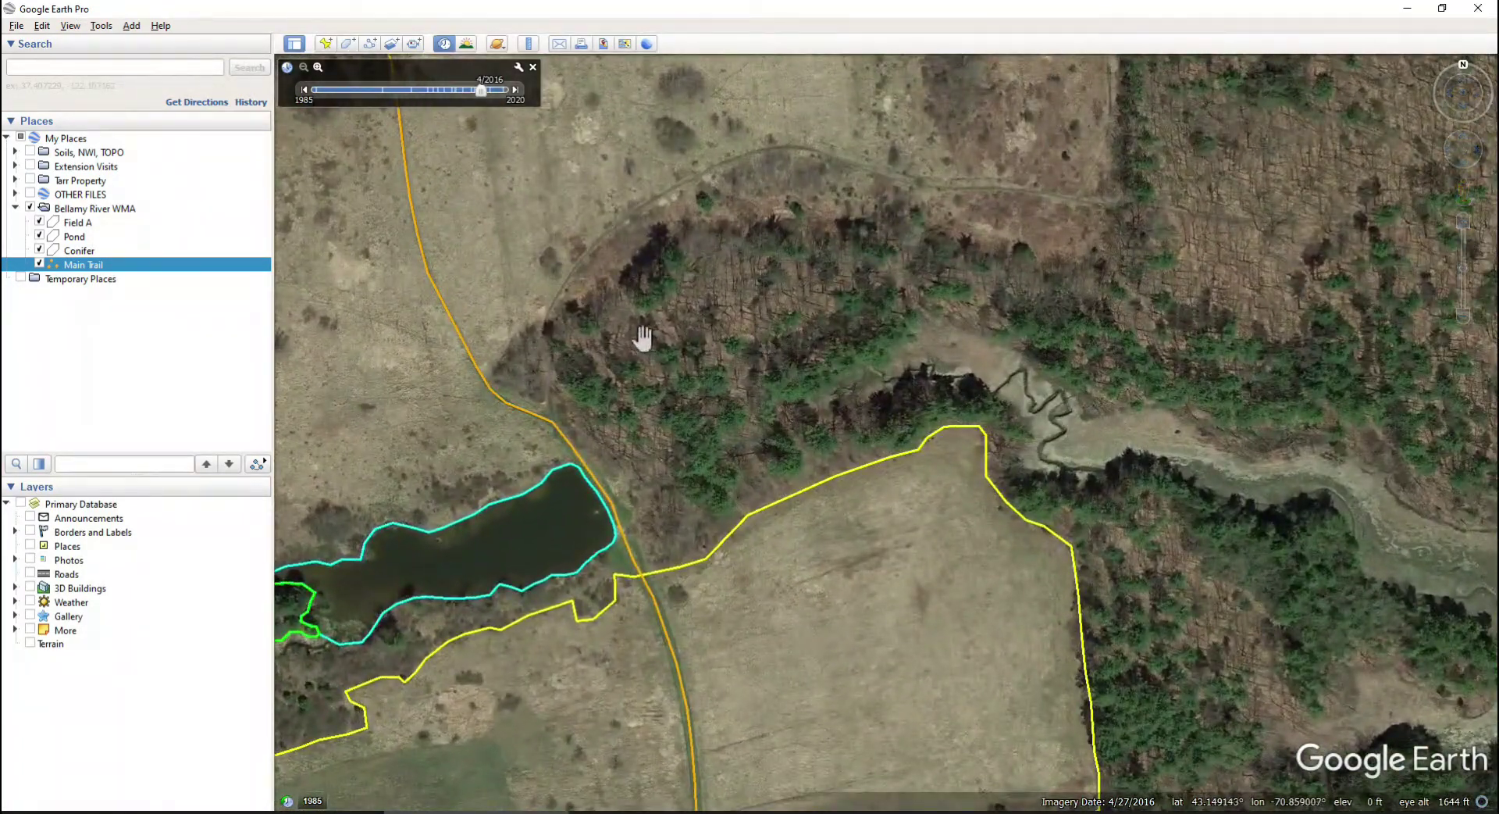
drag(641, 337, 652, 425)
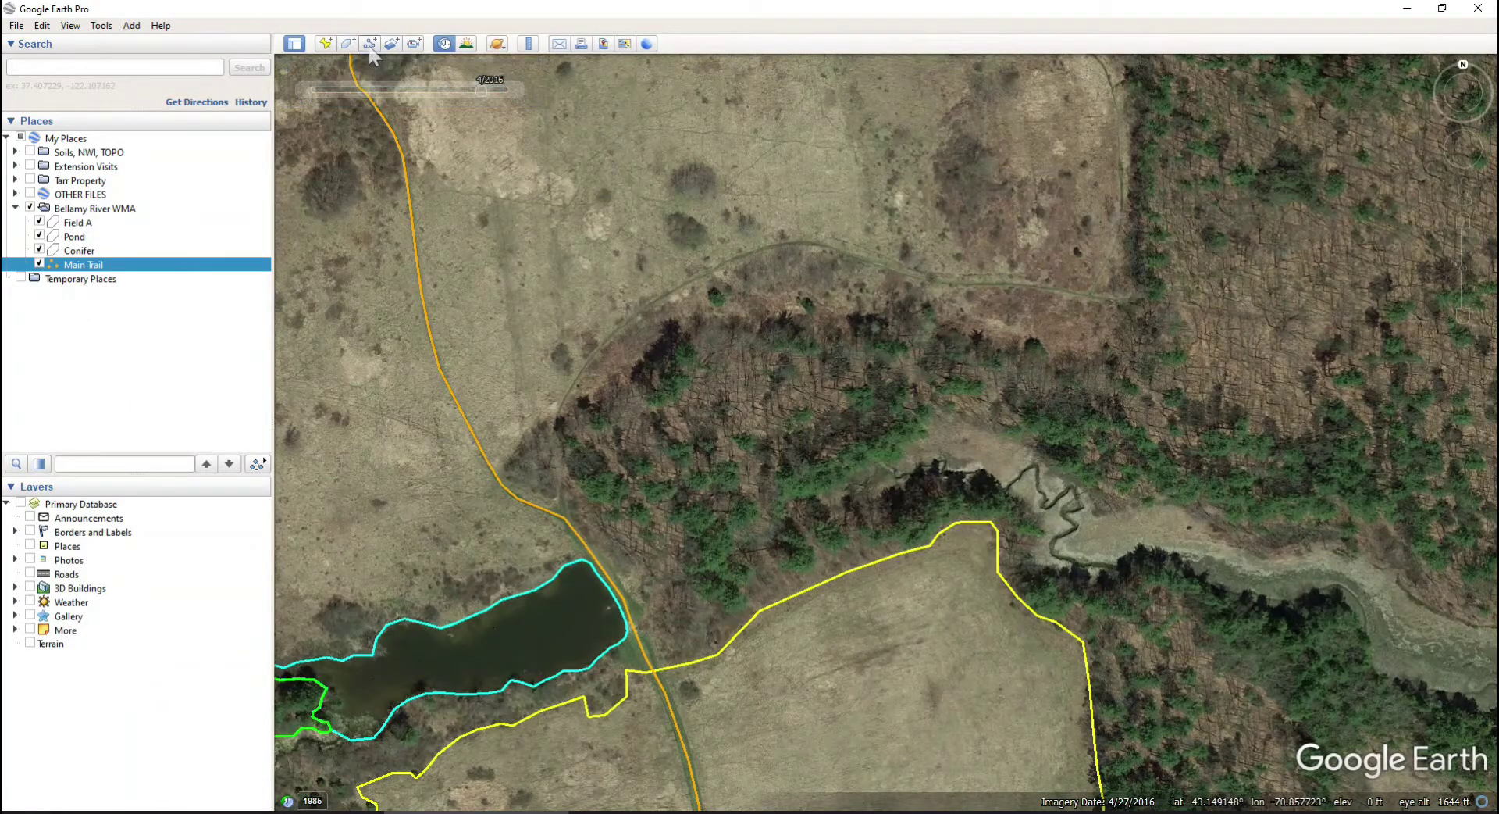
click(119, 206)
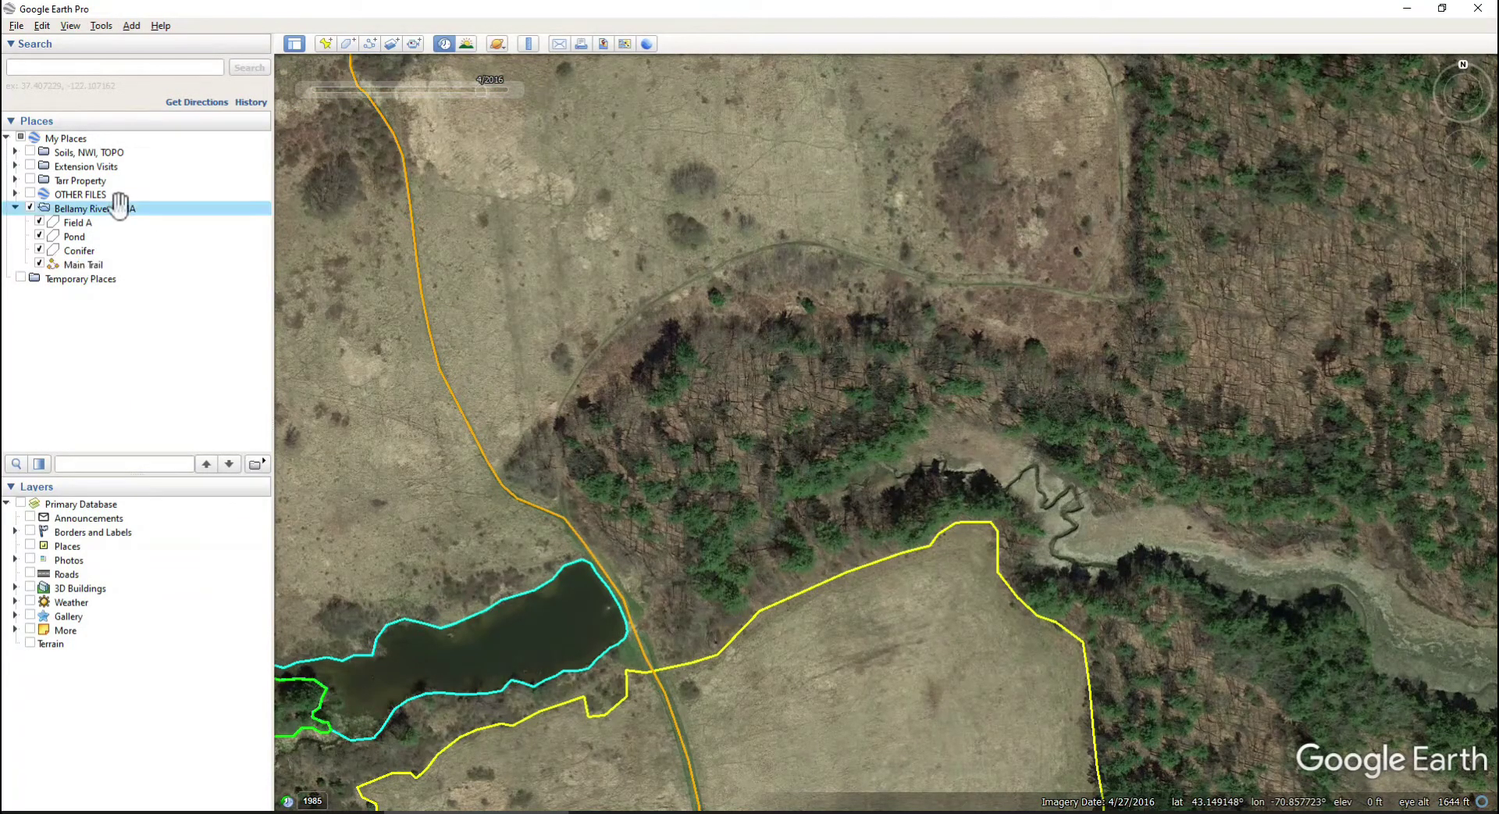
click(370, 44)
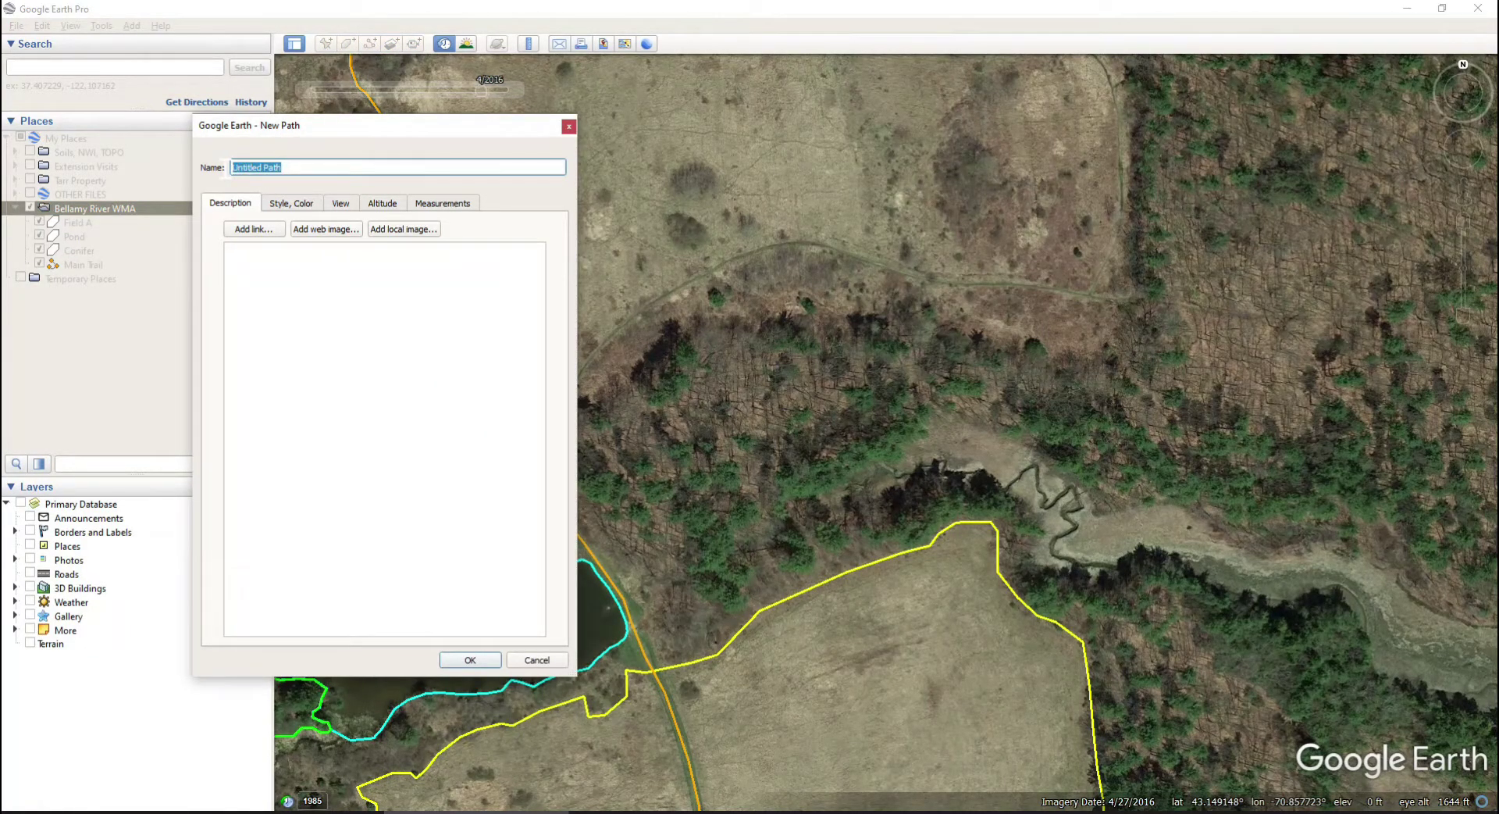
text(Spur Trail)
Set the Spur Trail's line width to 2.0
click(290, 204)
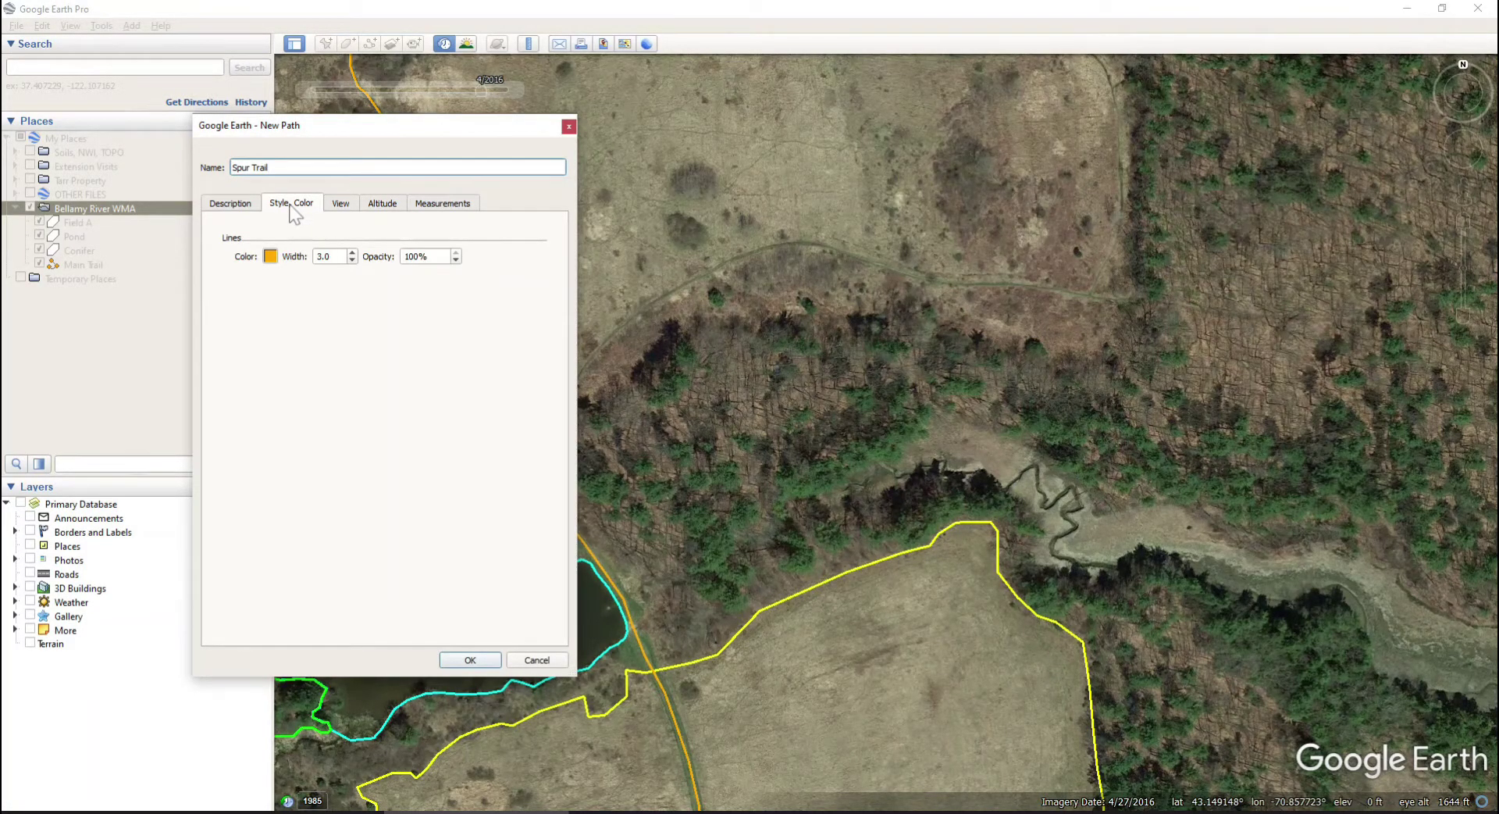
click(242, 209)
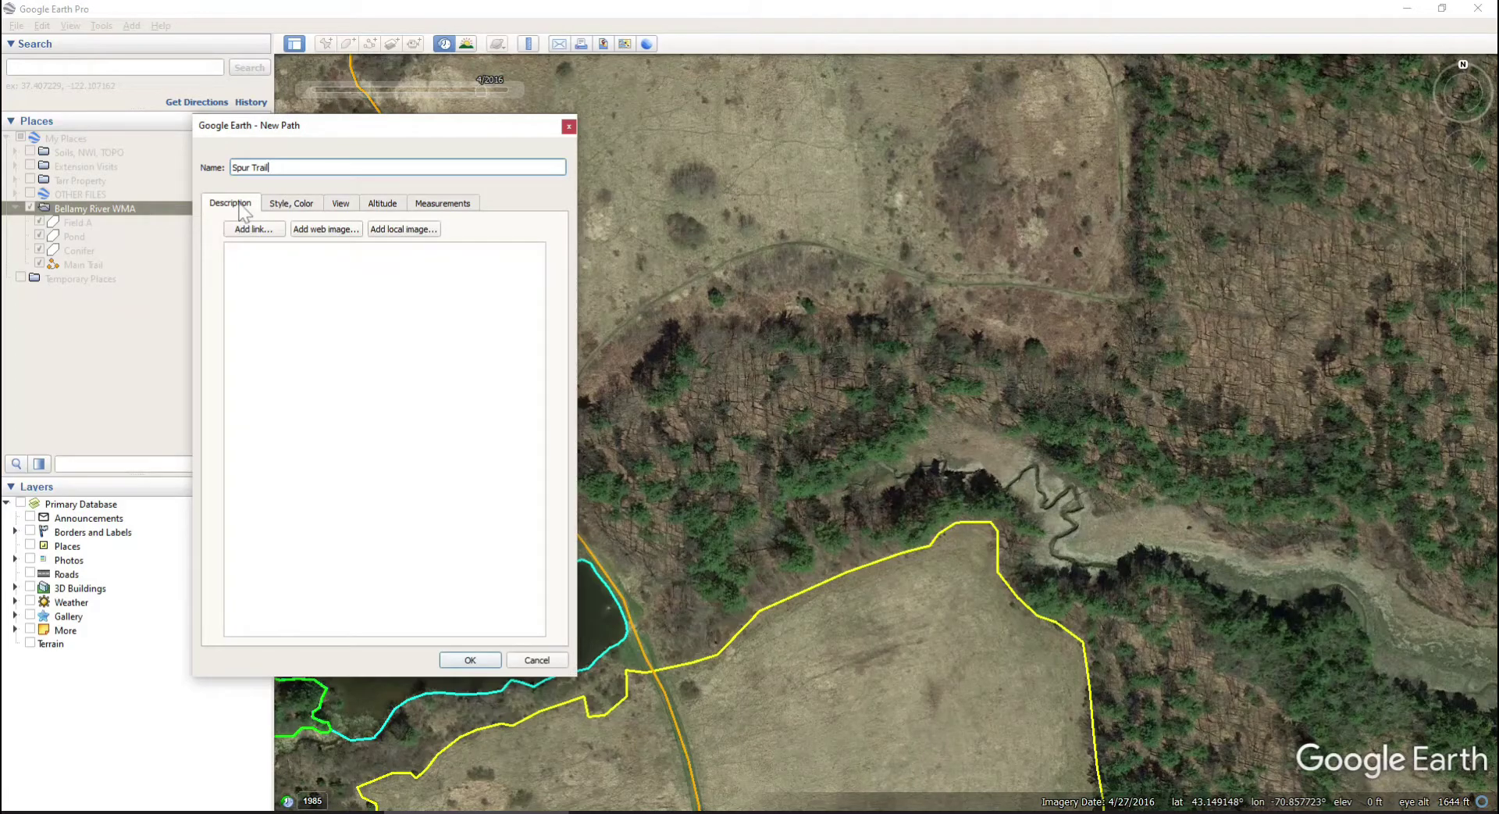
click(288, 210)
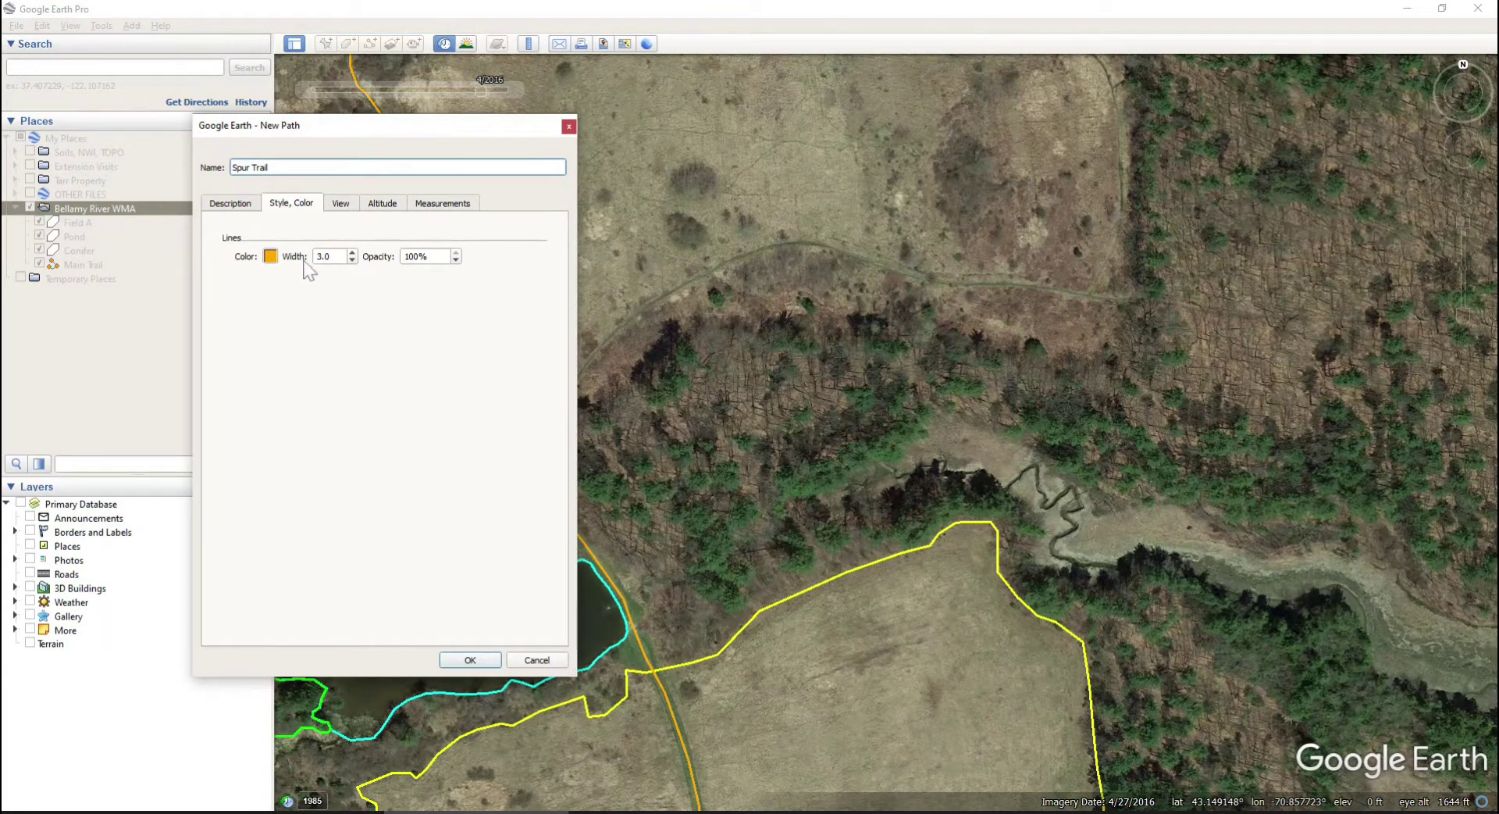
click(352, 260)
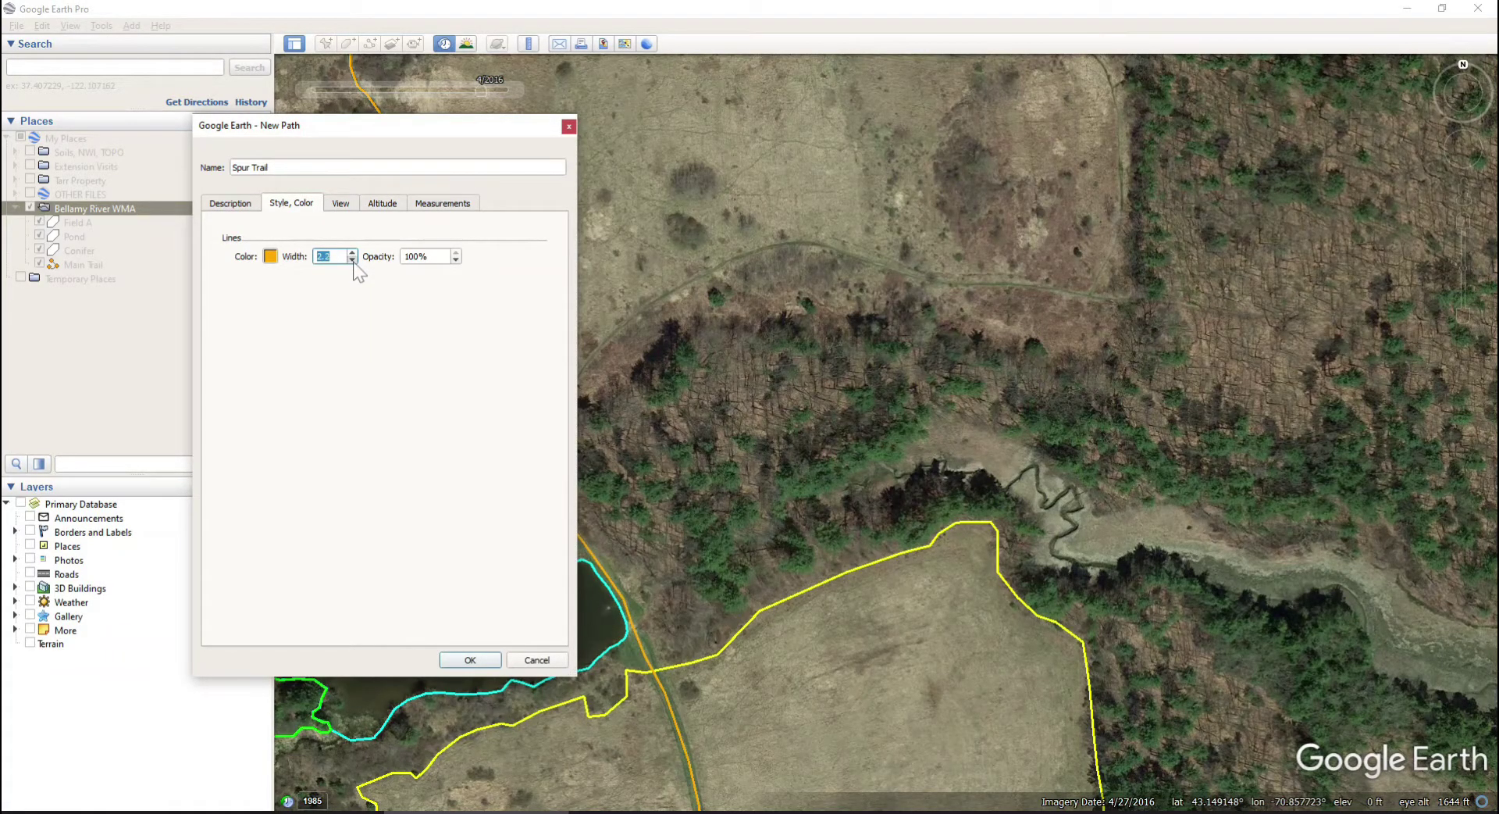
Trace the Spur Trail from the main trail north of the pond along the woods' edge to the northern field's eastern edge
drag(395, 128, 230, 150)
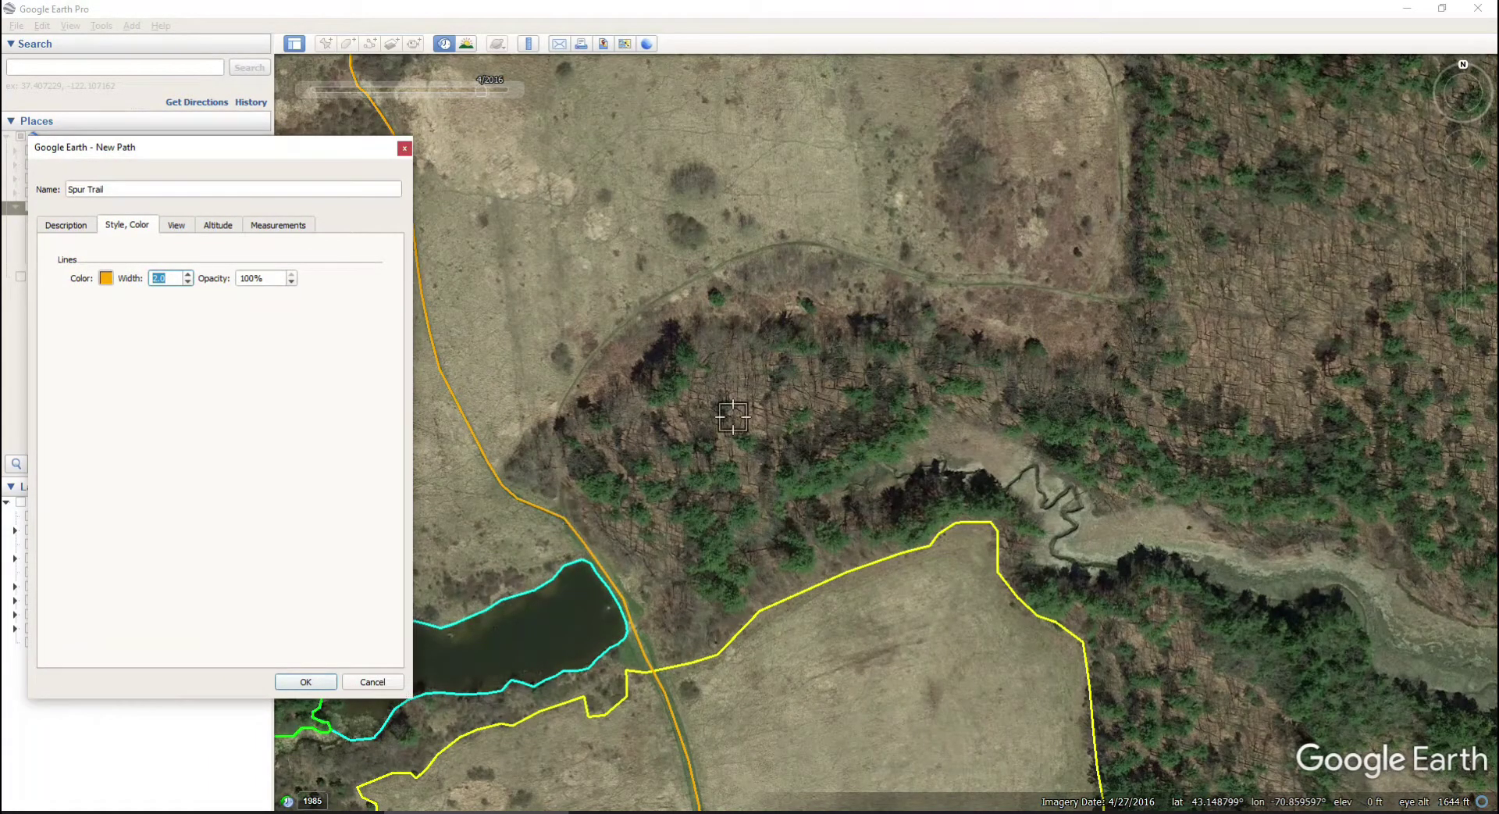
click(1463, 221)
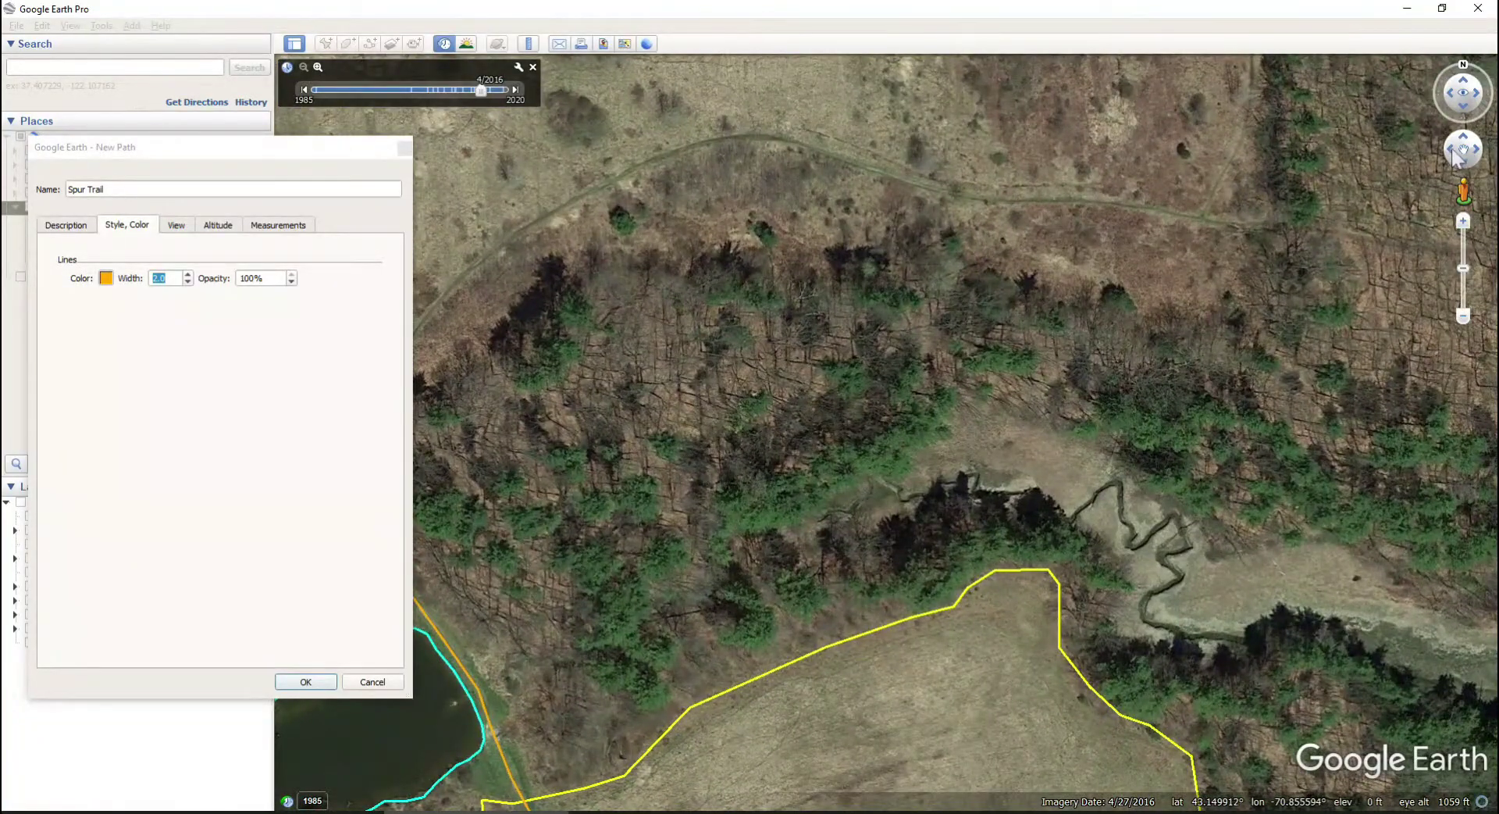
click(1451, 149)
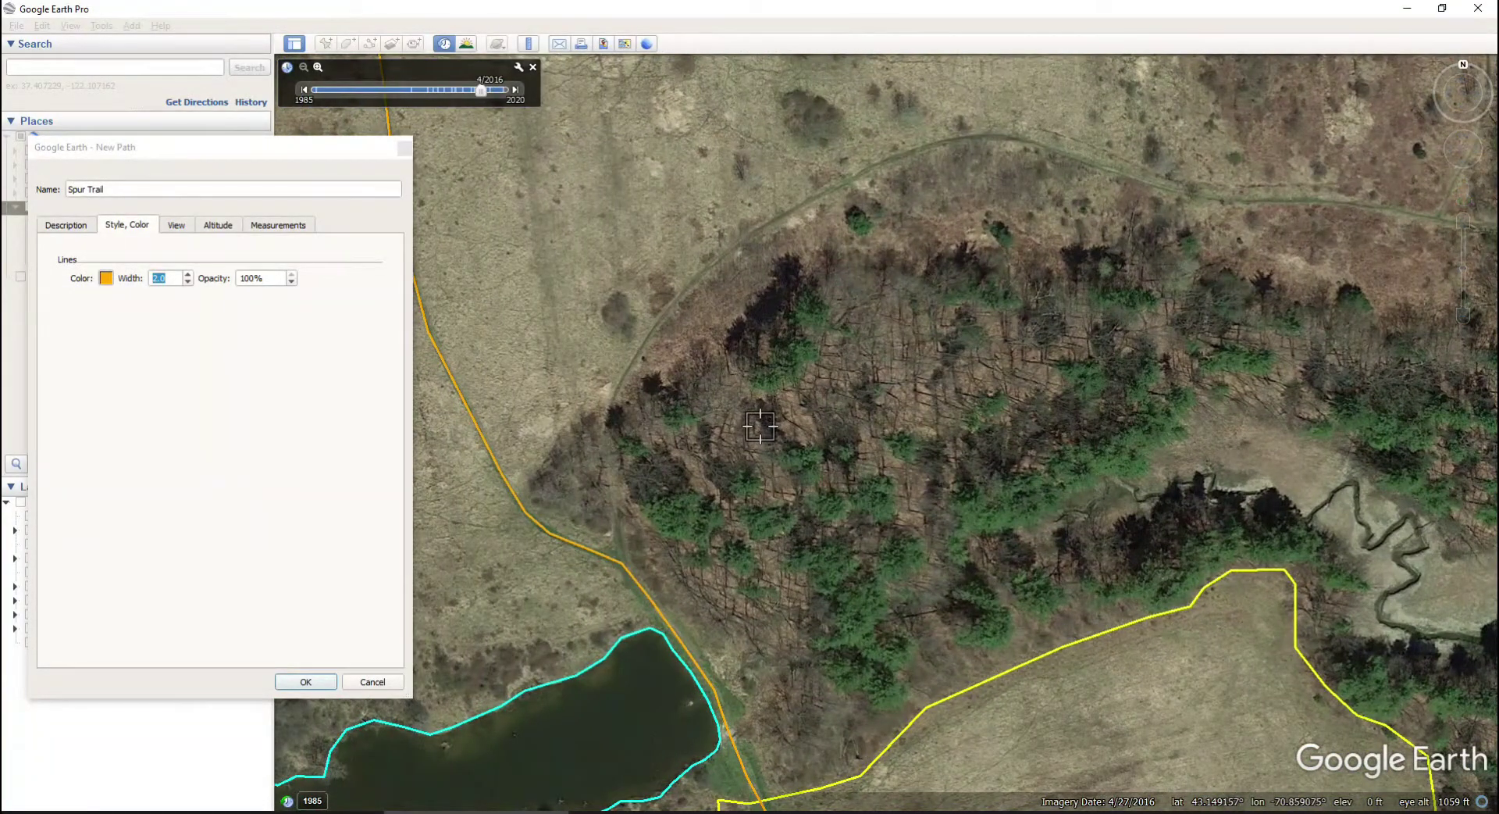
click(622, 562)
click(622, 548)
click(617, 517)
mouse_move(617, 517)
mouse_down()
mouse_move(612, 419)
mouse_move(667, 314)
mouse_move(759, 224)
mouse_move(983, 139)
mouse_move(1296, 200)
mouse_move(1094, 332)
mouse_move(1160, 341)
mouse_up()
Check the Spur Trail's length in miles and save the path
scroll(1171, 185, down, 3)
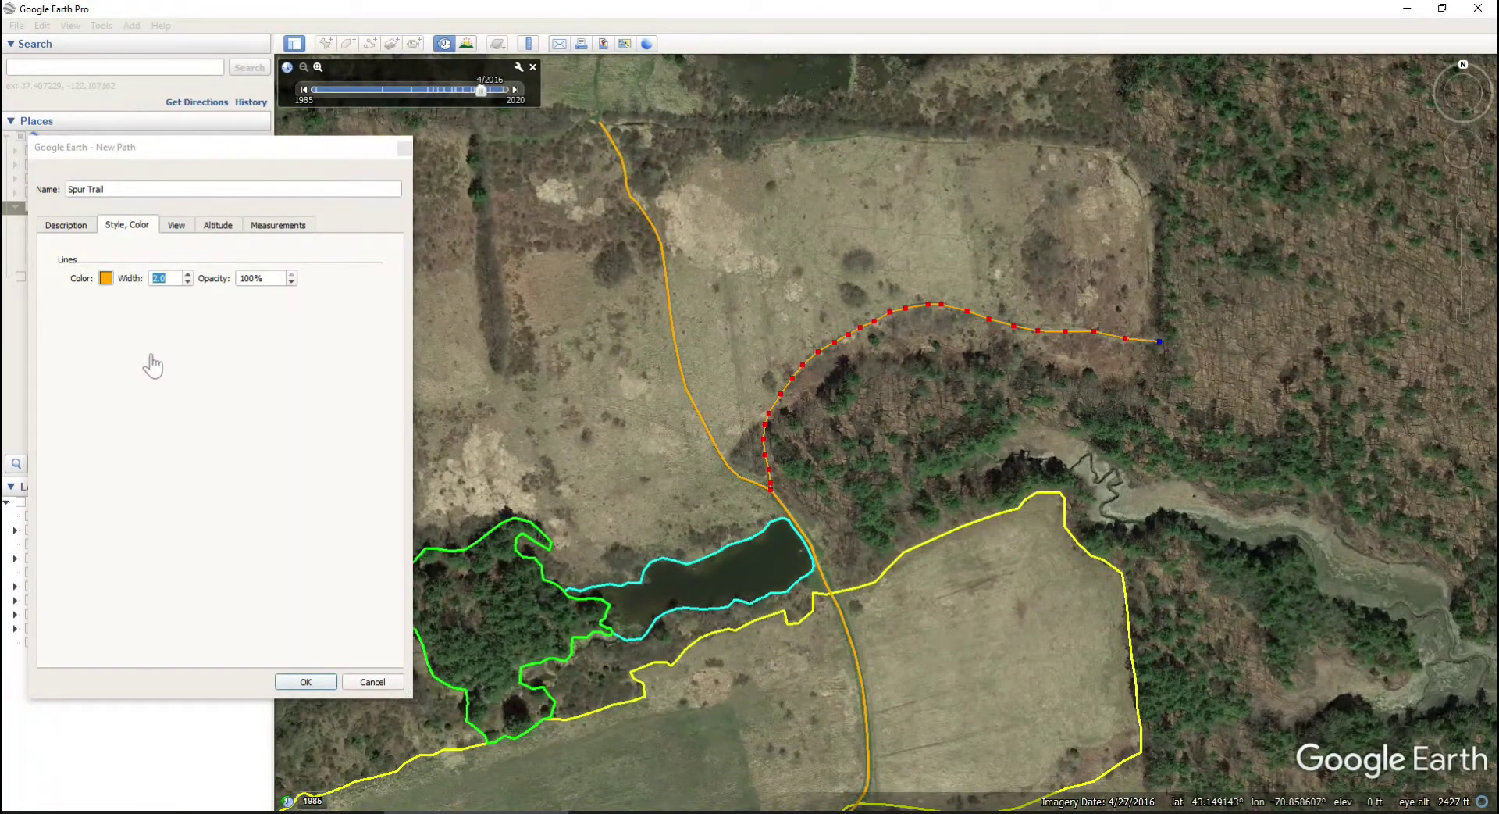
click(283, 226)
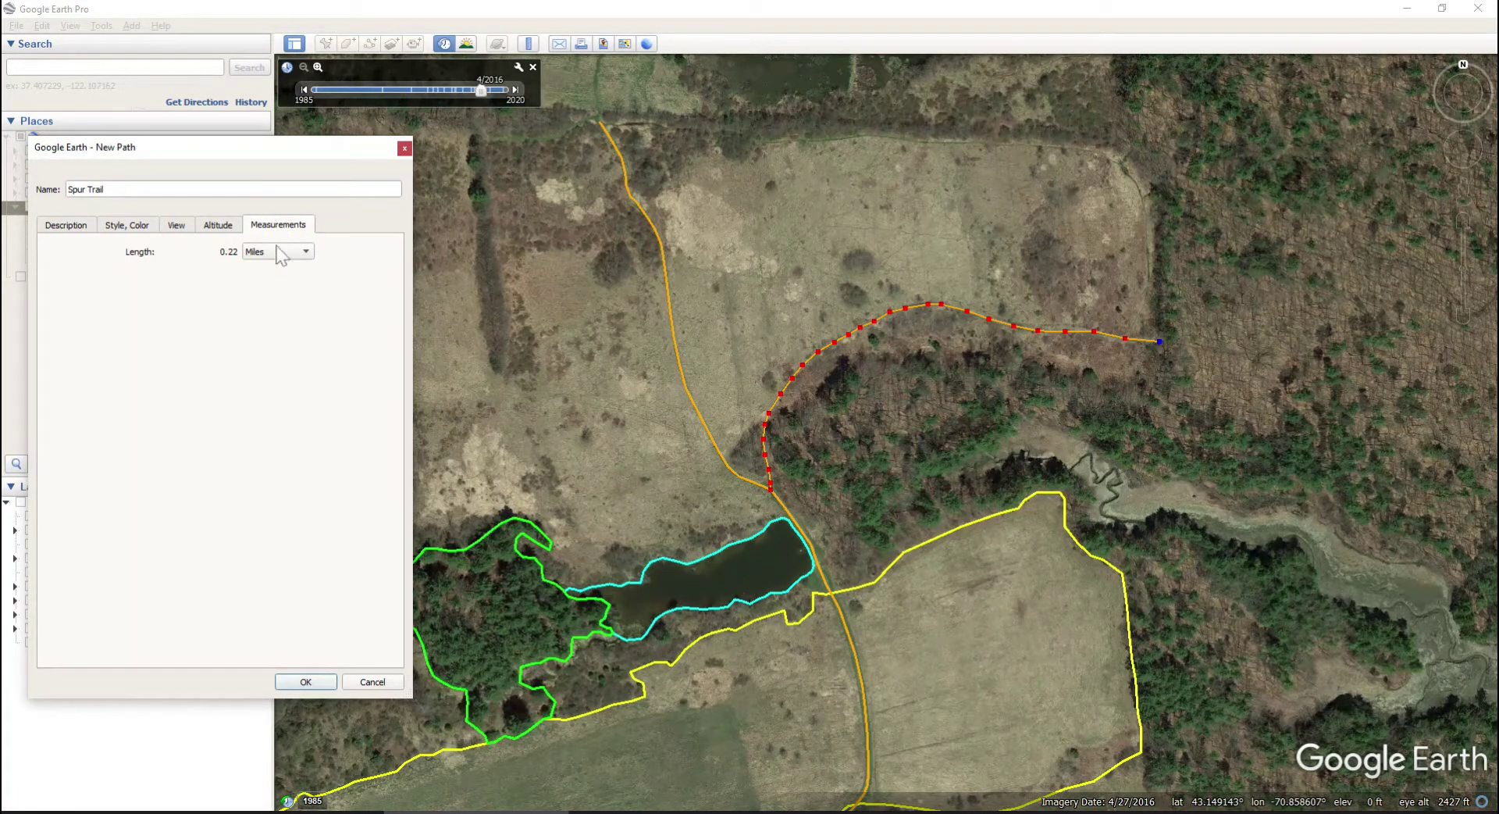
click(305, 681)
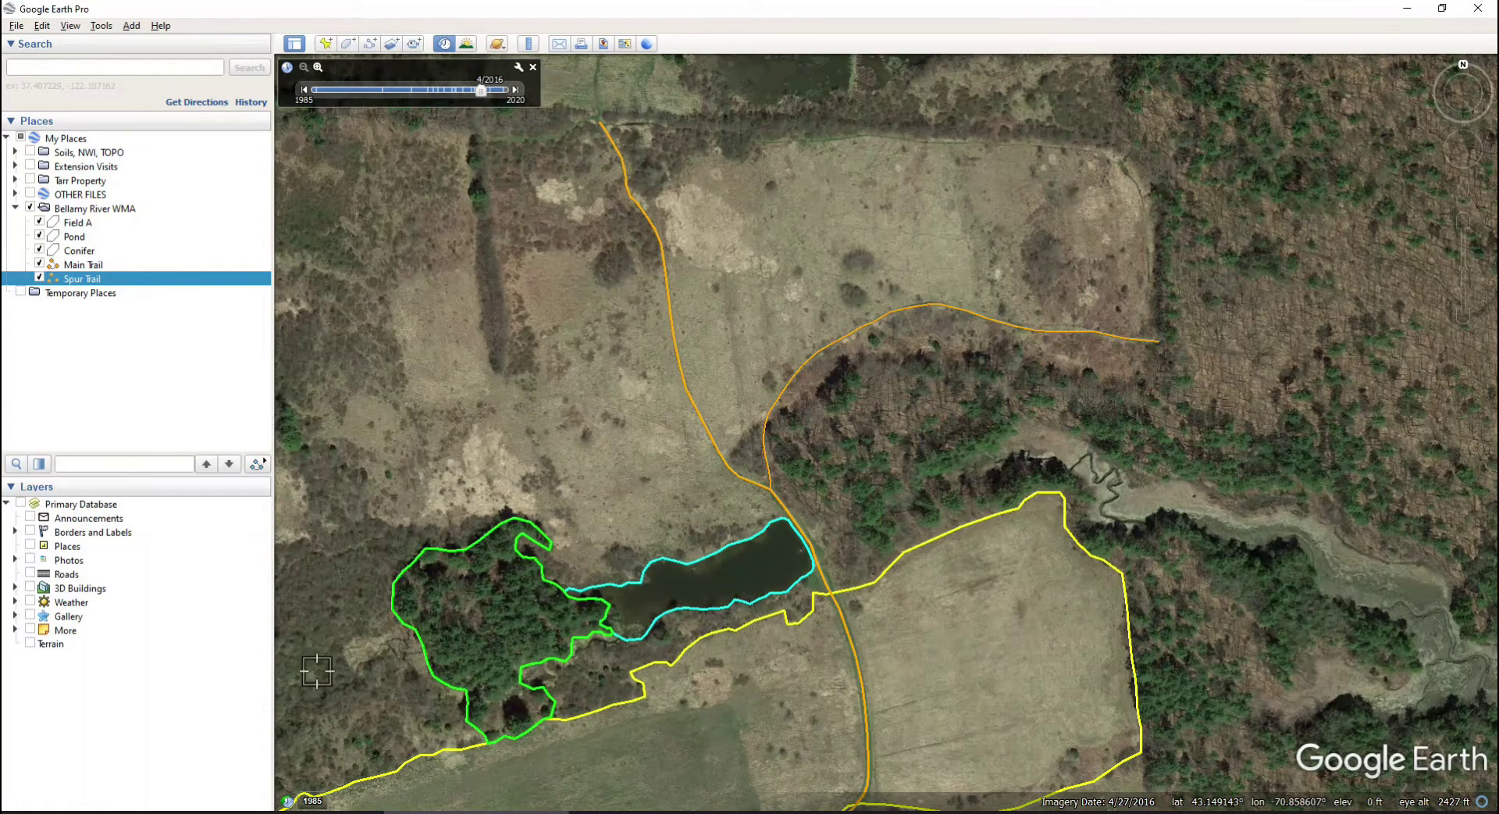
Open the Main Trail path for editing, with its southern end beside the gravel road in view
drag(624, 414, 864, 197)
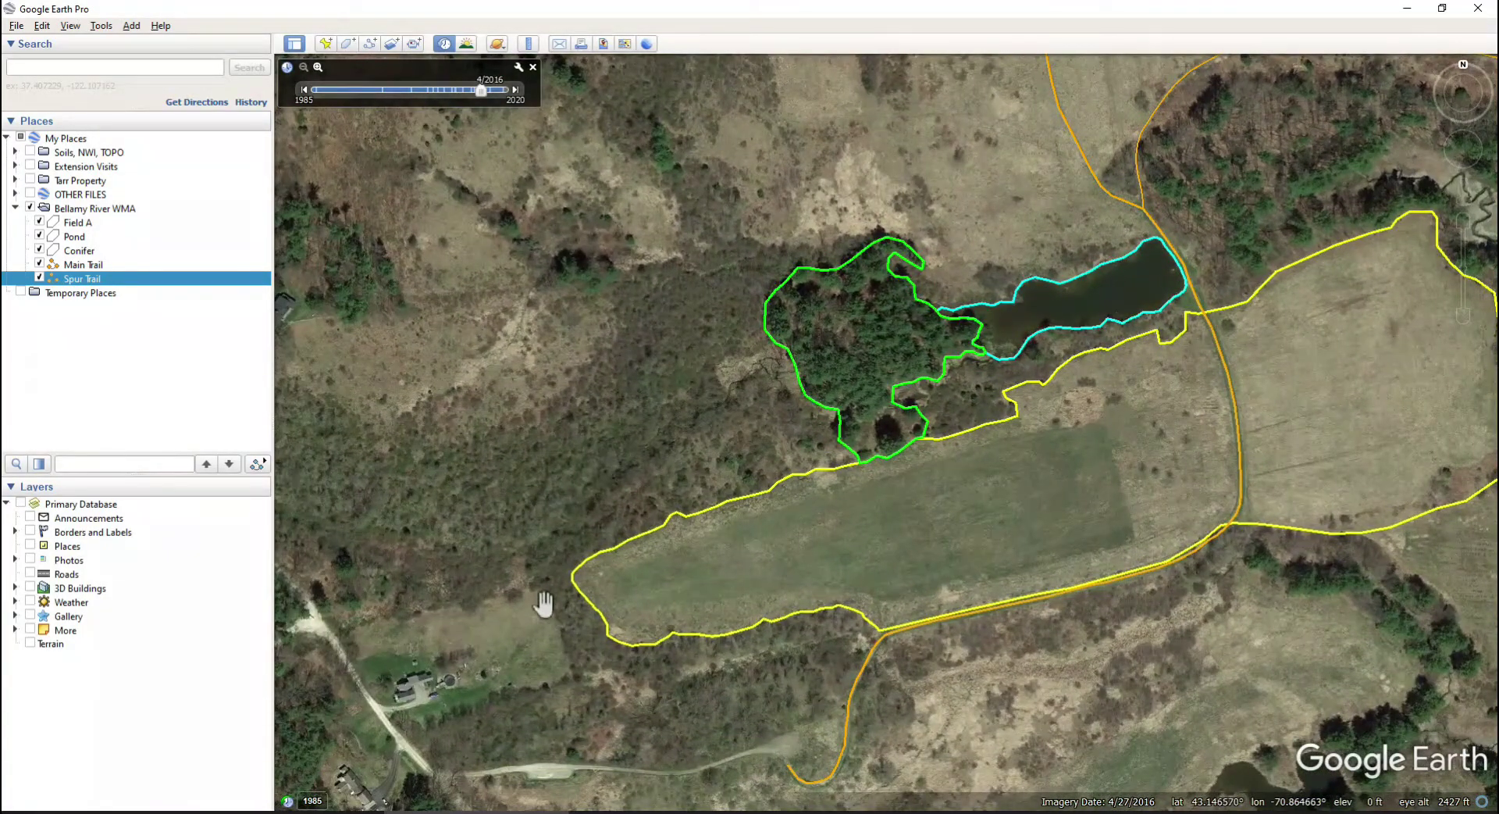
drag(544, 604, 517, 428)
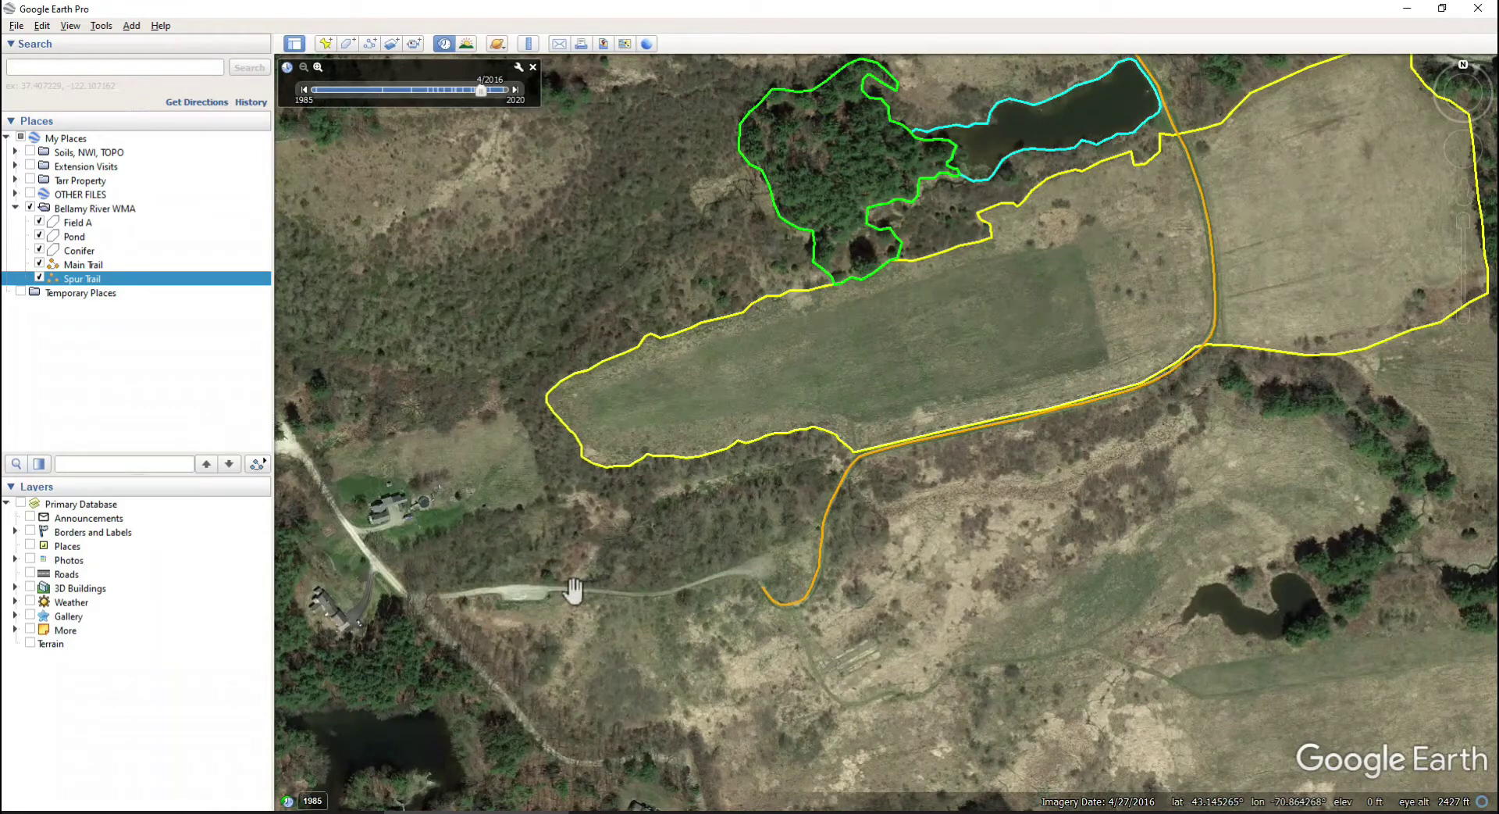
click(1463, 221)
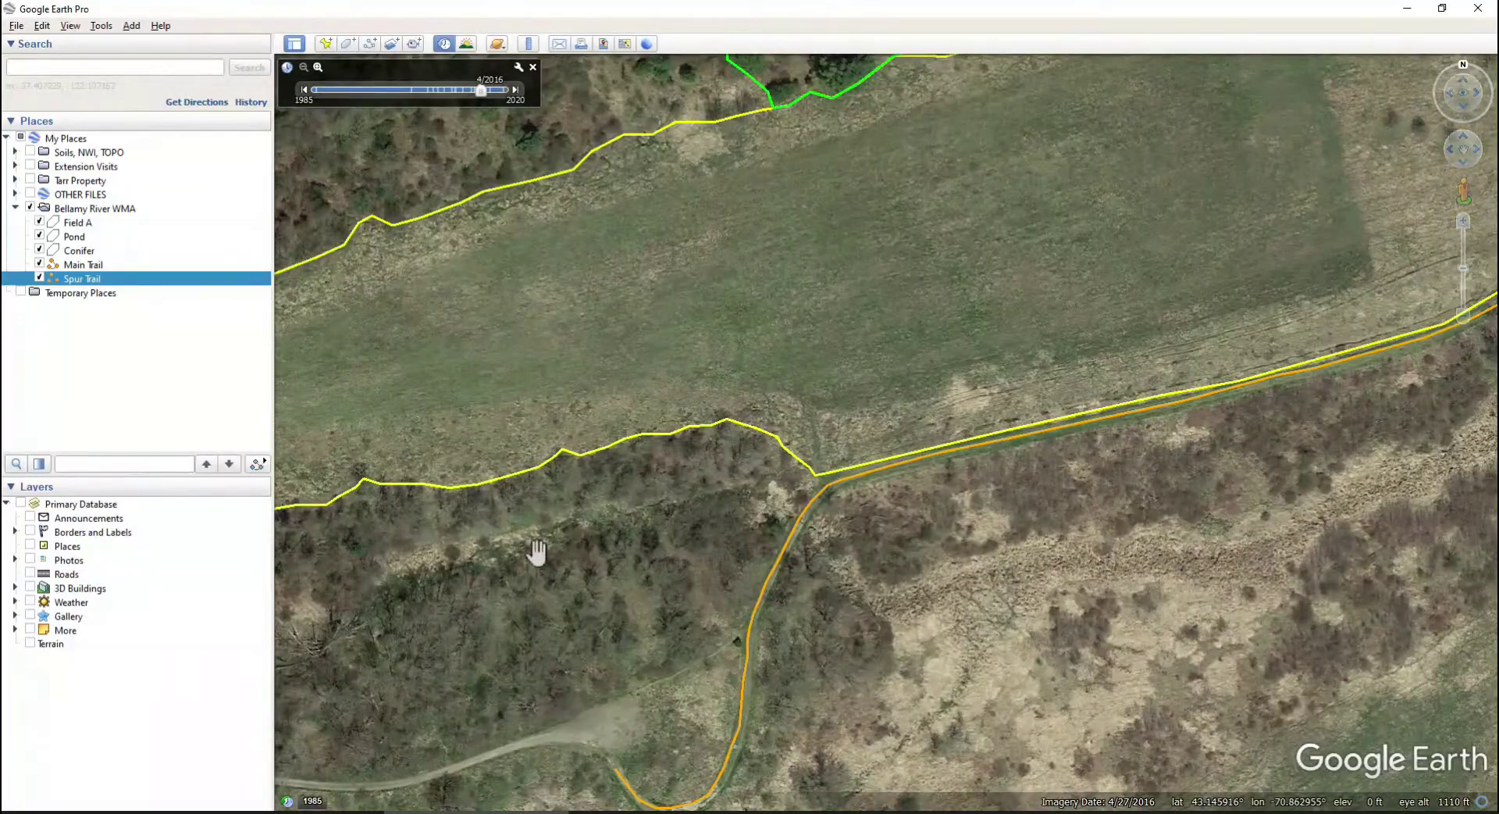
drag(536, 553, 837, 245)
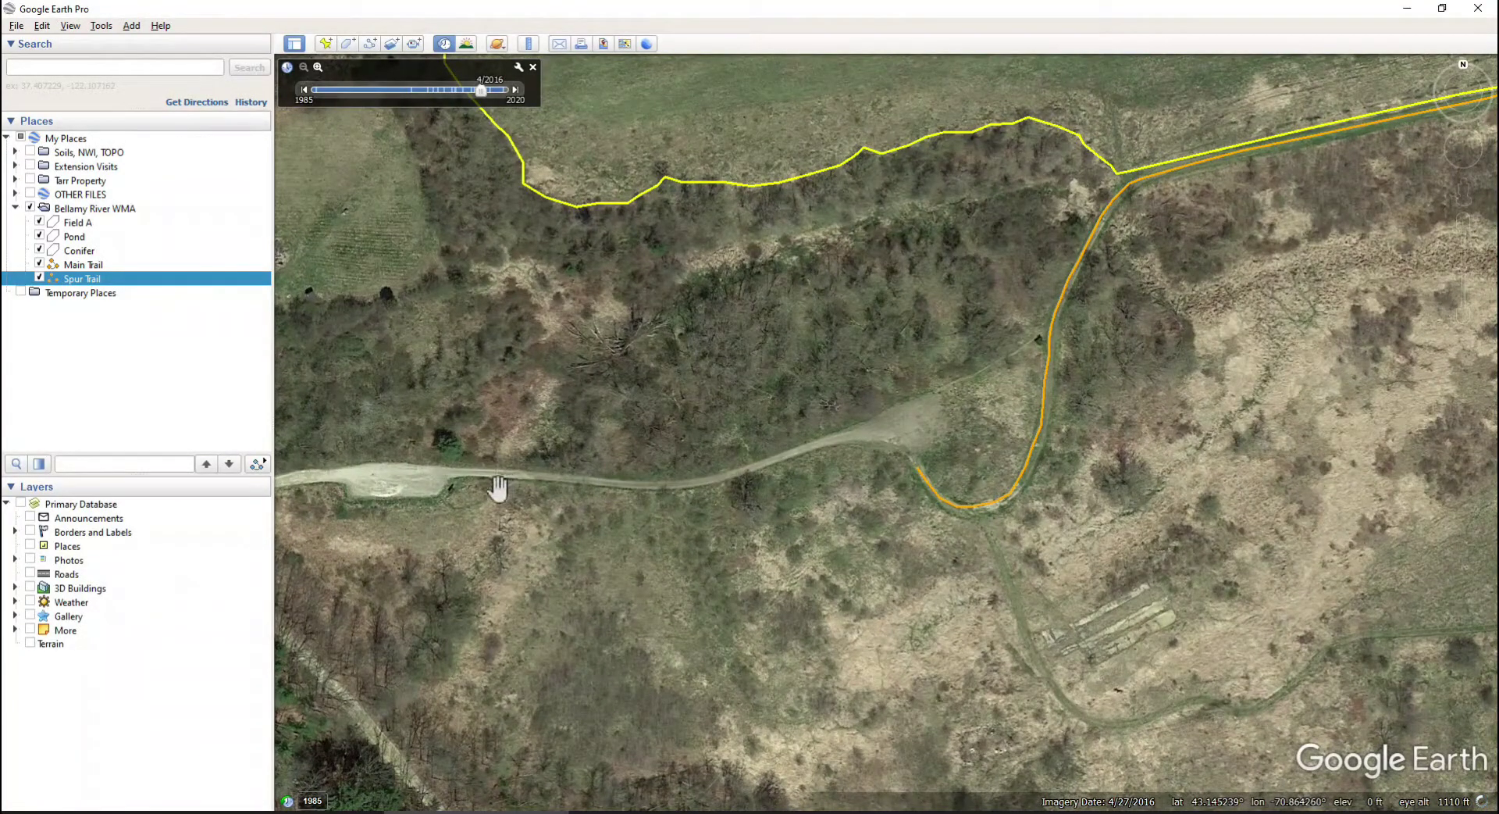
drag(611, 426, 813, 383)
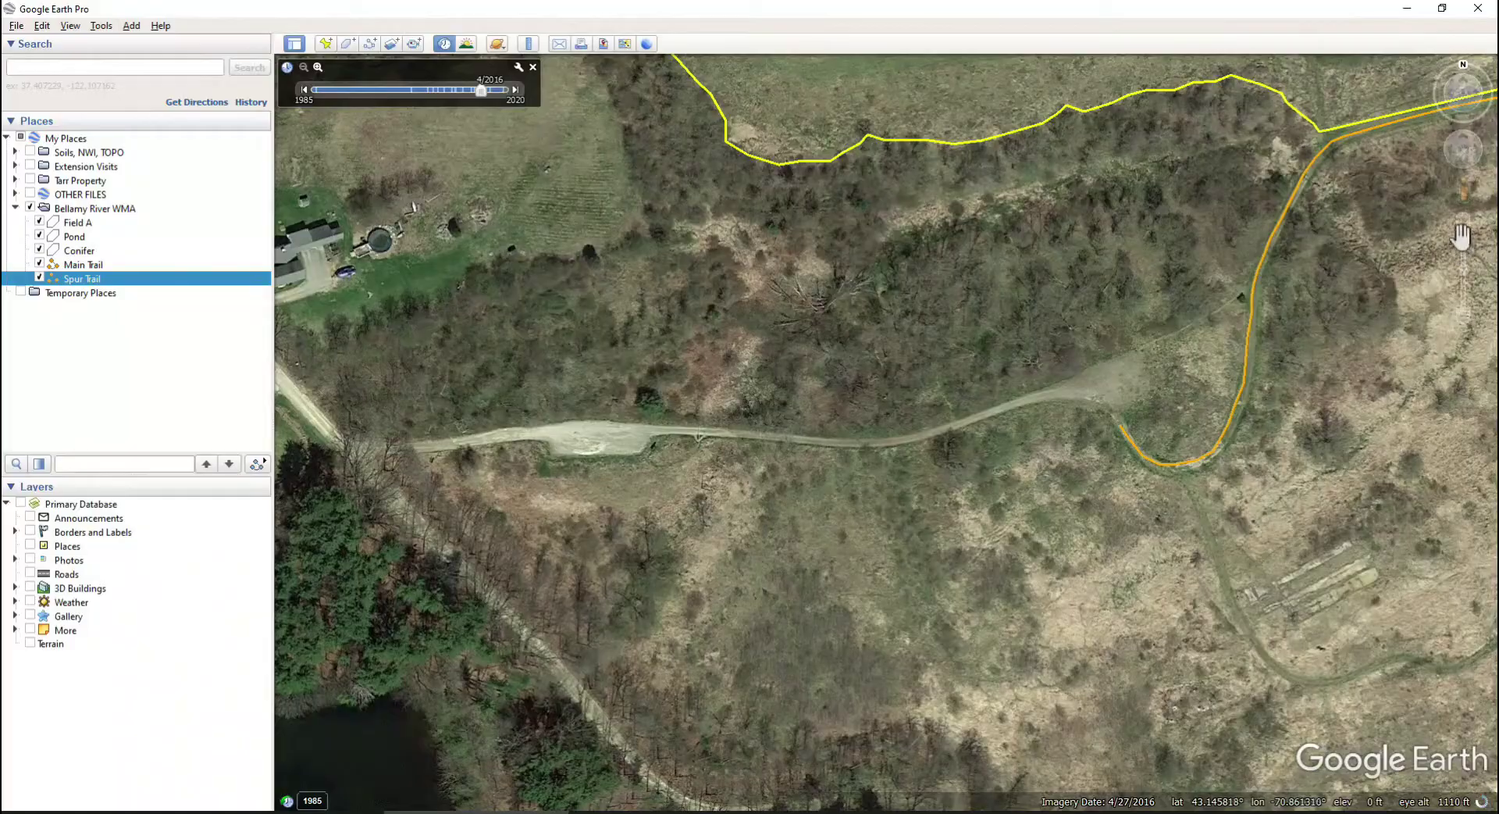
click(1463, 221)
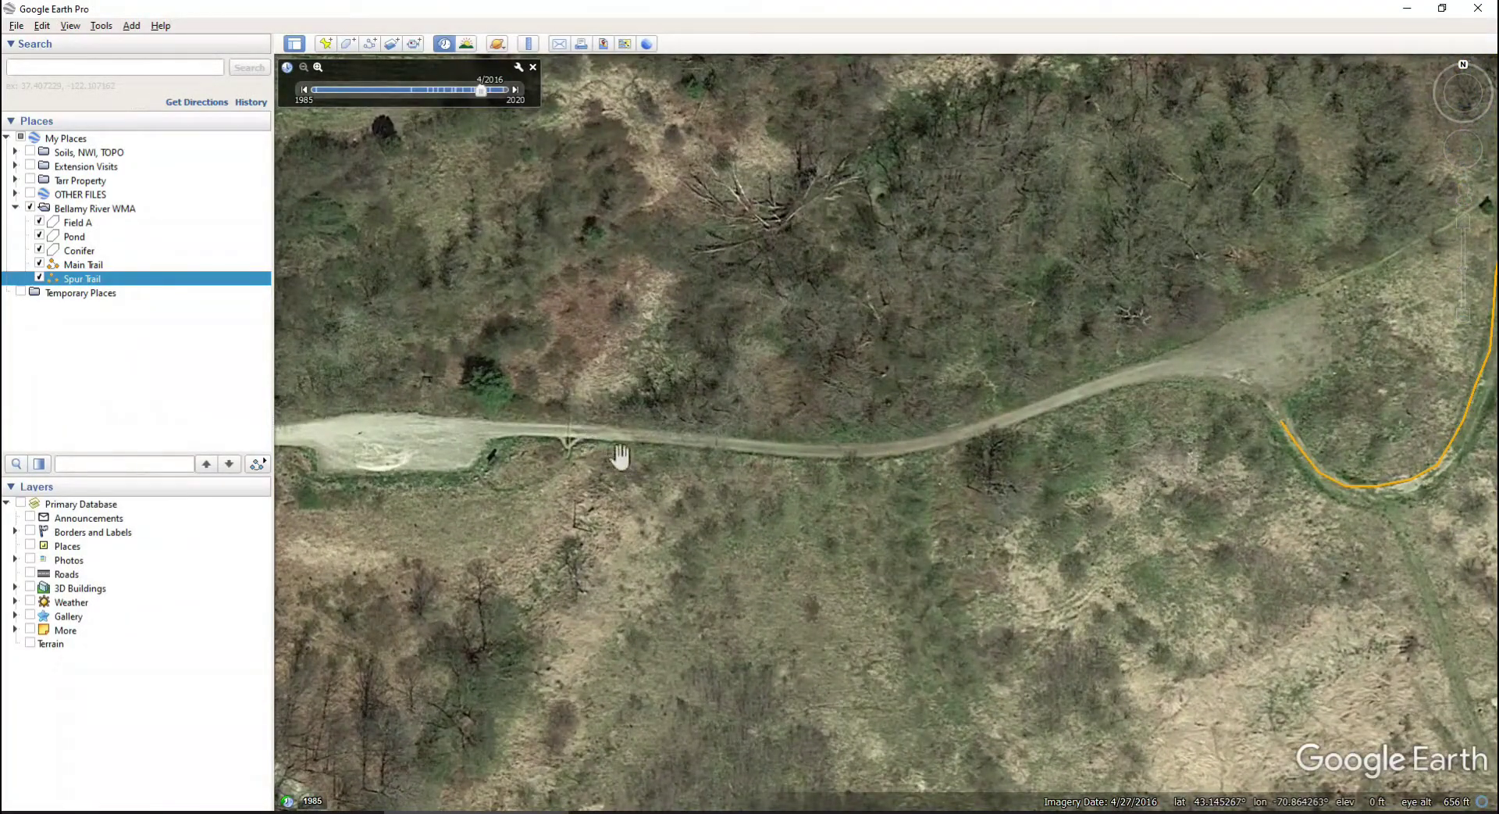
drag(1011, 503, 844, 512)
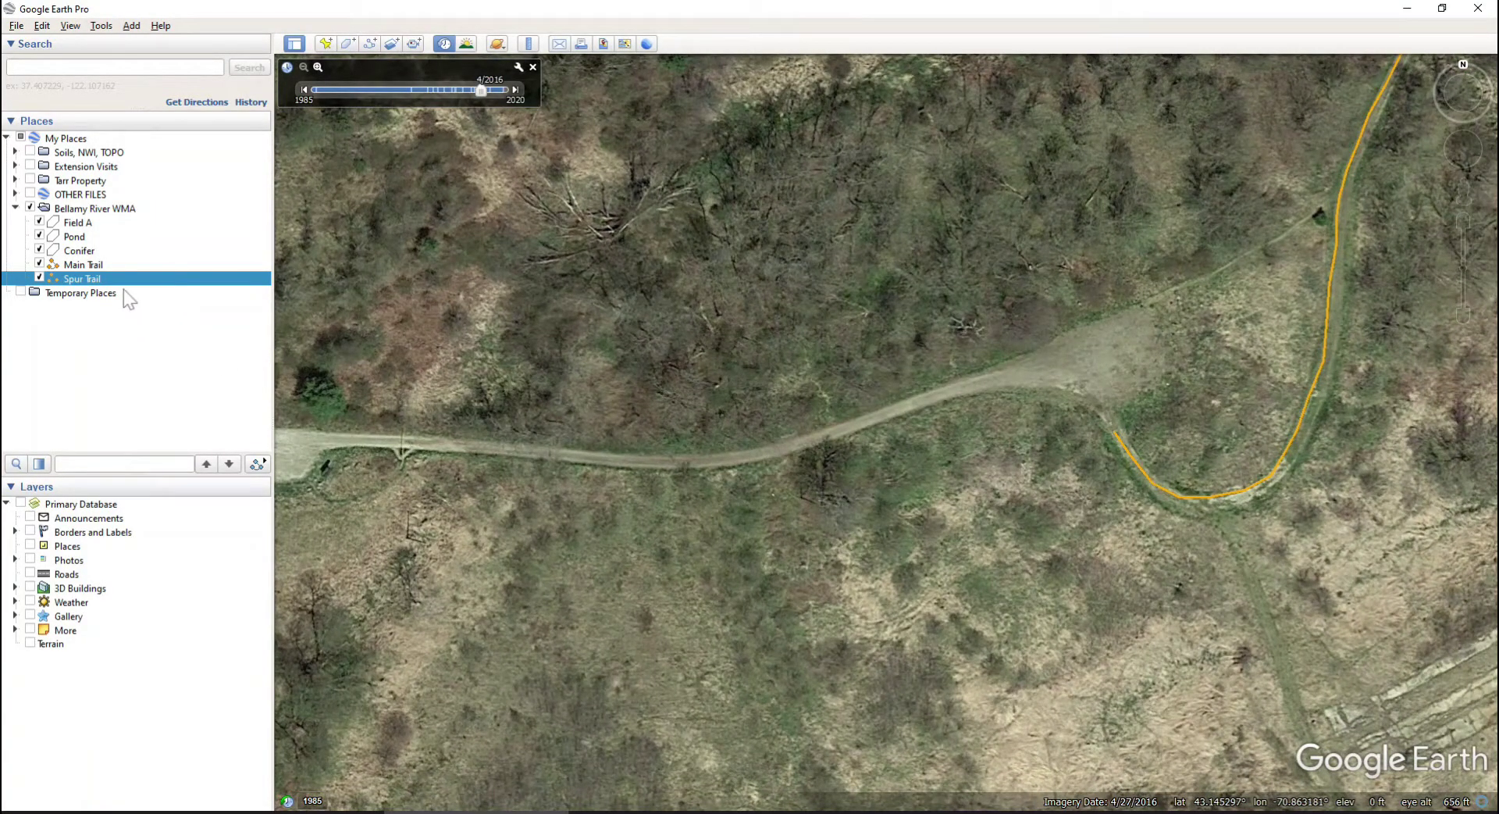
click(88, 266)
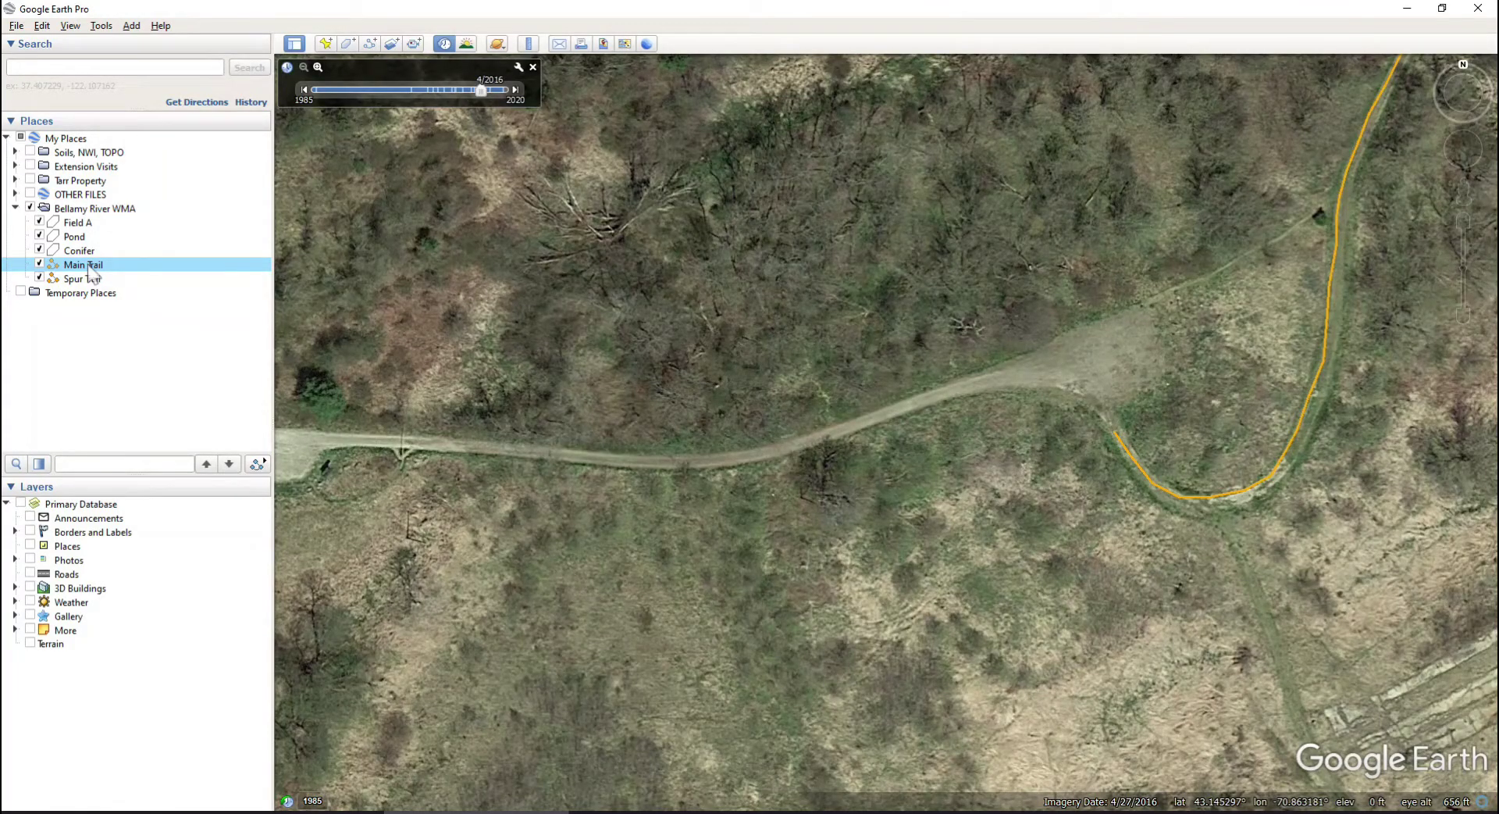
right_click(92, 273)
click(130, 443)
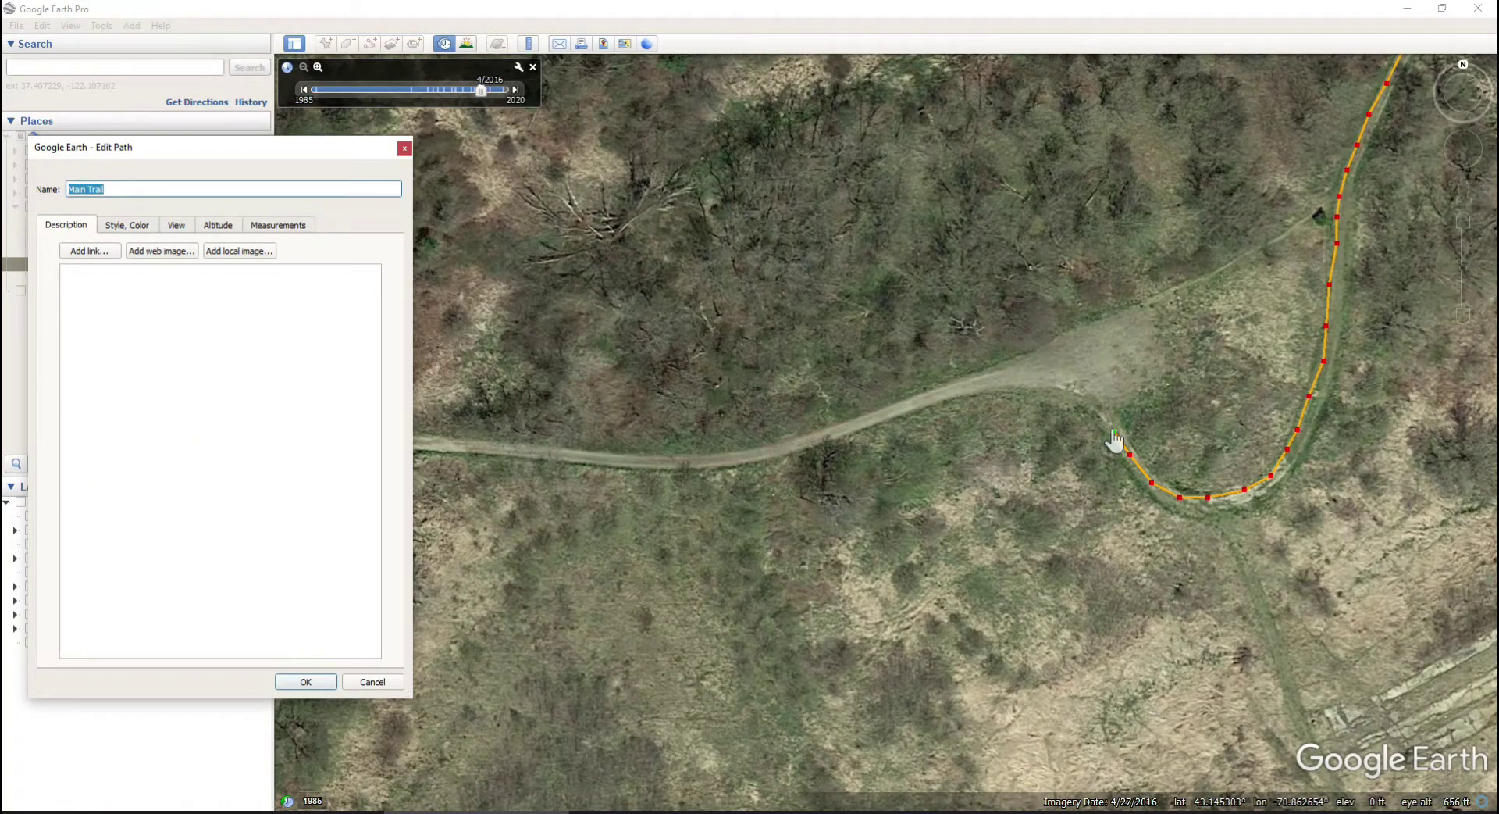
Extend the Main Trail path from its southern end point by point, past the gravel clearing and west onto the access road
click(1115, 434)
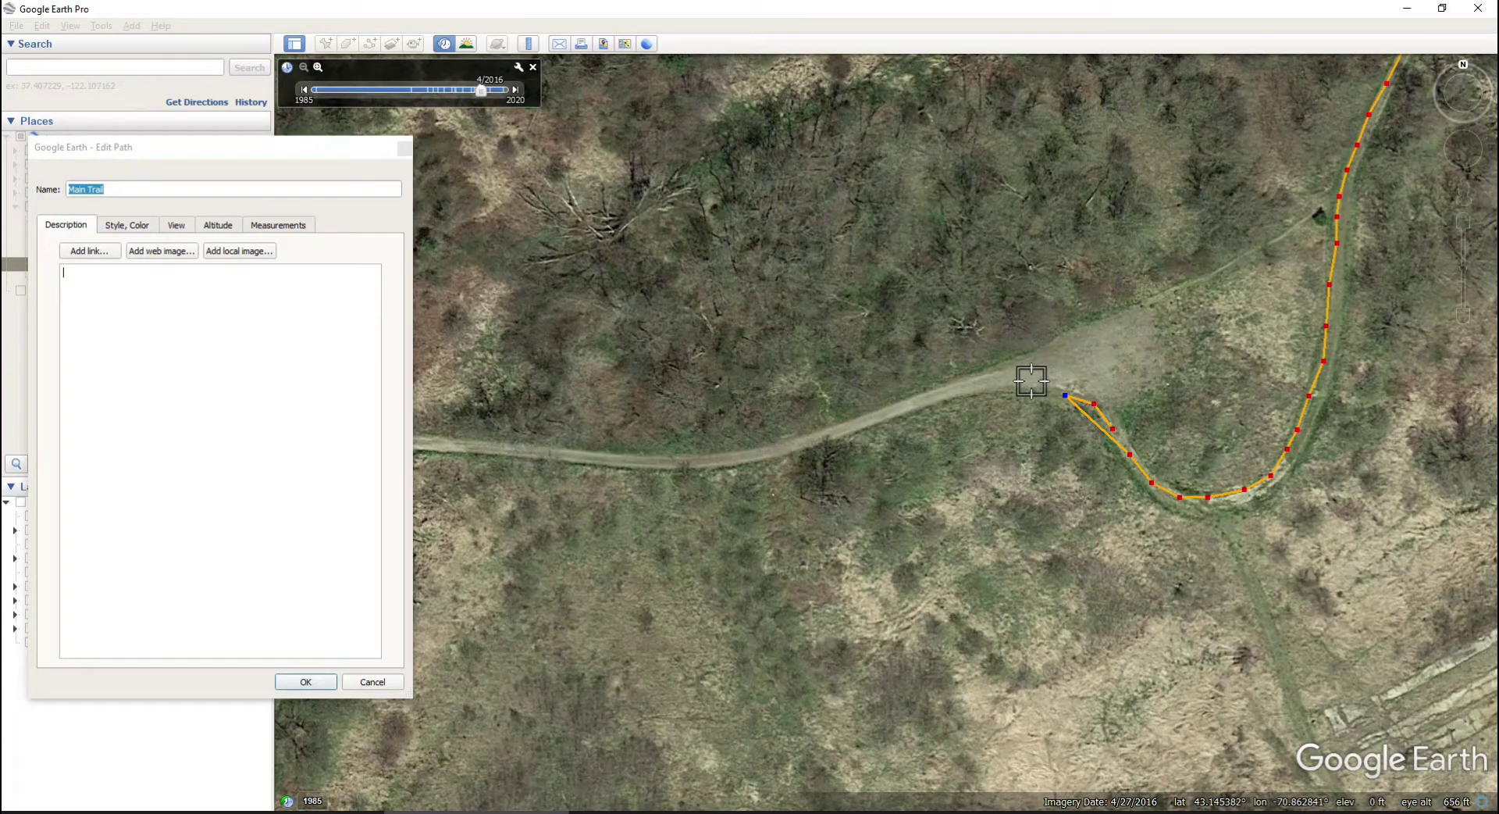
click(1031, 381)
click(1008, 381)
click(976, 385)
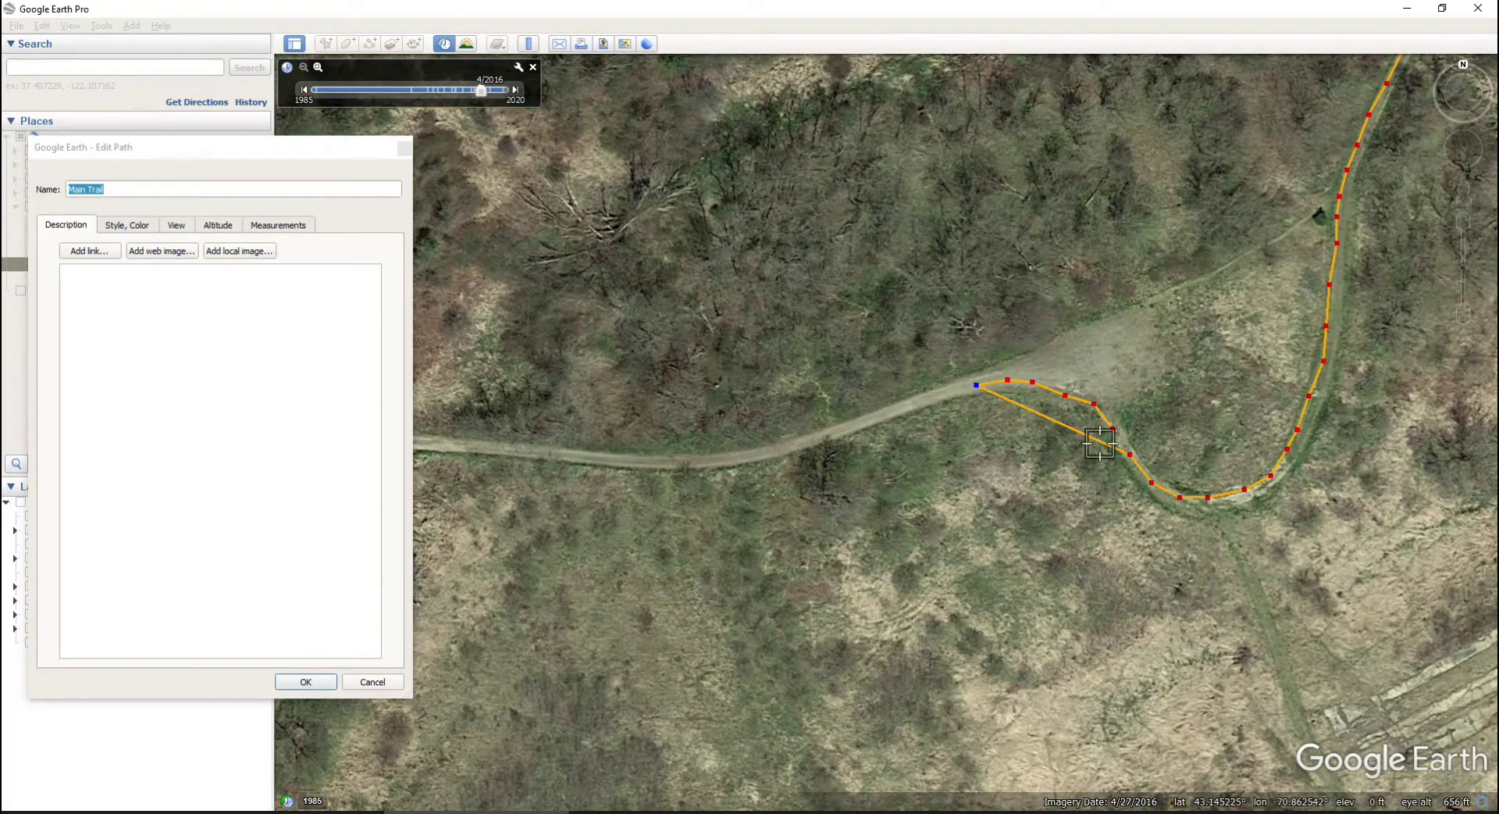
click(939, 396)
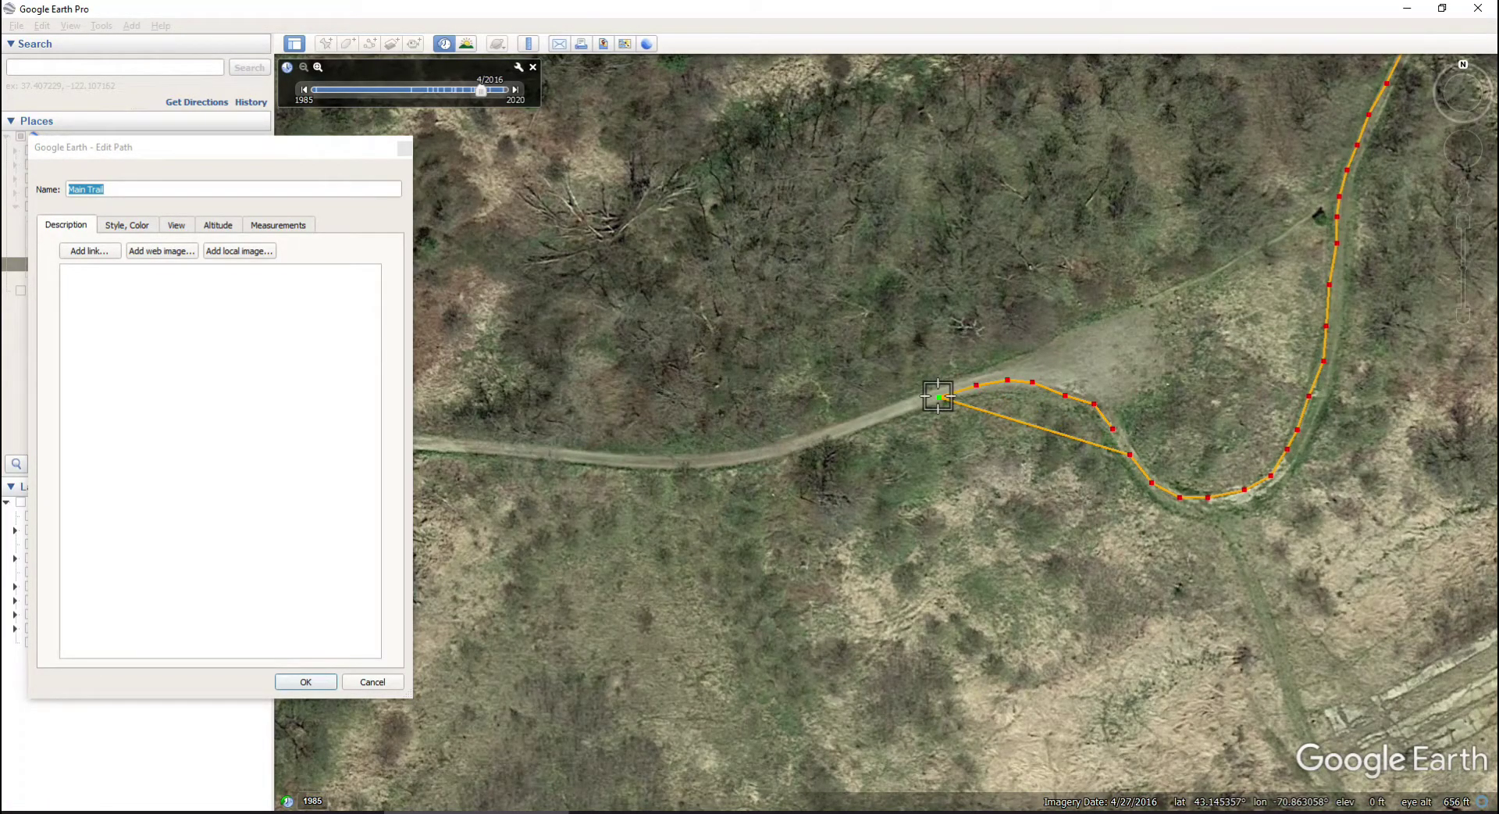
Remove the out-of-order points beside the gravel clearing and continue the Main Trail path west along the access road
right_click(976, 386)
click(910, 403)
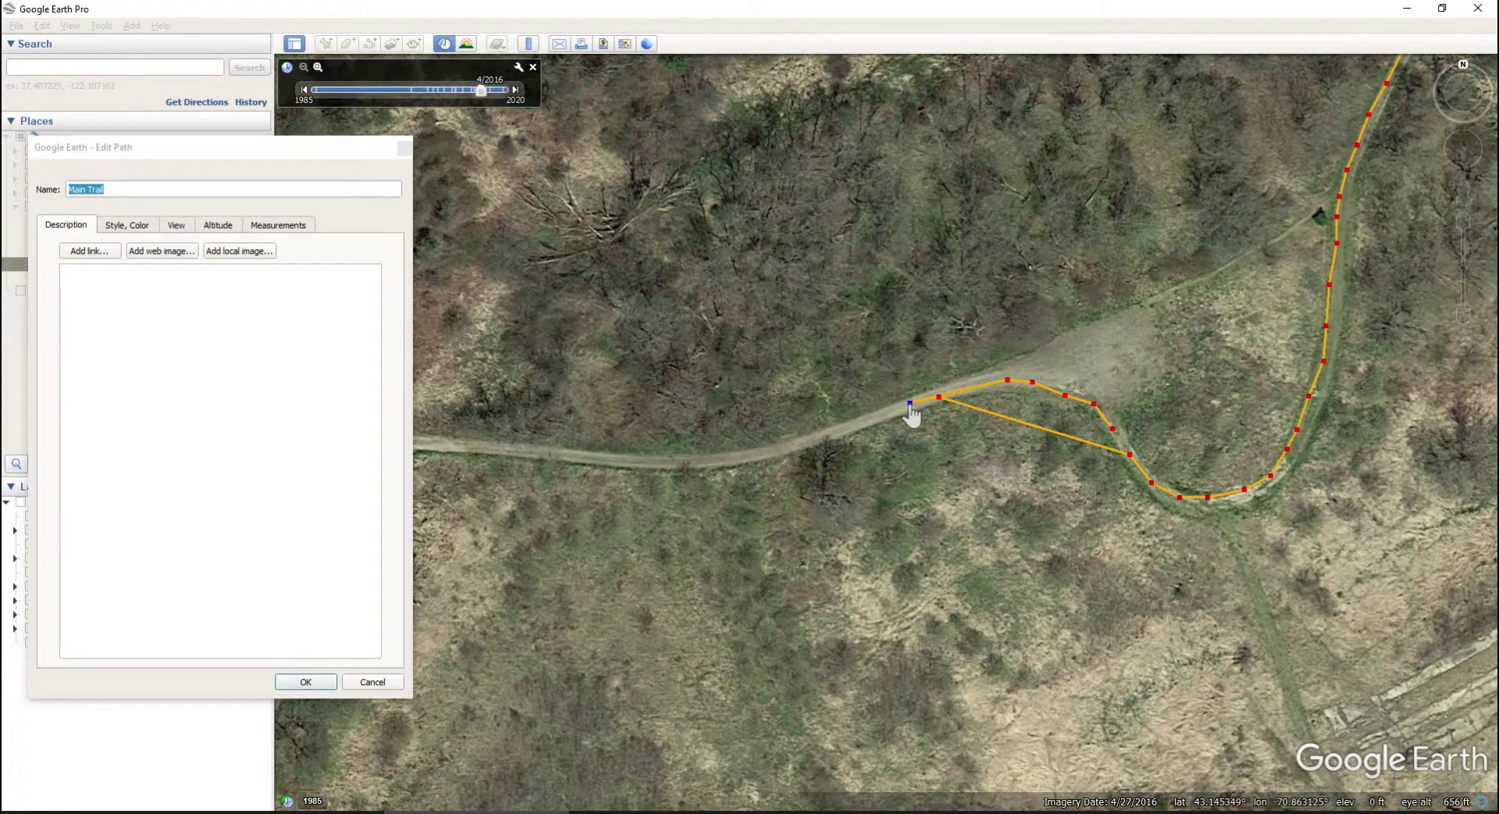
right_click(1007, 381)
click(849, 425)
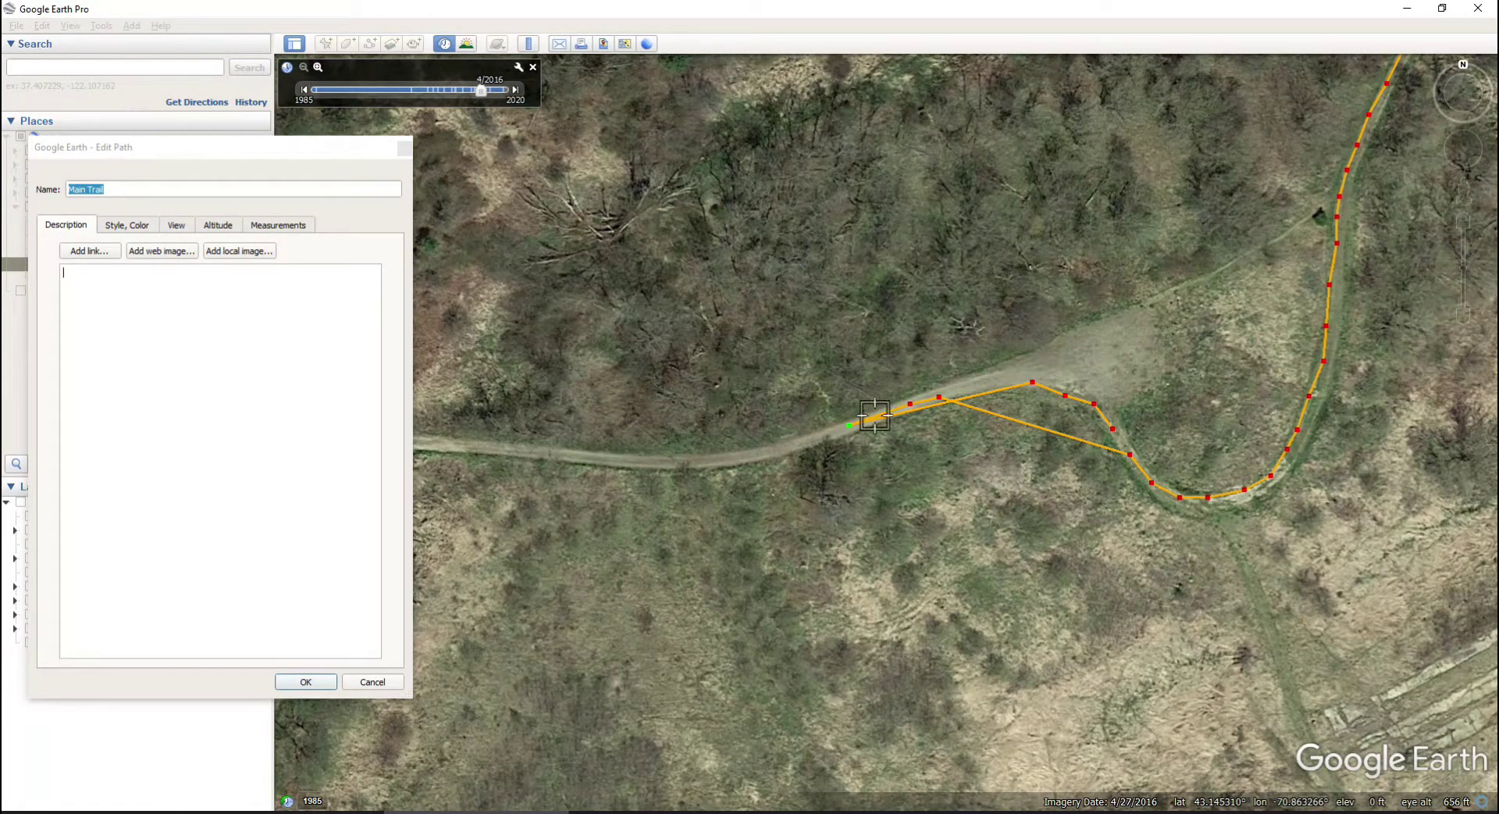
right_click(1032, 382)
click(758, 457)
click(718, 461)
click(656, 464)
click(449, 445)
Adjust the Main Trail points around the bend by the gravel clearing so the path follows the road's curve
click(1101, 401)
drag(910, 404, 982, 382)
drag(1101, 401, 1038, 381)
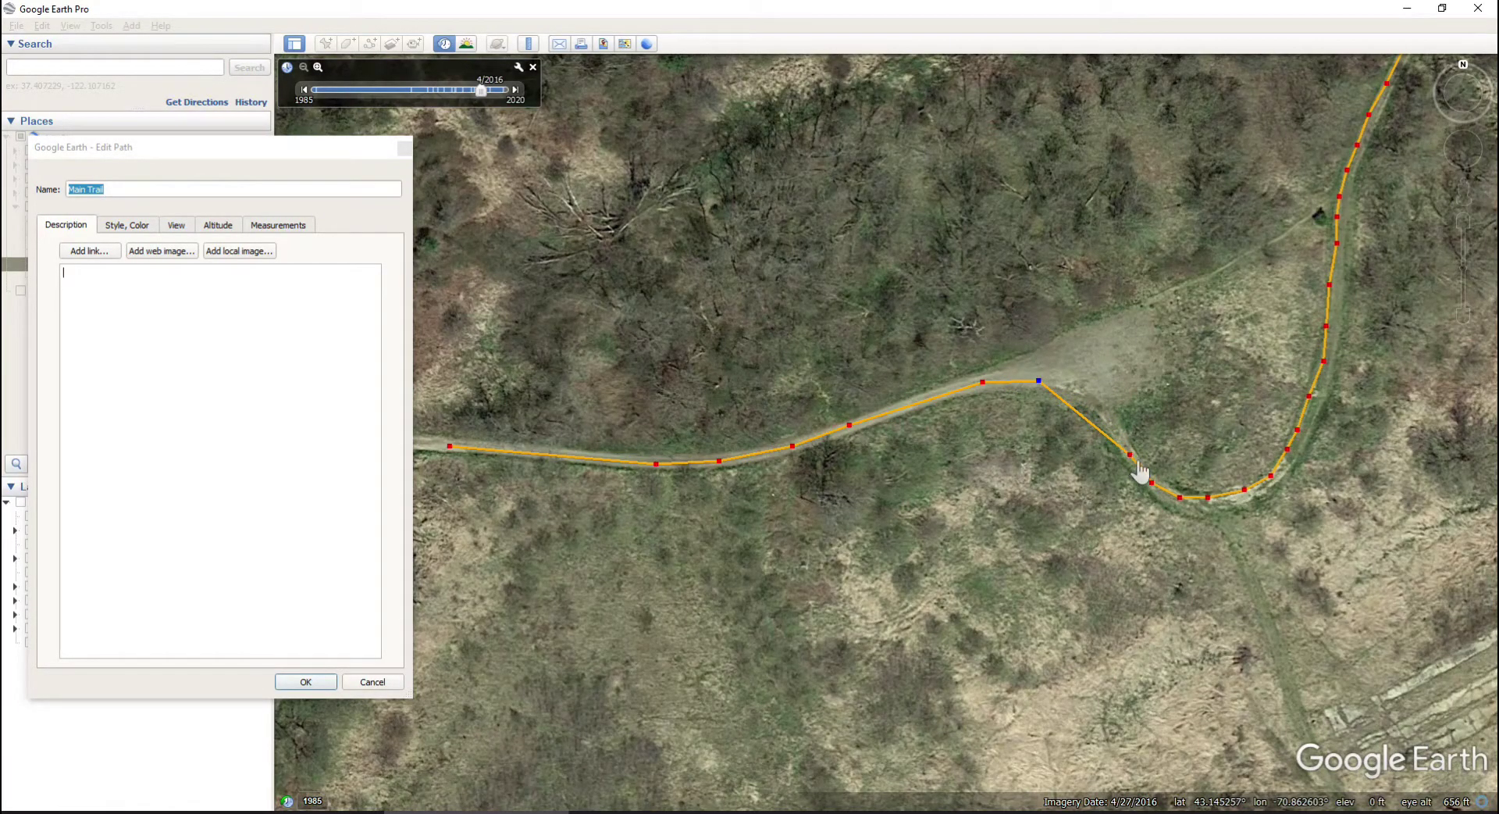
click(1092, 396)
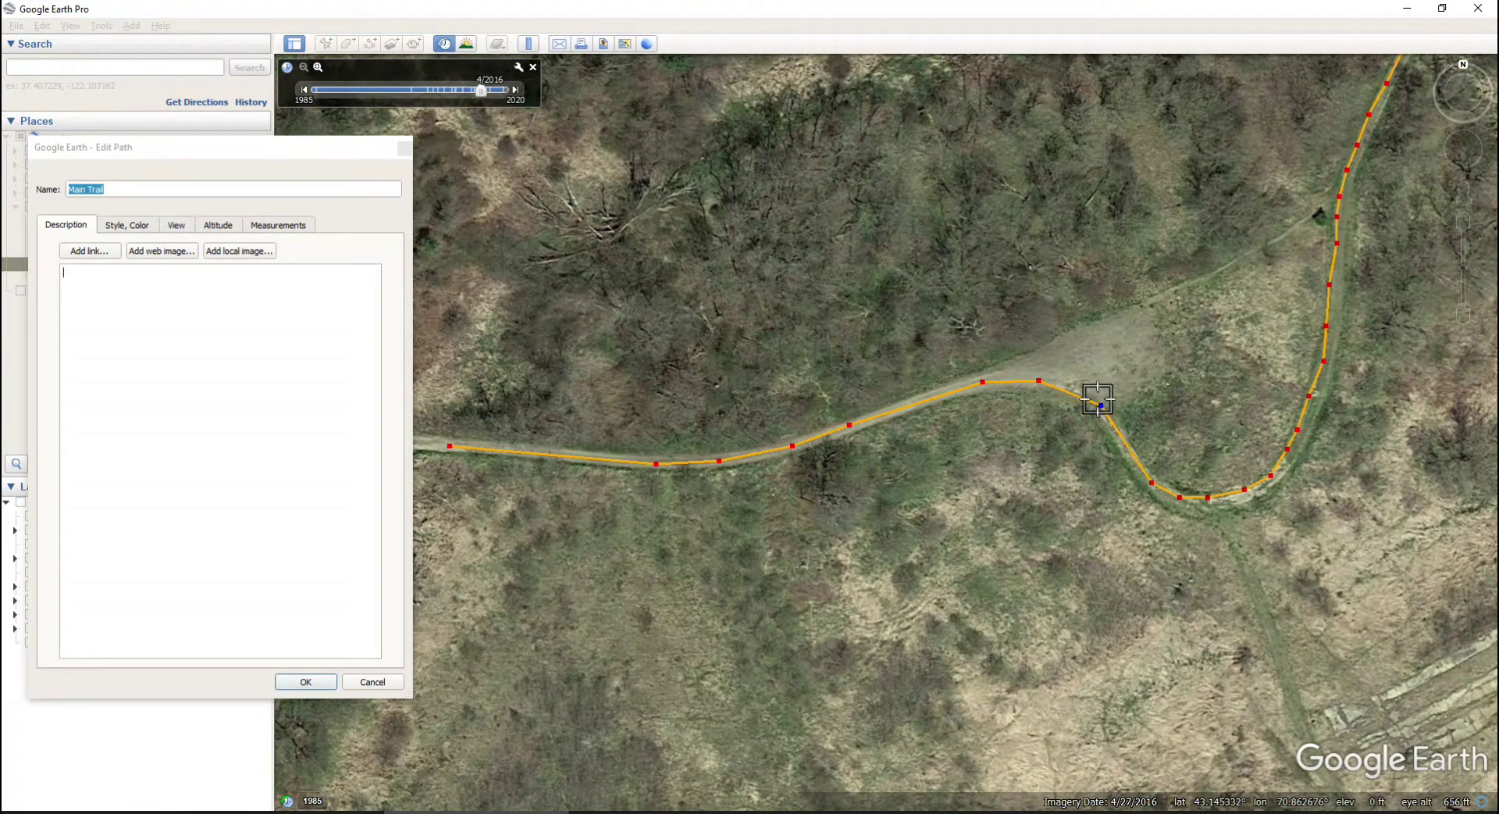
drag(1092, 397, 1084, 388)
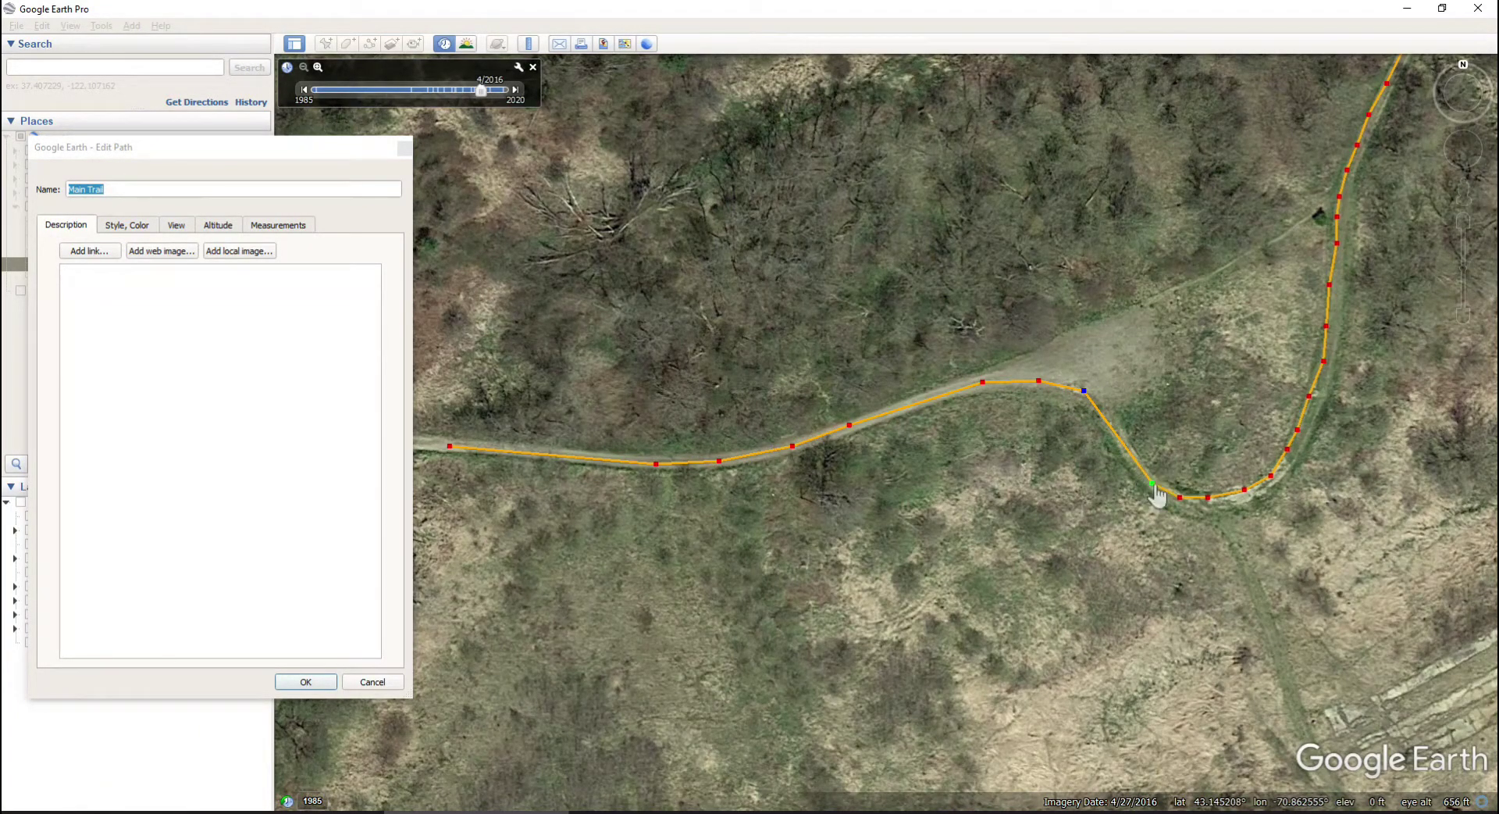
click(1117, 433)
Extend the Main Trail's western end to the eastern edge of the gravel parking area and save the path
drag(501, 442, 750, 361)
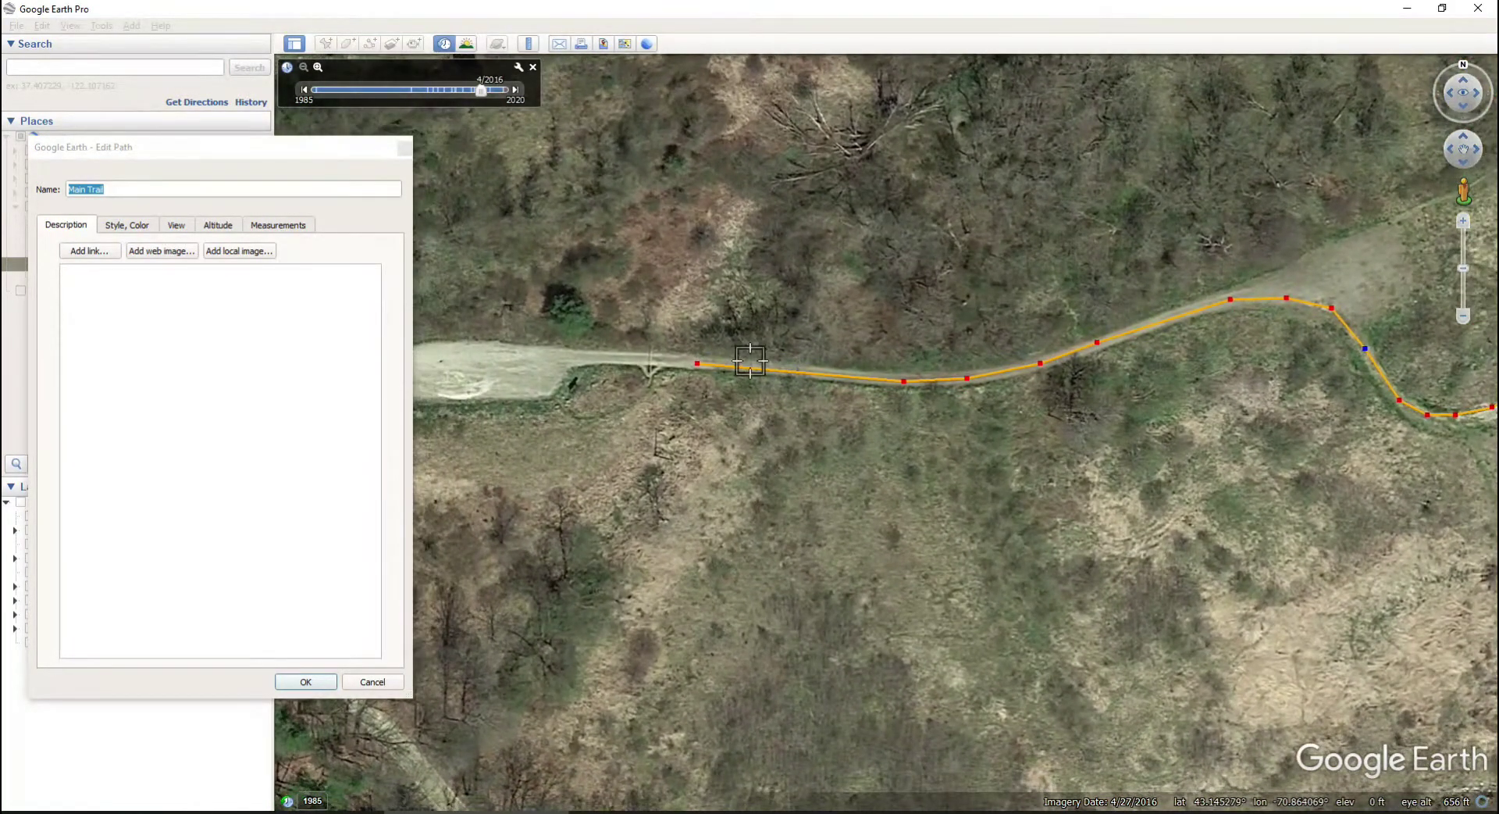
click(668, 358)
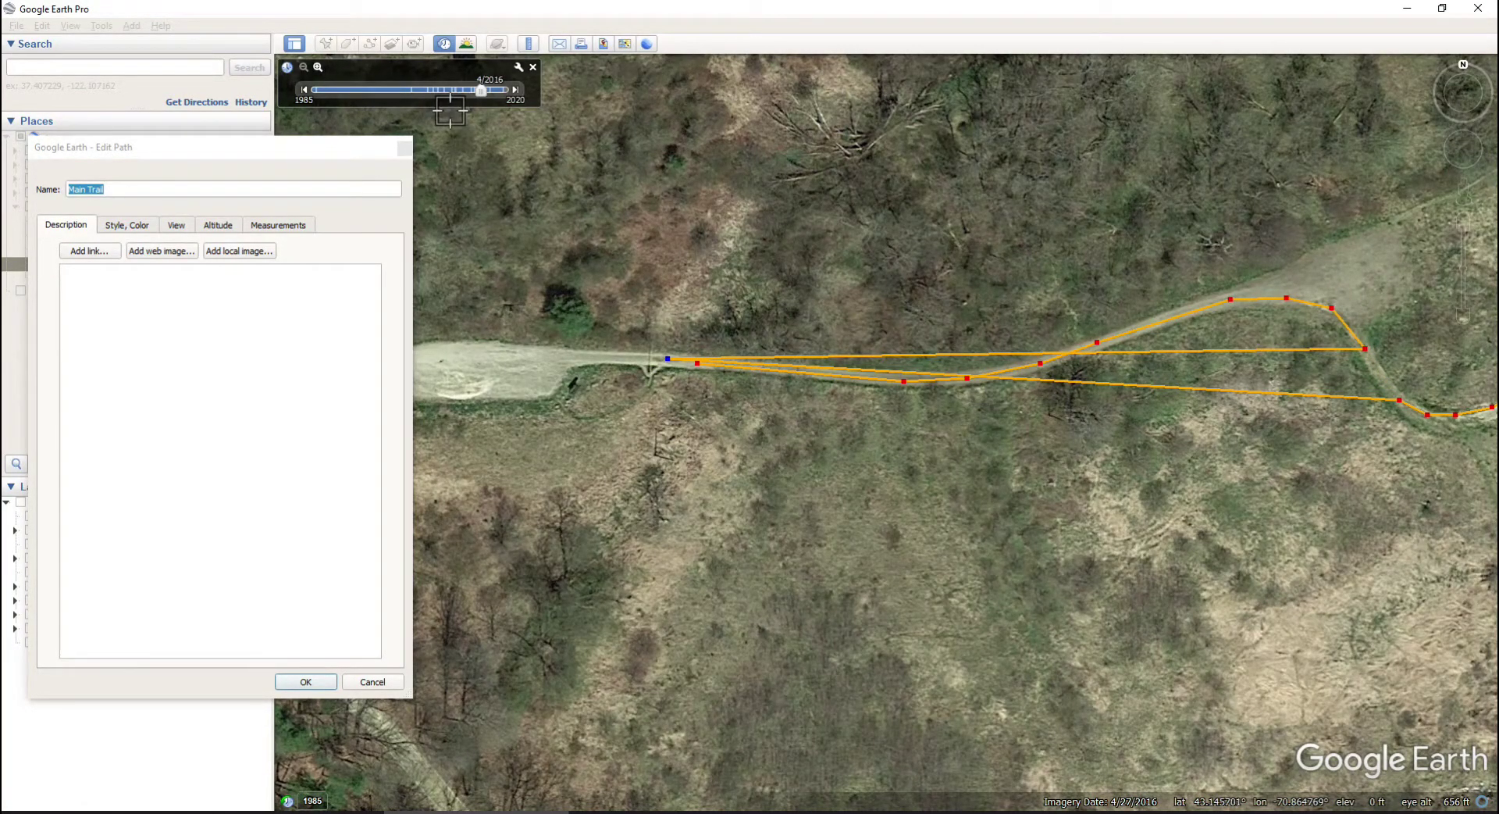
key(Delete)
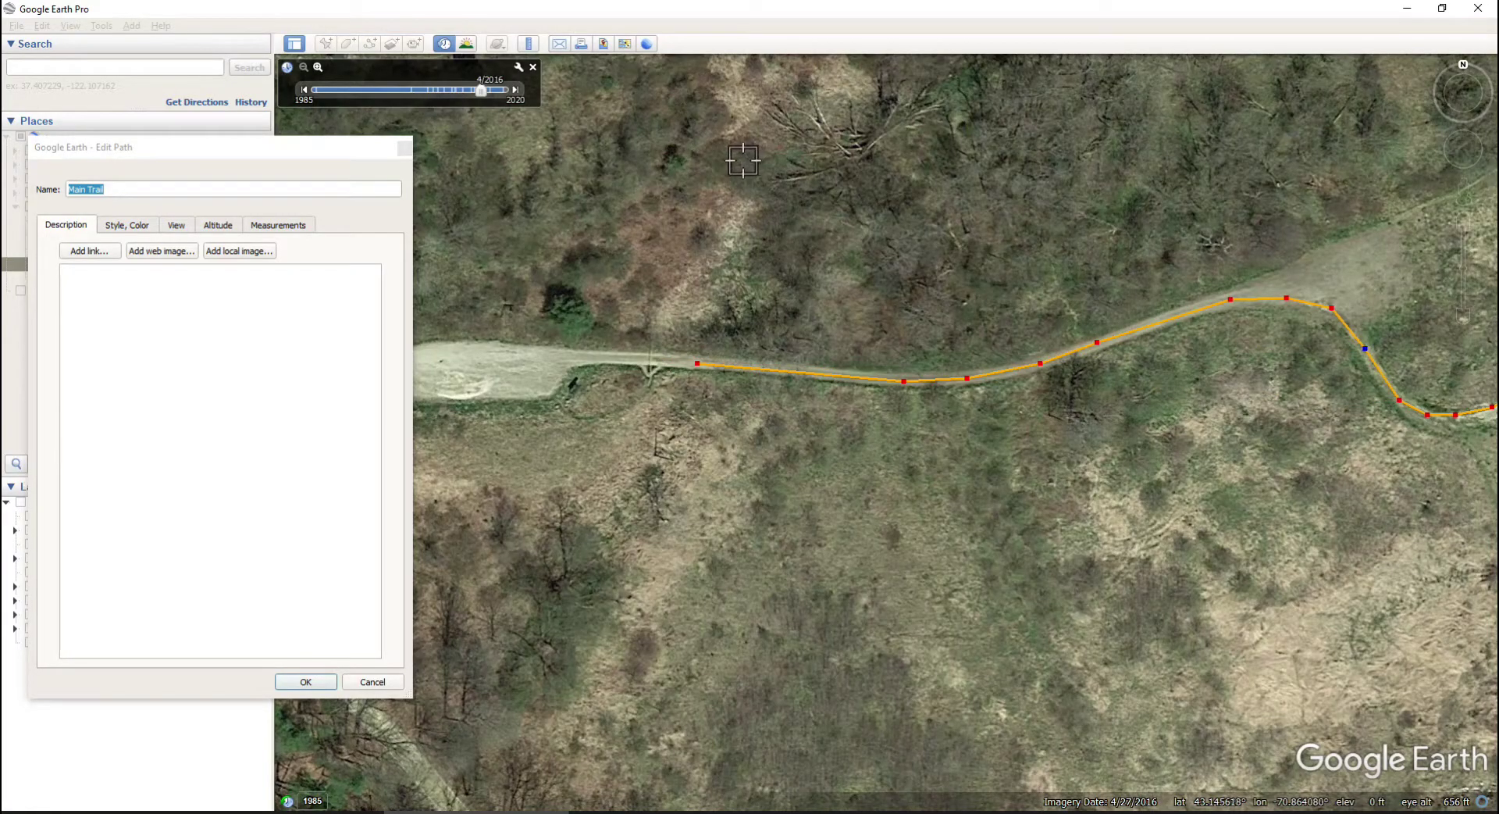
click(699, 364)
mouse_move(672, 366)
mouse_down()
mouse_move(651, 366)
mouse_move(715, 368)
mouse_move(661, 362)
mouse_up()
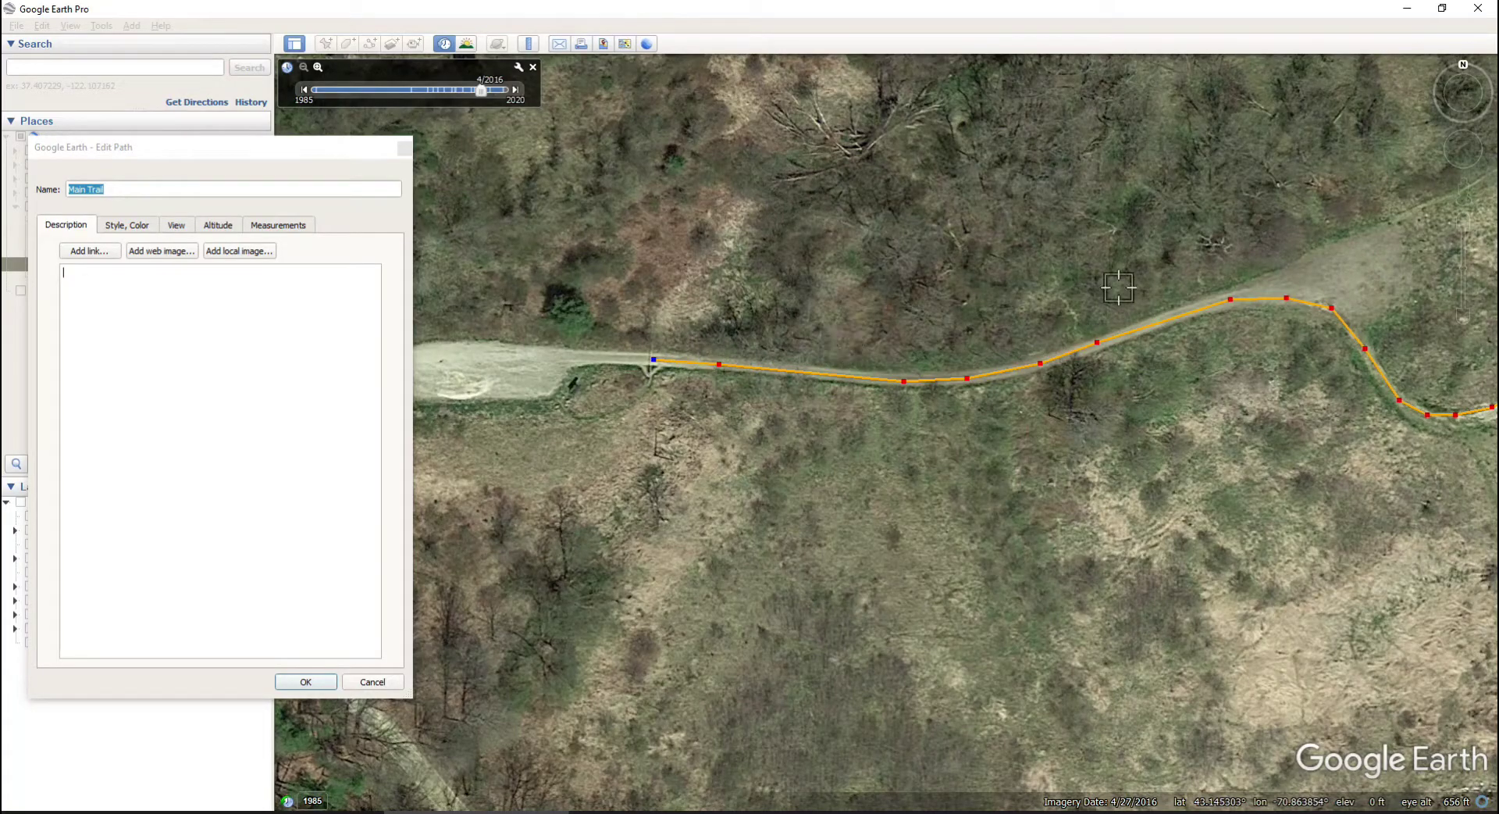
click(306, 683)
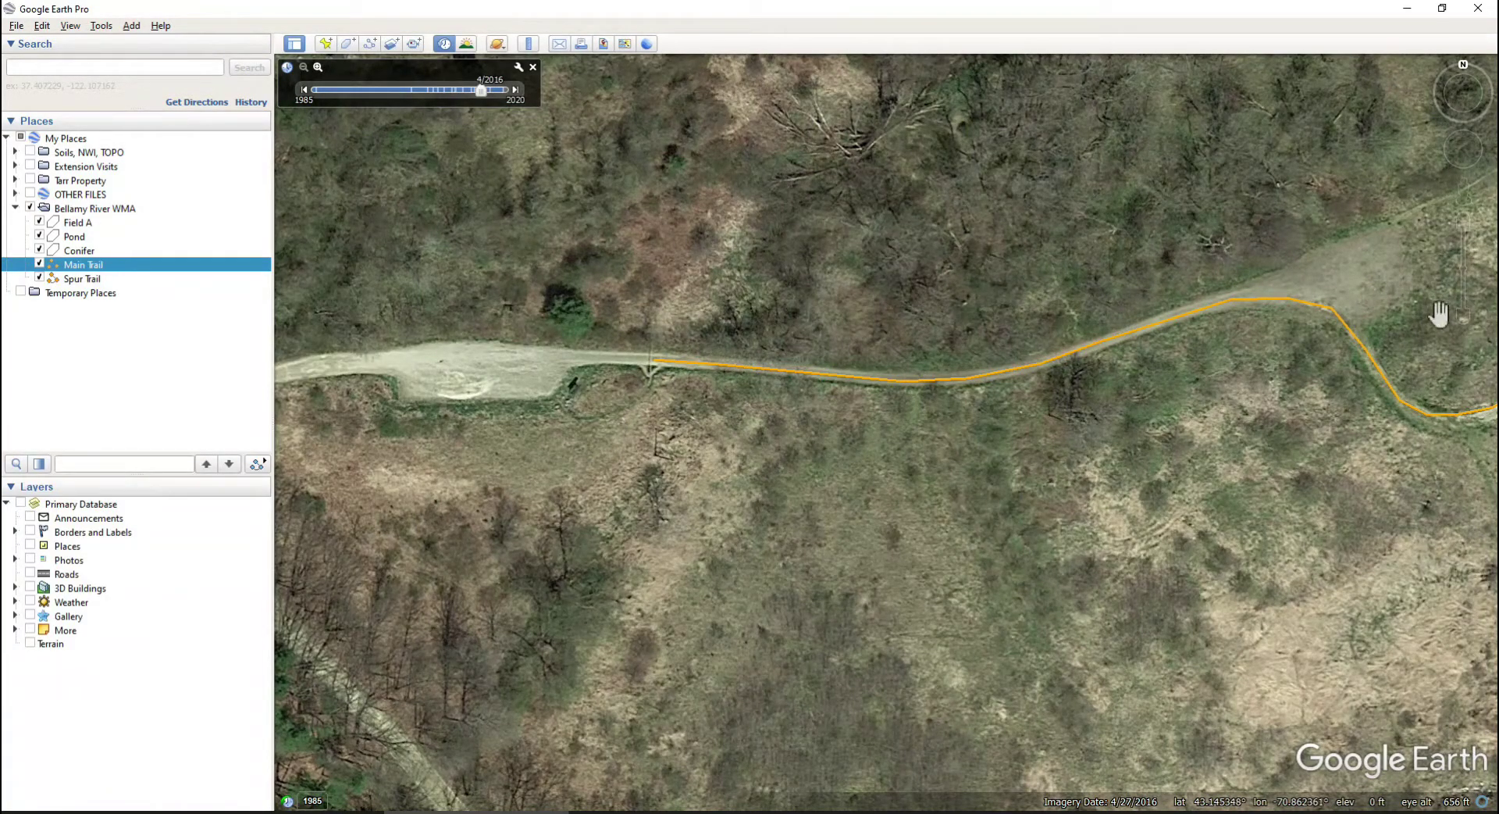
Start a new path named Driveway in the Bellamy River WMA folder, with the gravel parking area and road in view
click(1463, 316)
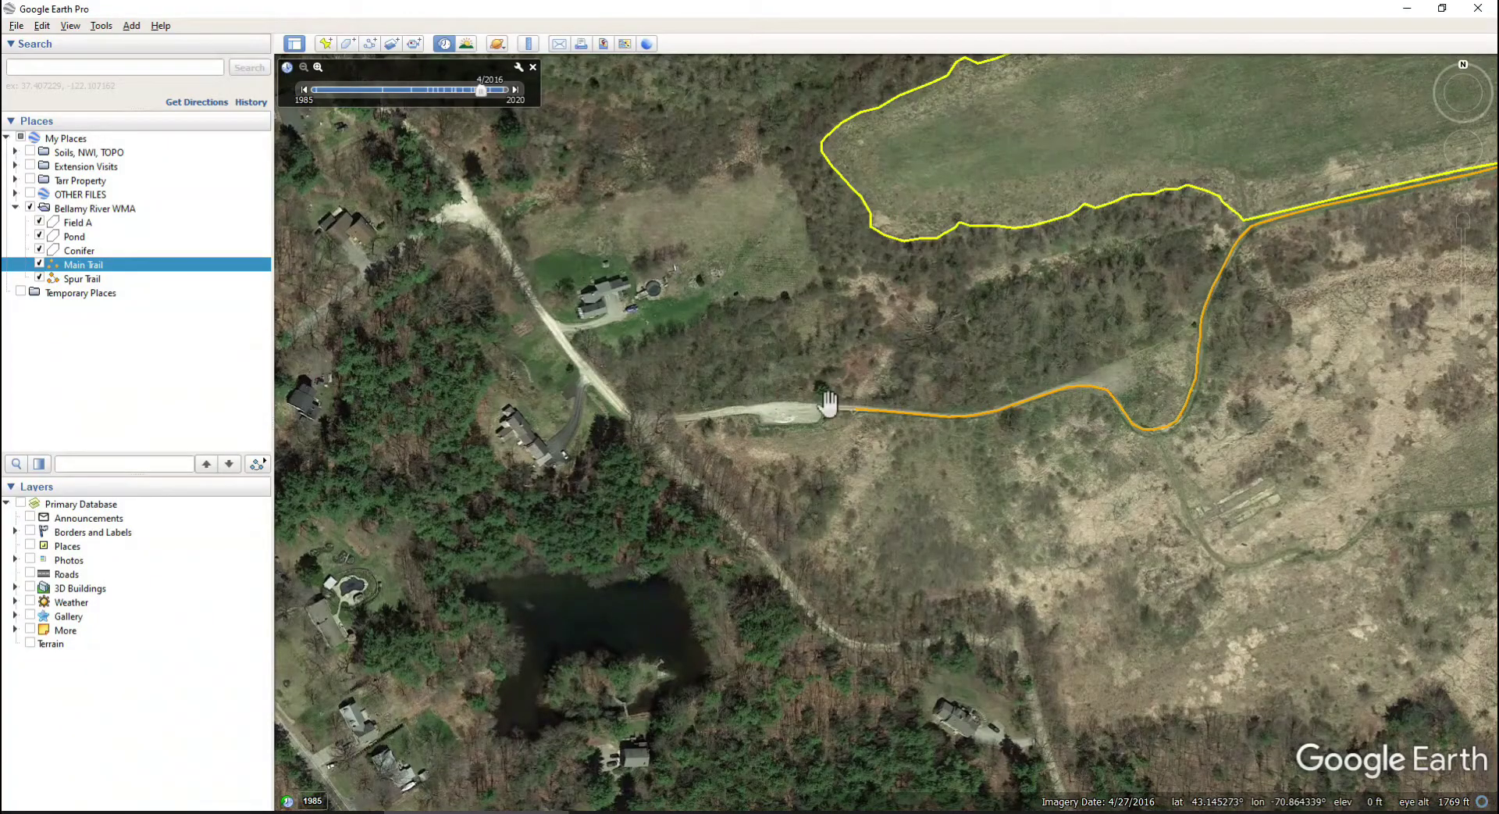
click(1464, 223)
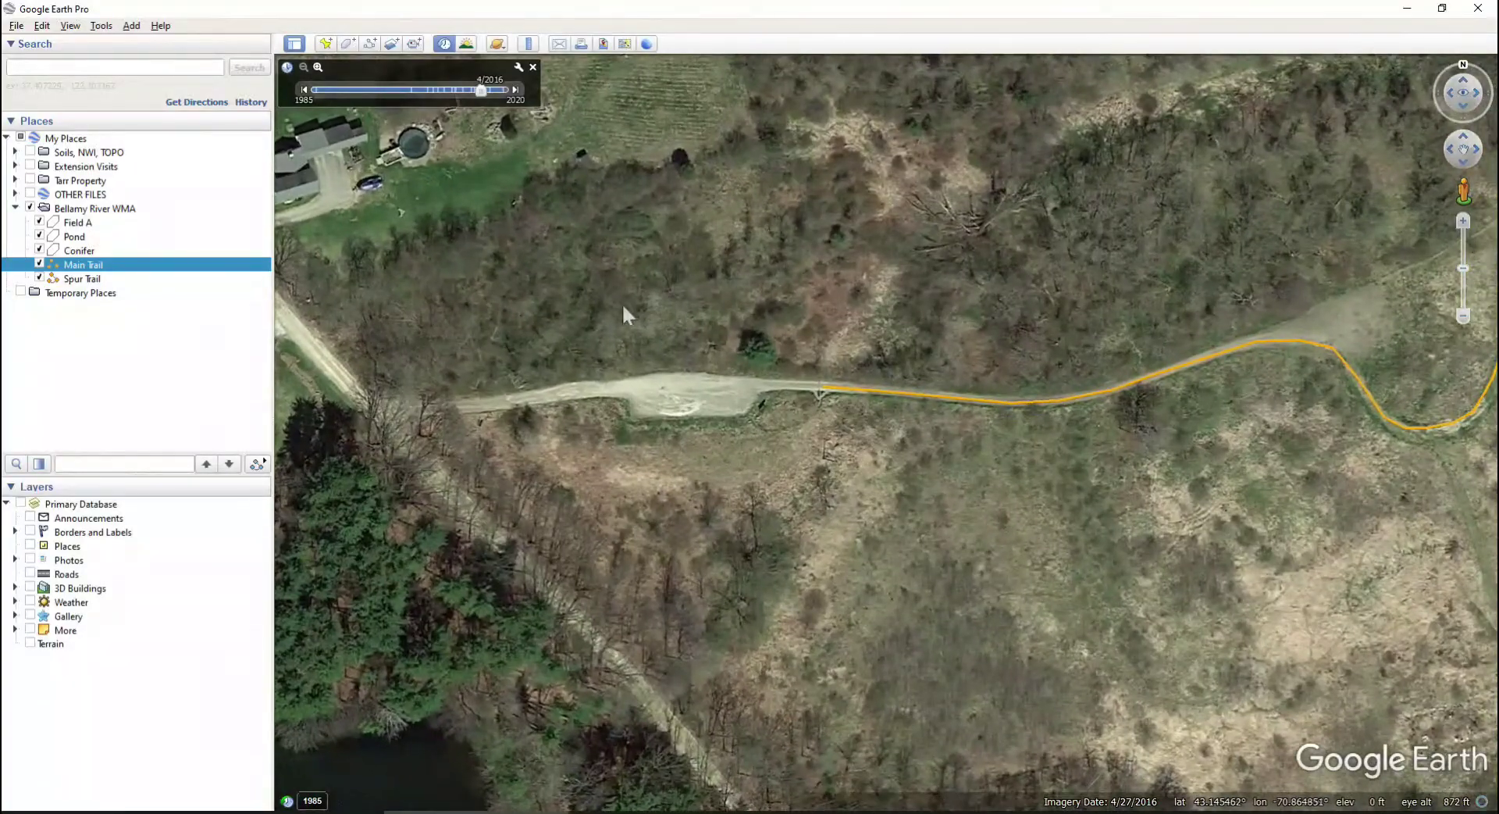
drag(622, 303, 768, 341)
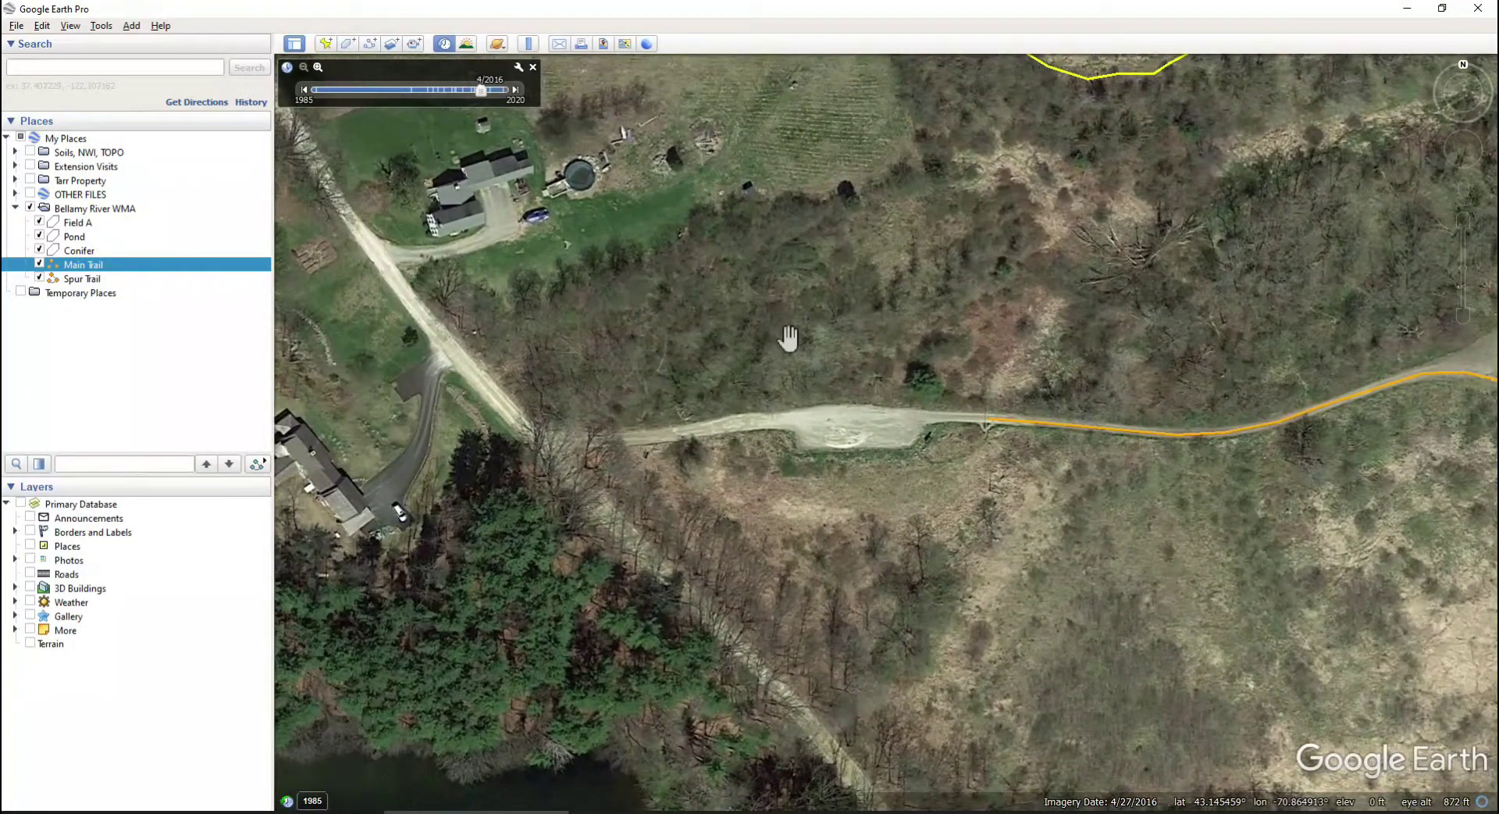
click(109, 209)
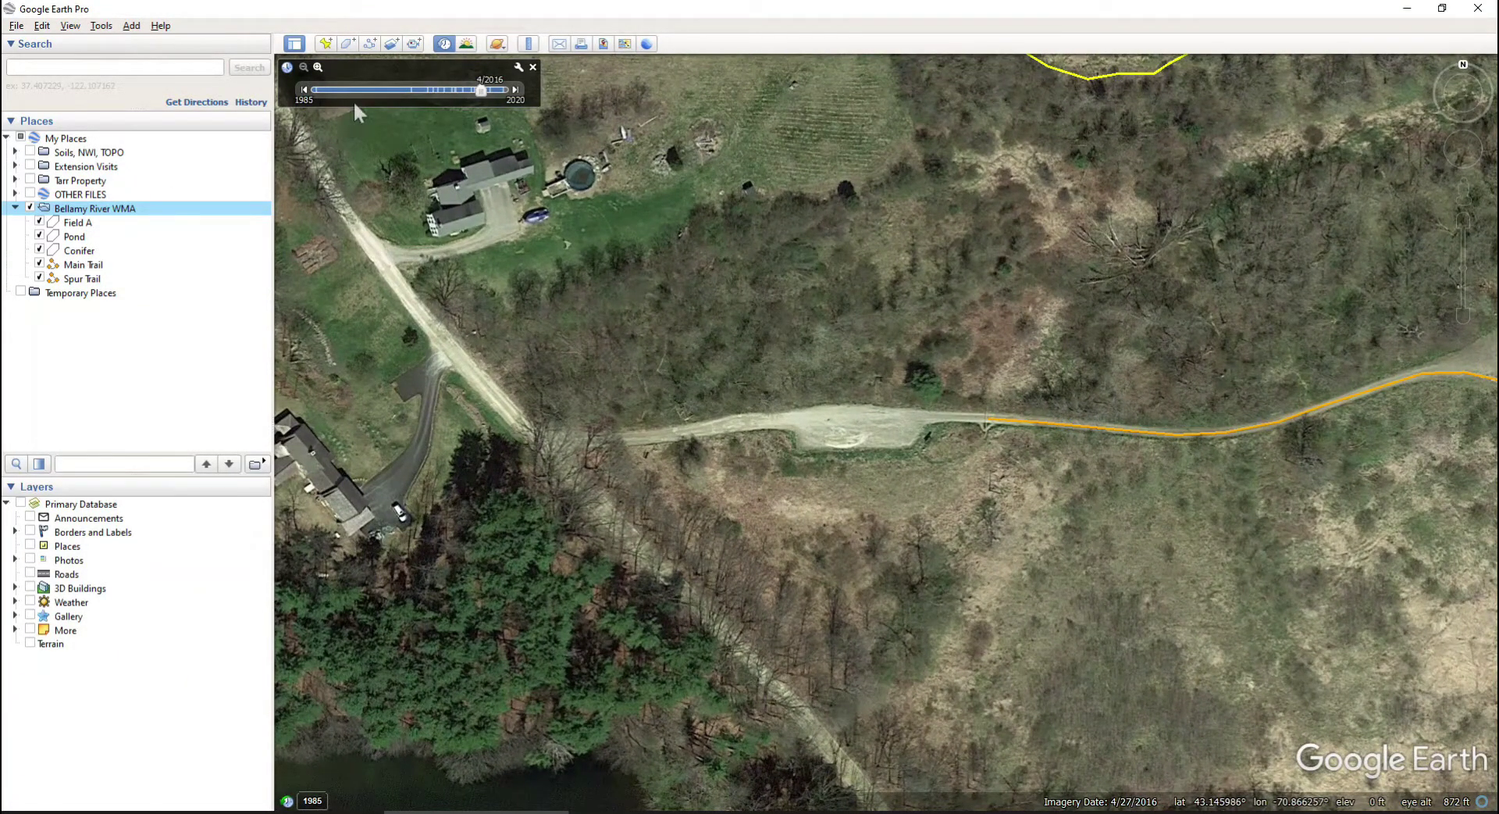
click(371, 44)
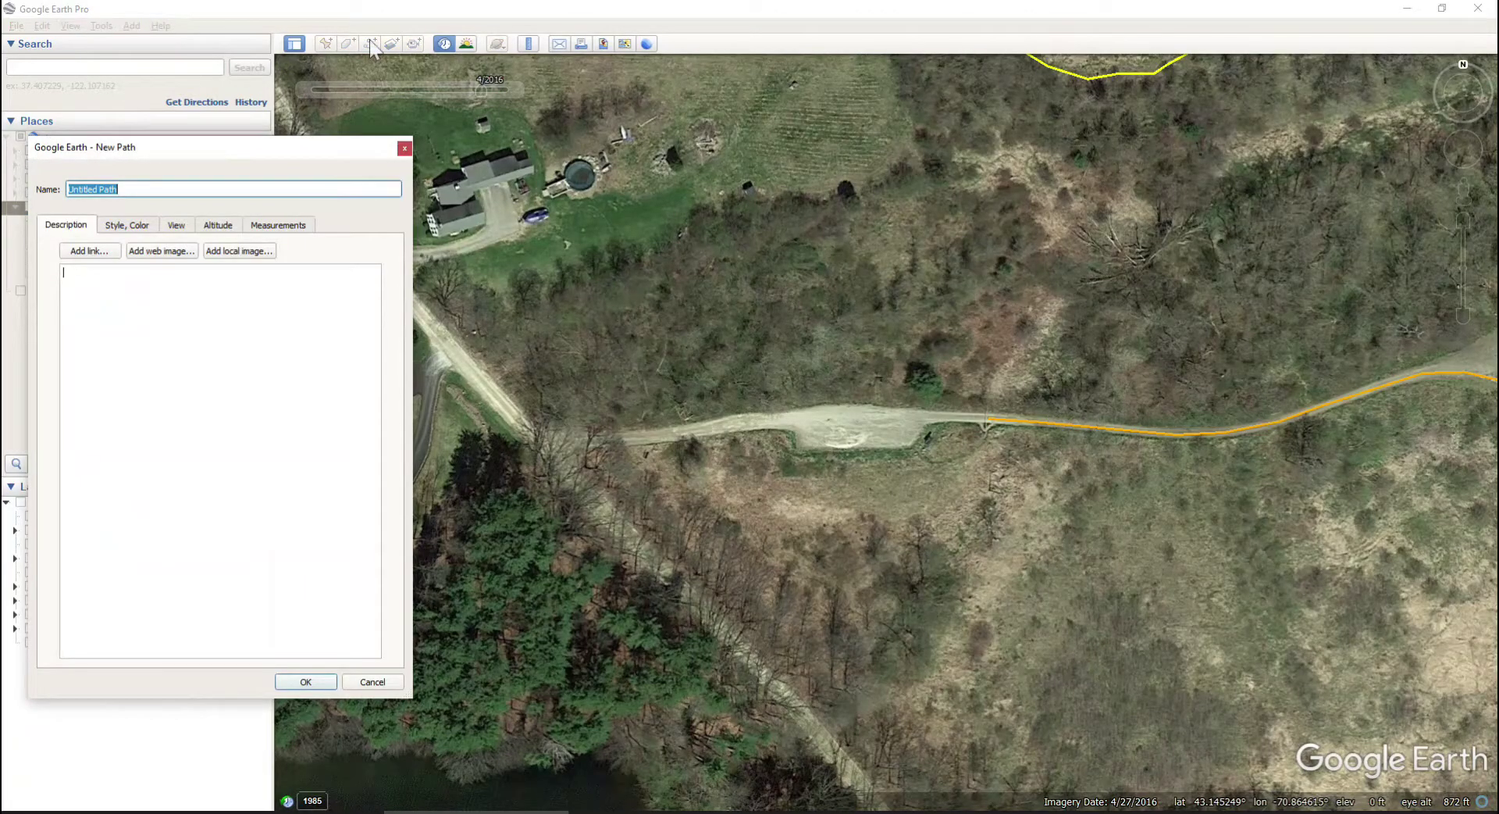
key(ctrl+a)
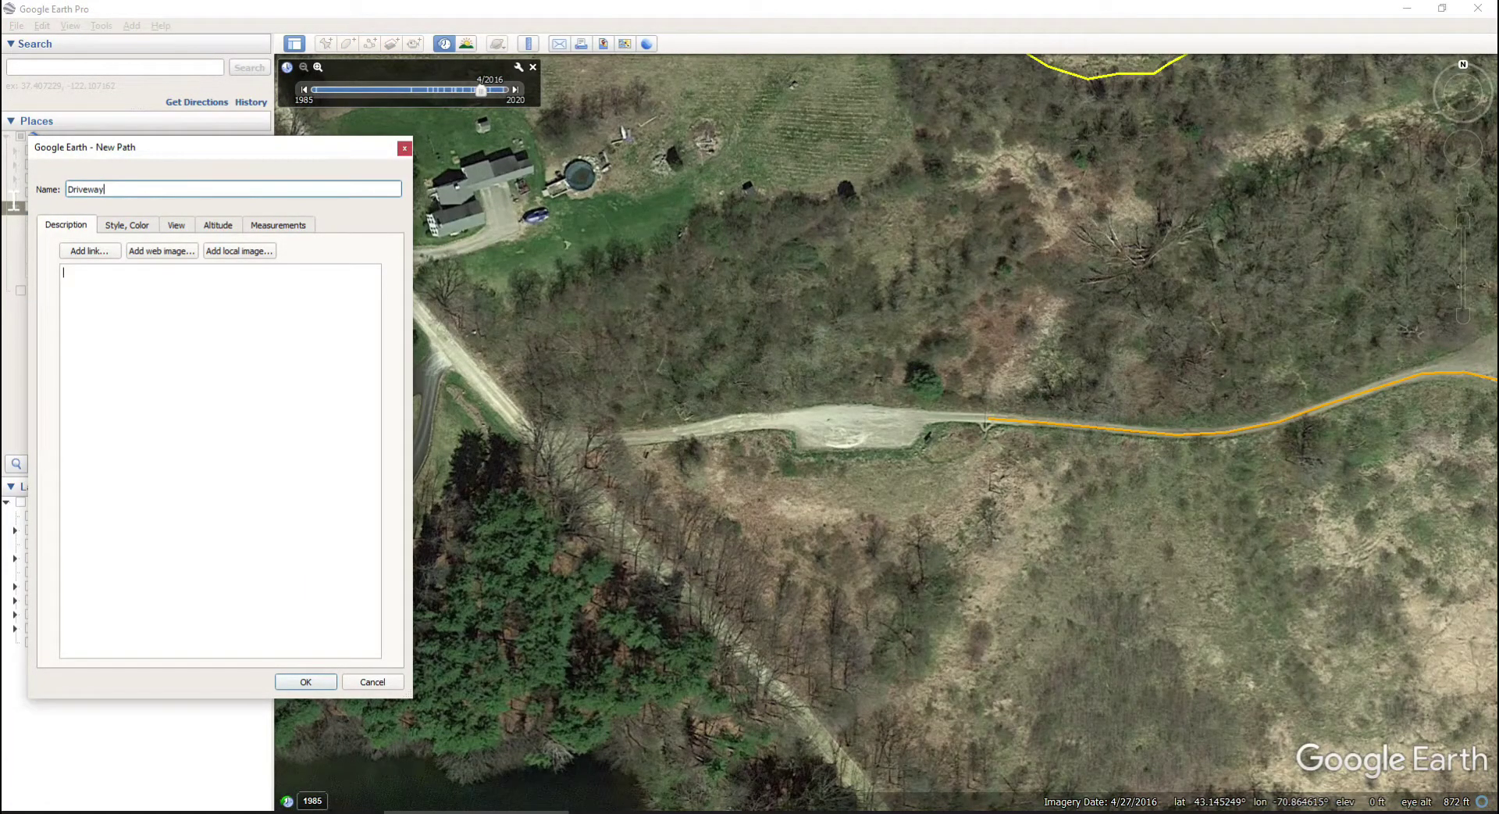
Set the Driveway path's line color to white (#ffffff) and its width to 5
click(144, 225)
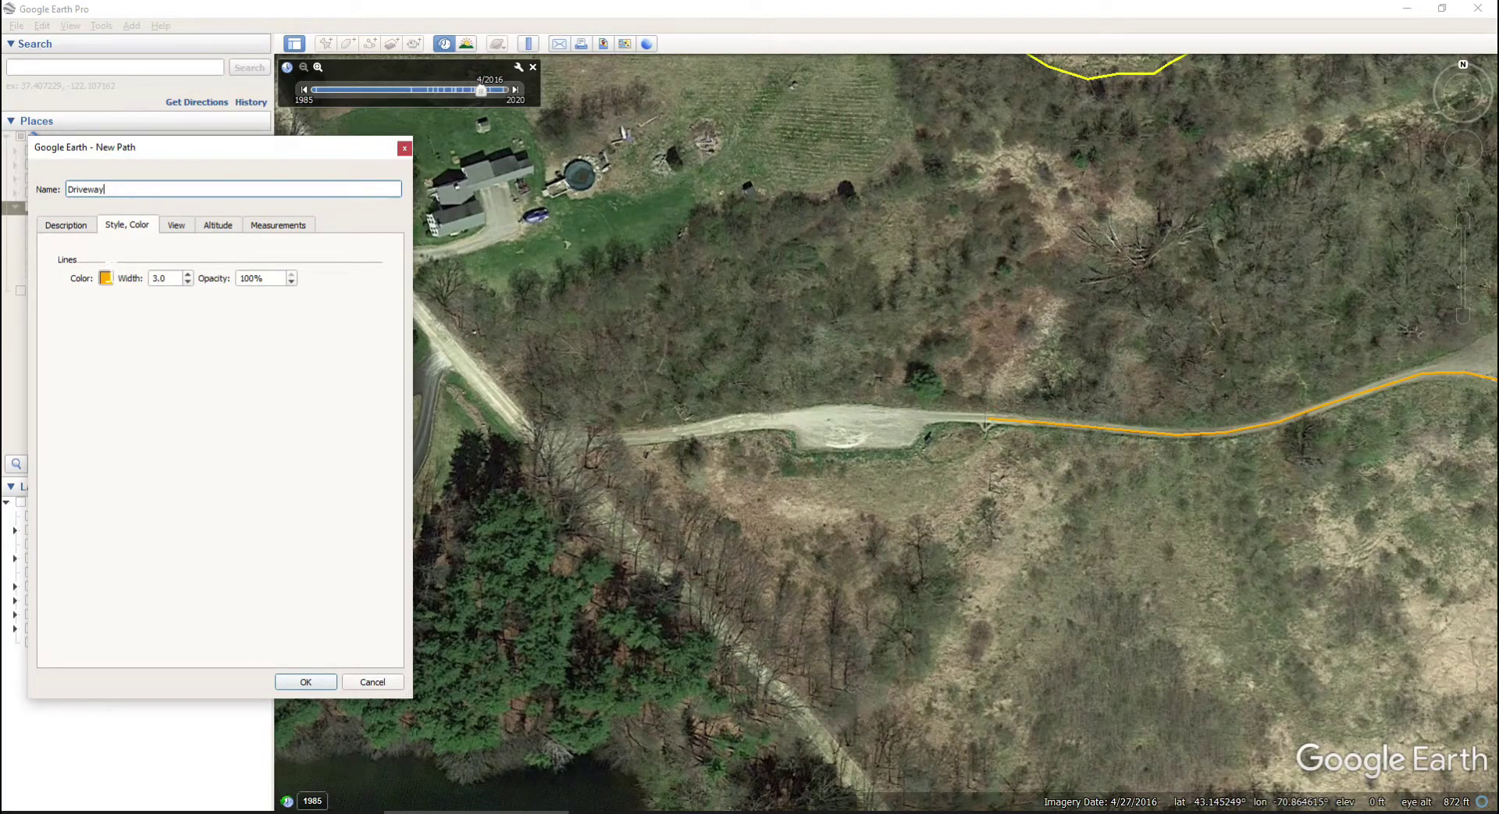
click(106, 278)
click(189, 388)
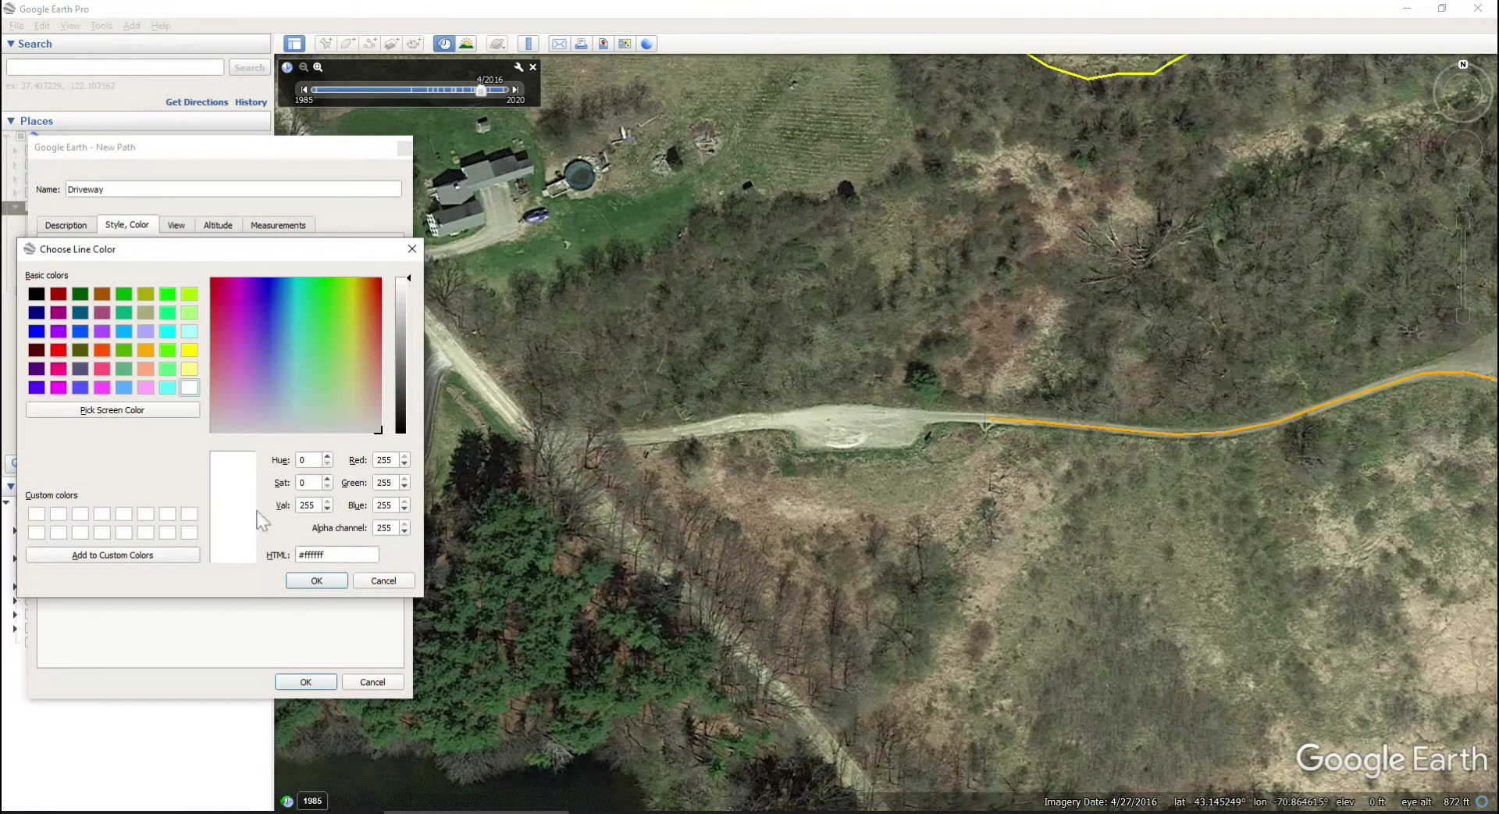
click(301, 582)
double_click(158, 278)
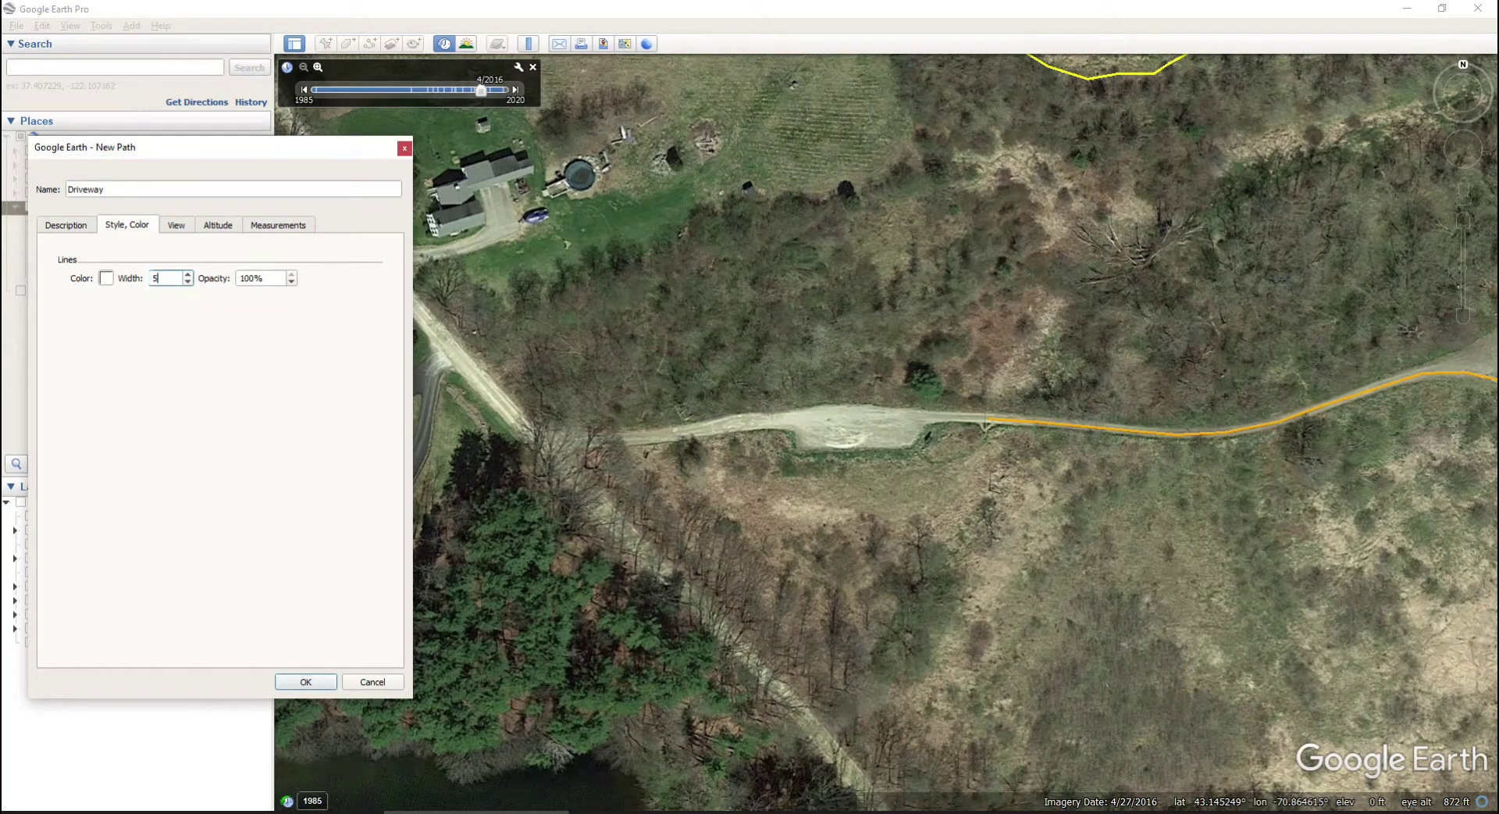
Trace the Driveway from the public road through the gravel parking area to the Main Trail's western end and save it
click(560, 443)
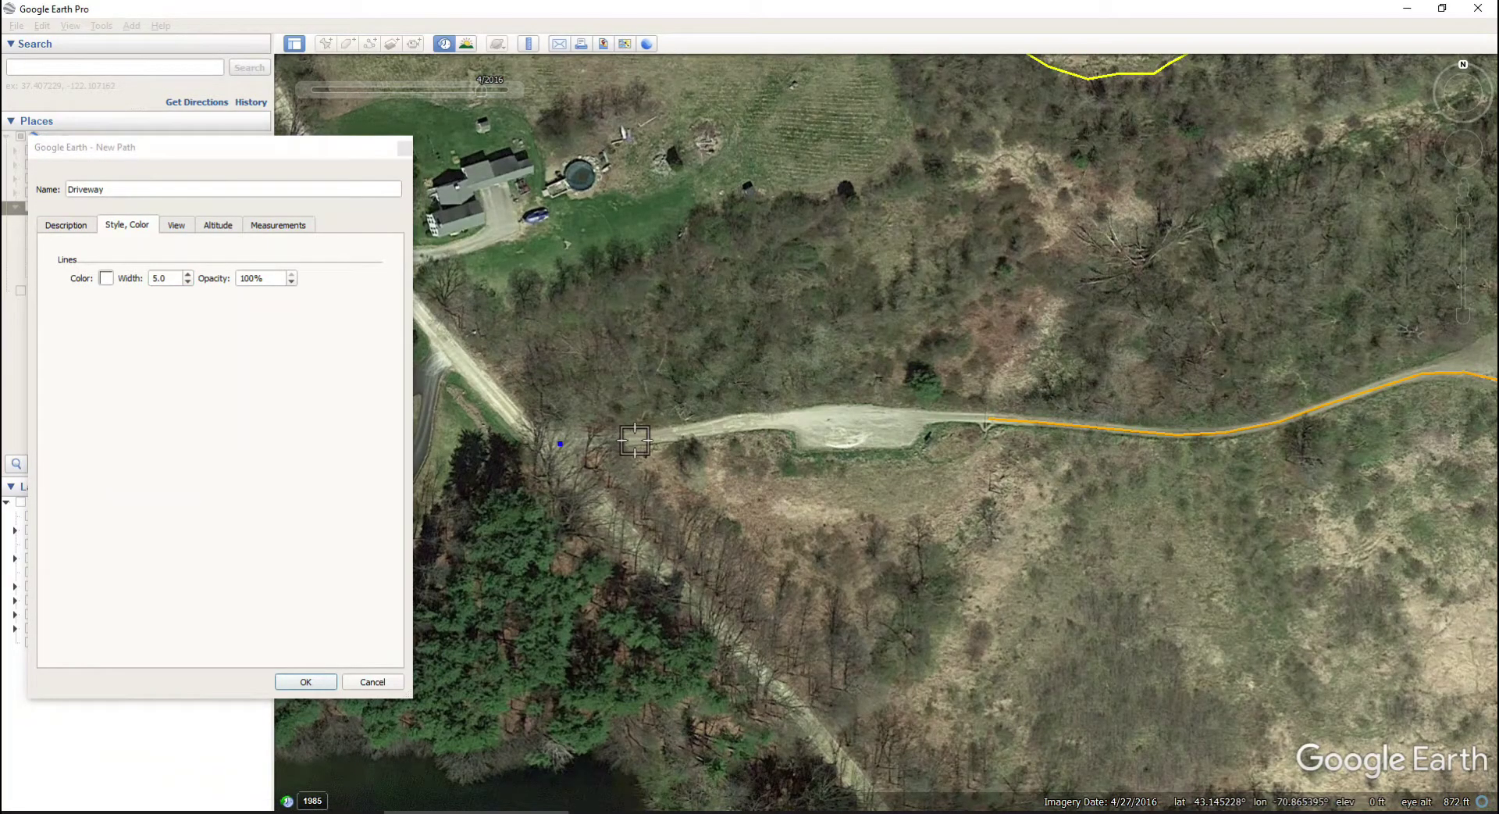
click(681, 431)
click(742, 422)
click(795, 422)
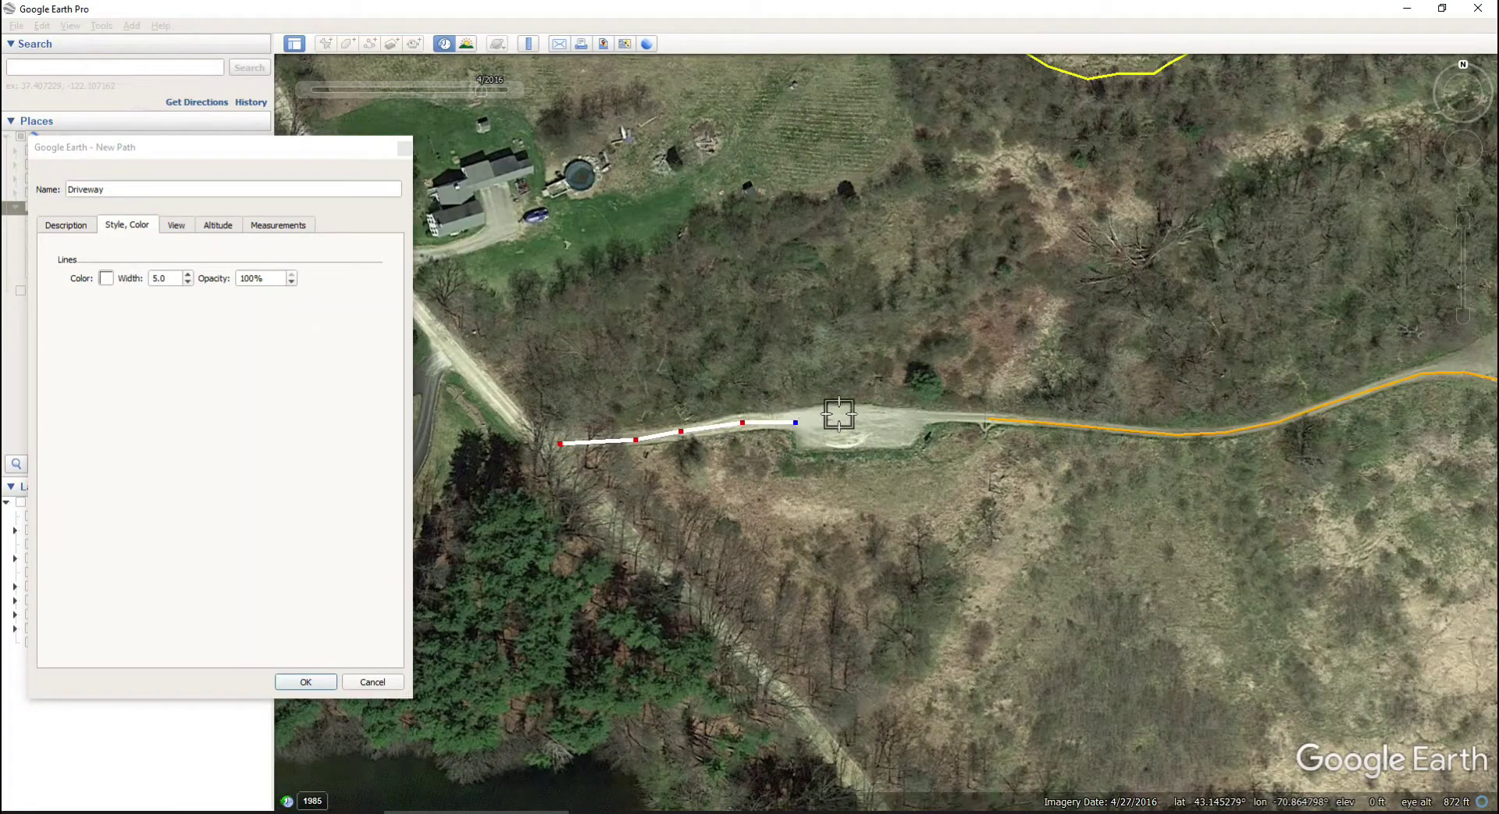
click(904, 415)
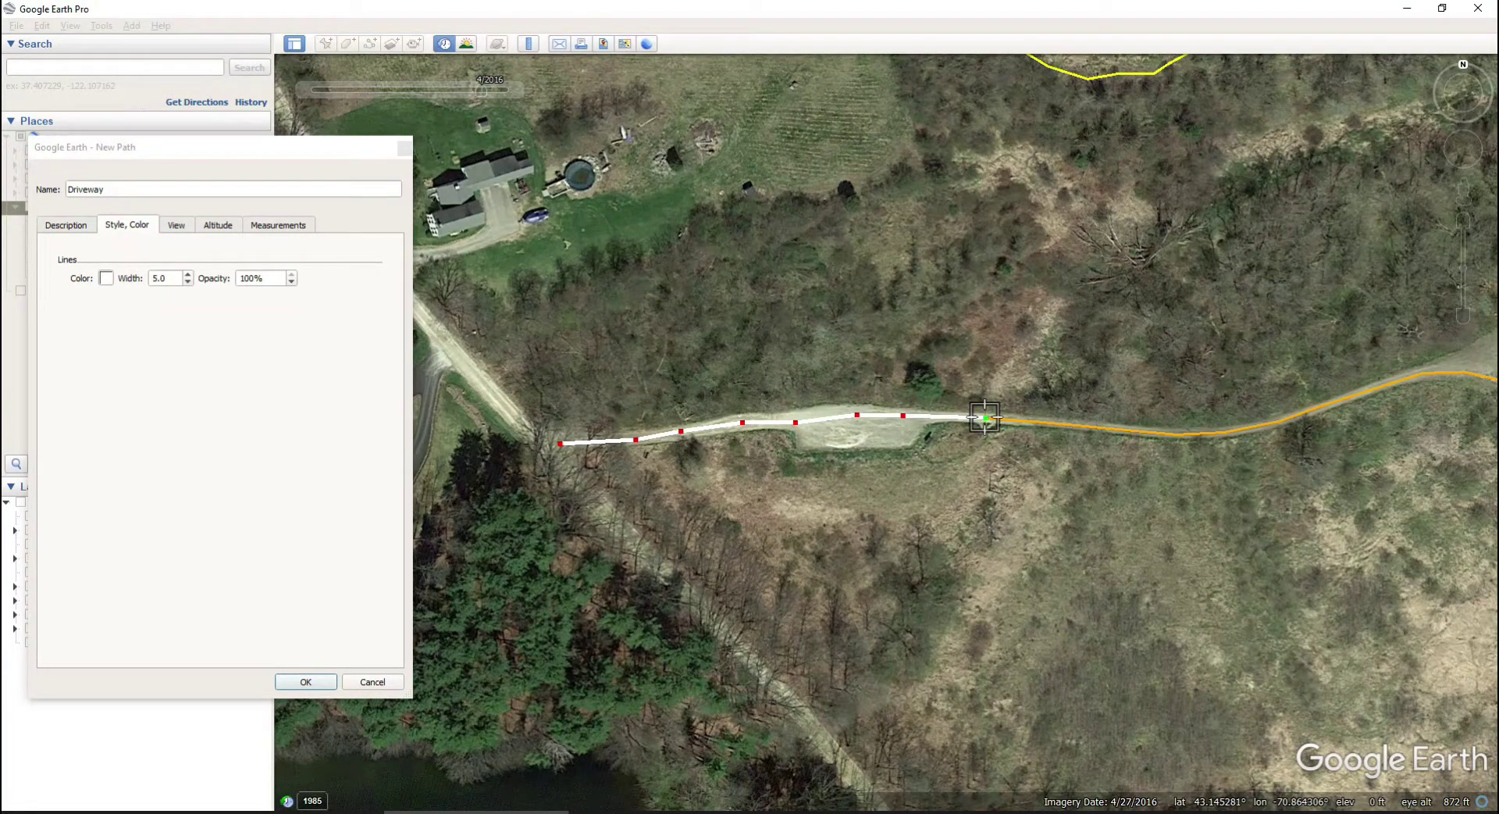
click(305, 682)
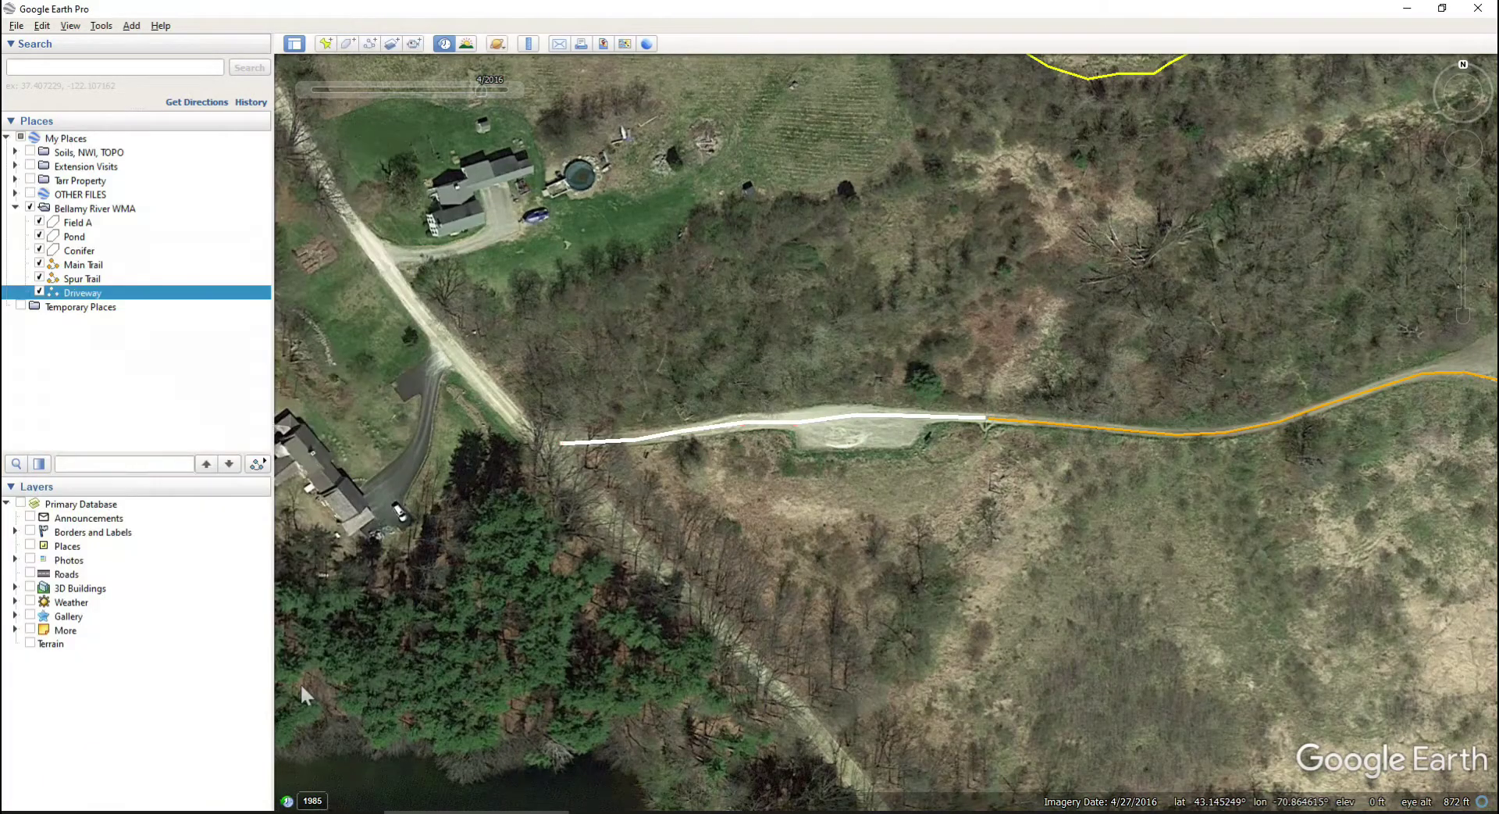
Examine the mapped property and the creek north of the eastern field, comparing the 10/2016 imagery with 4/2016
click(1462, 317)
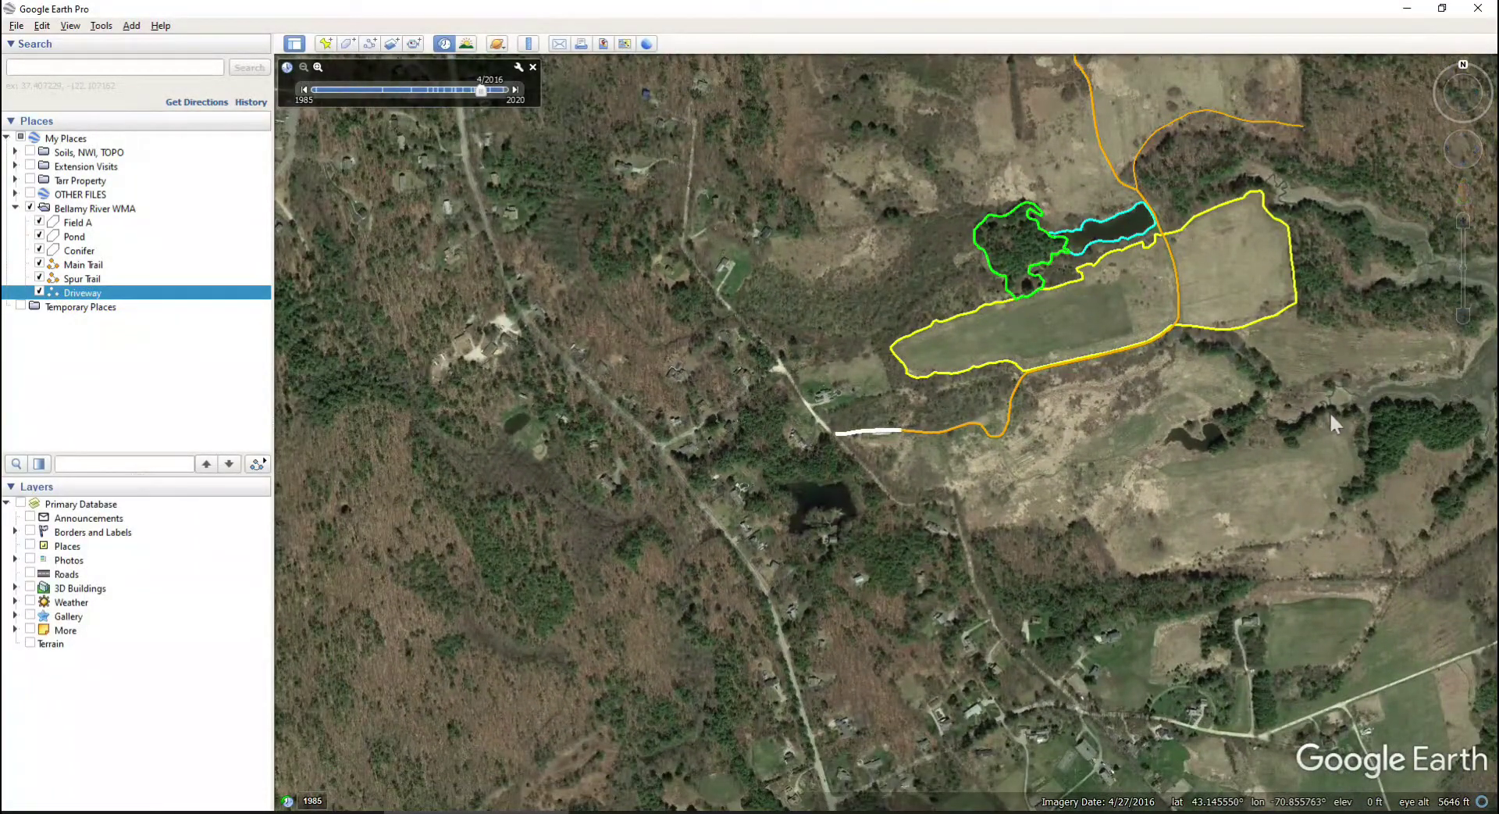
drag(1330, 412, 1128, 498)
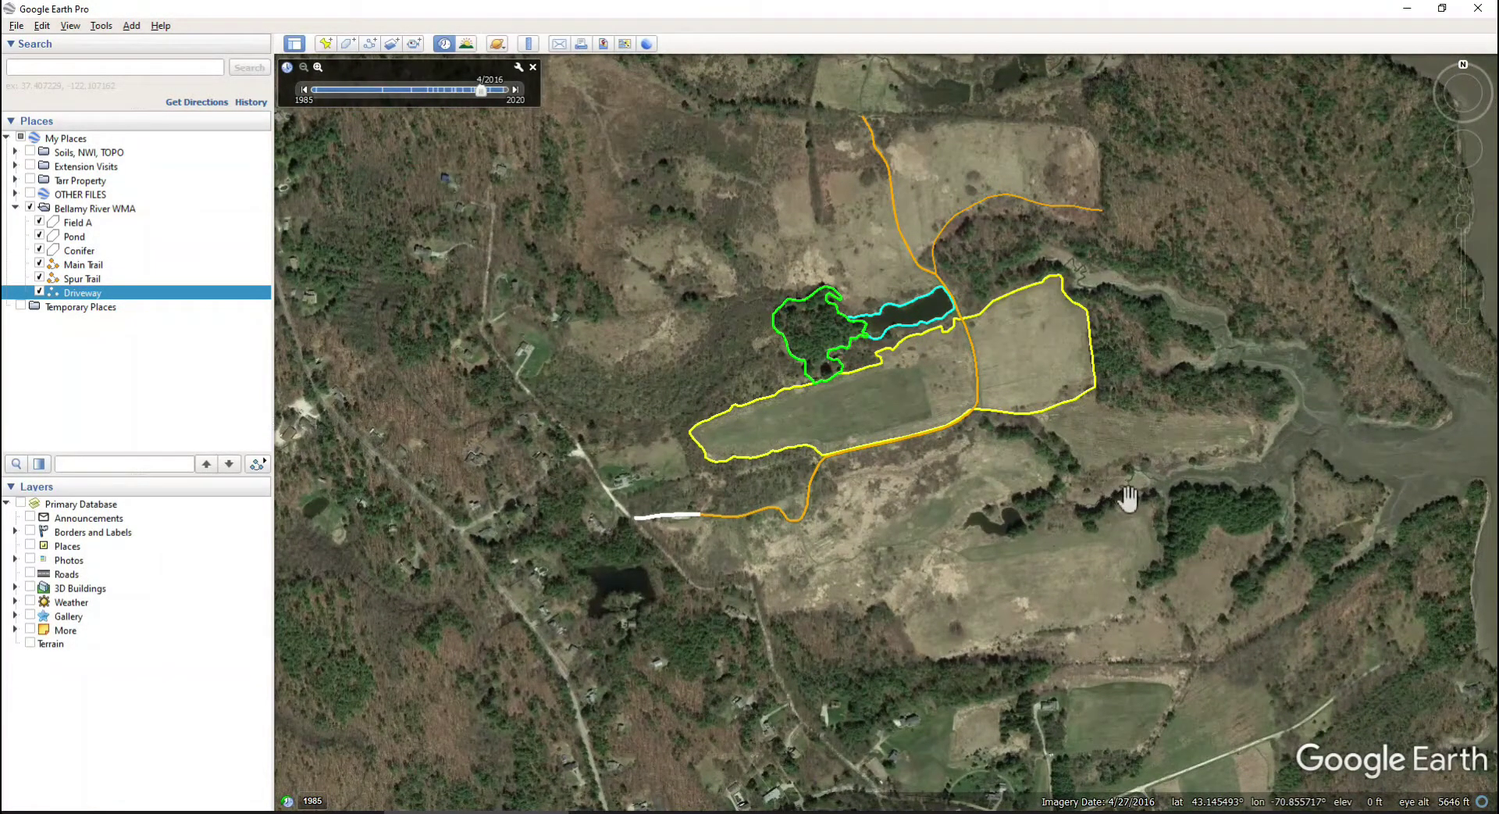
scroll(637, 363, up, 2)
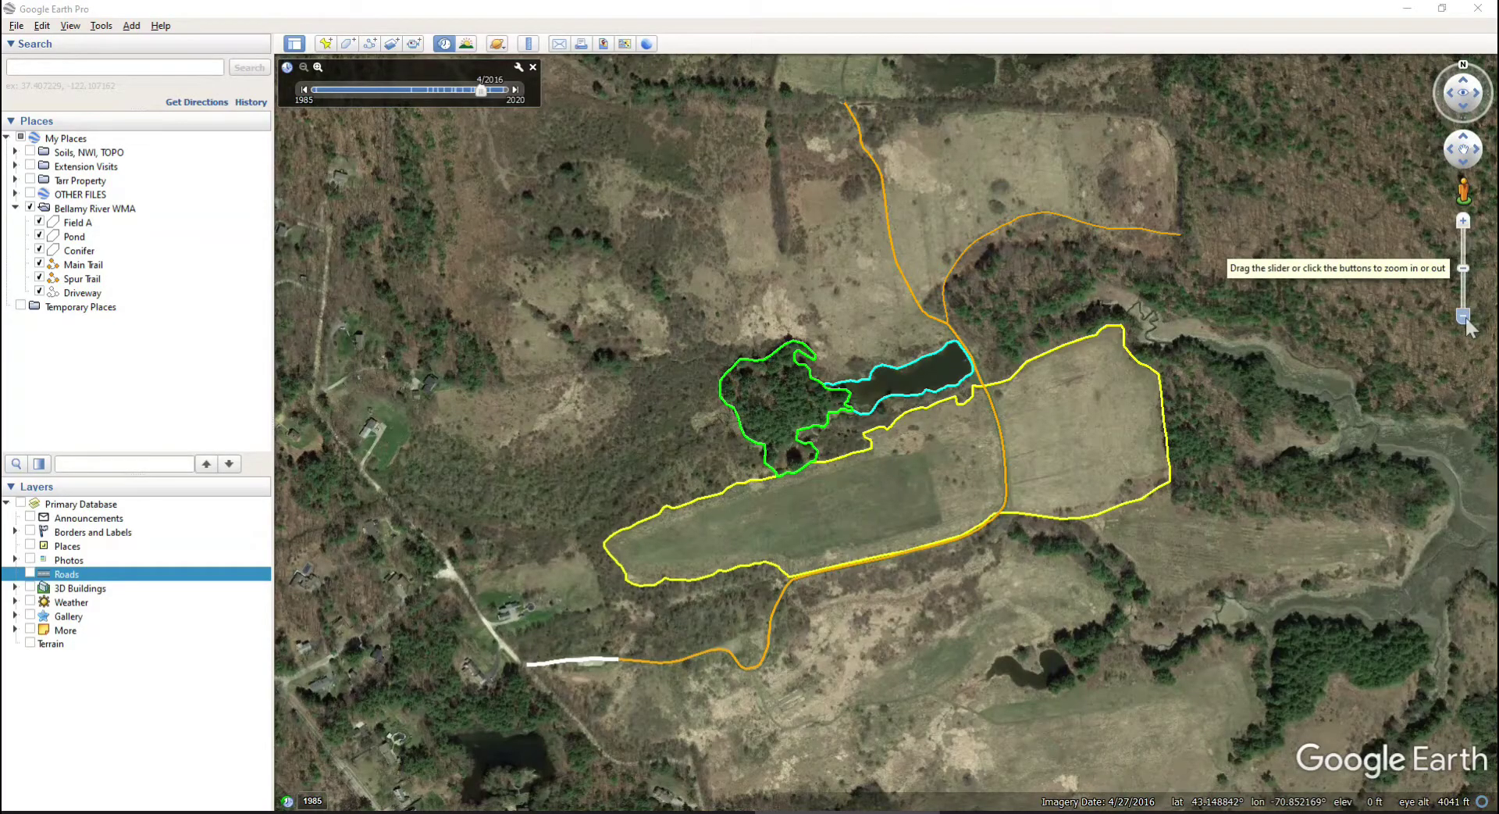
click(1463, 221)
drag(1460, 222, 1460, 221)
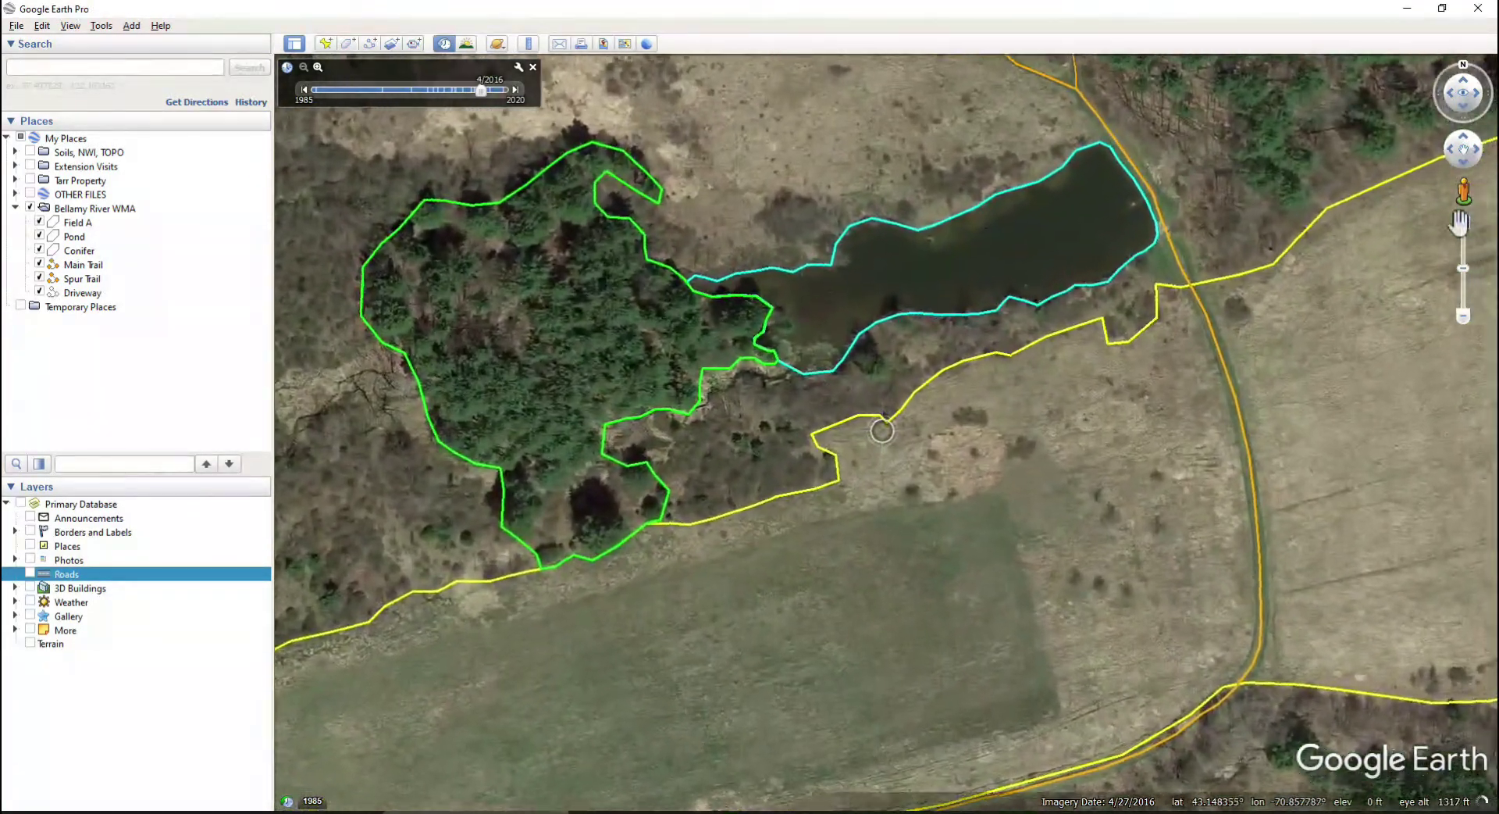
drag(1362, 234, 640, 547)
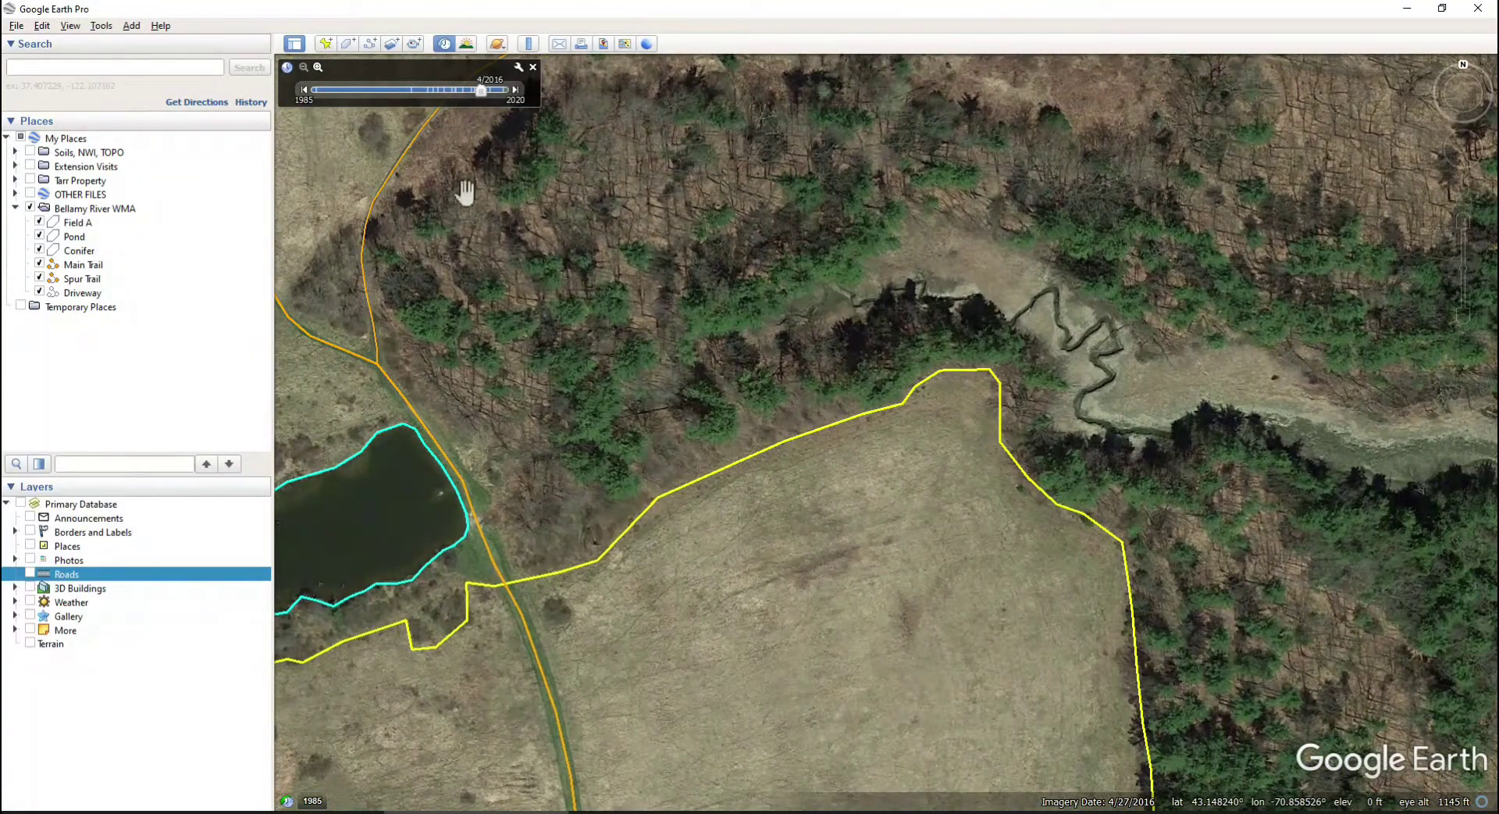
click(515, 88)
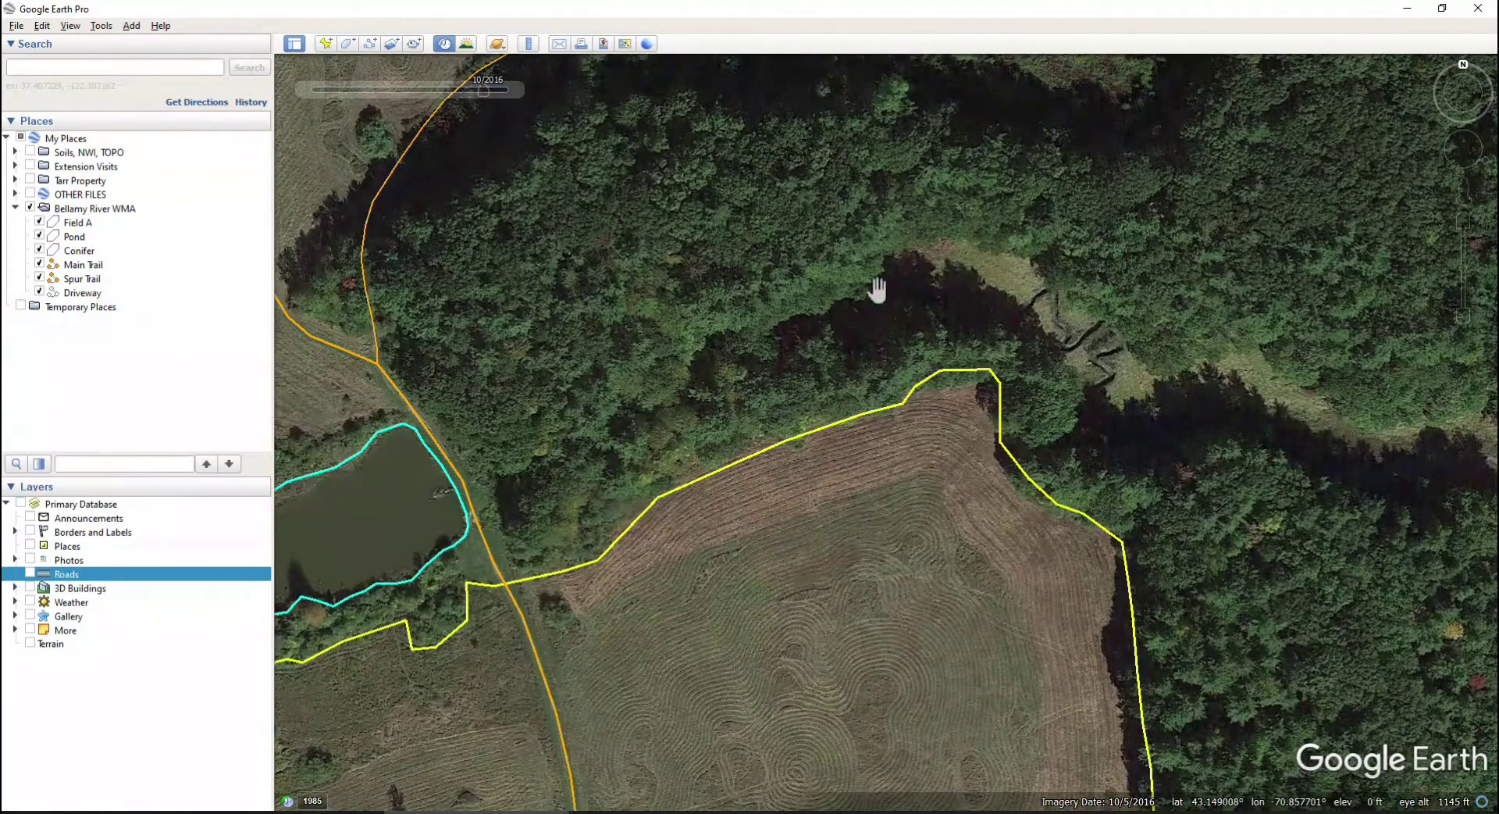
click(303, 88)
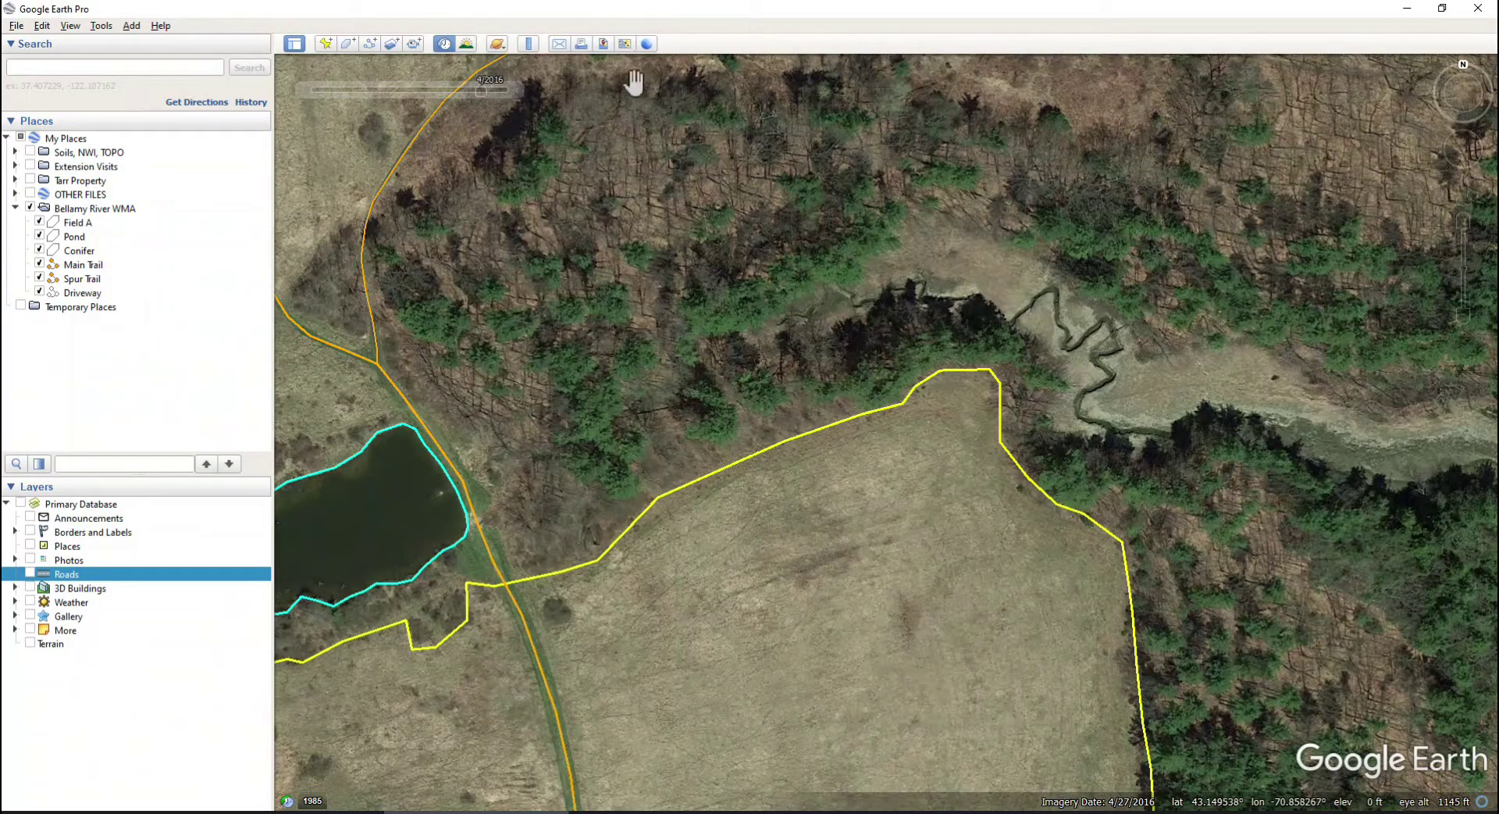
Start a new path named creek with a cyan (#00ffff) line and move its dialog clear of the map
click(367, 44)
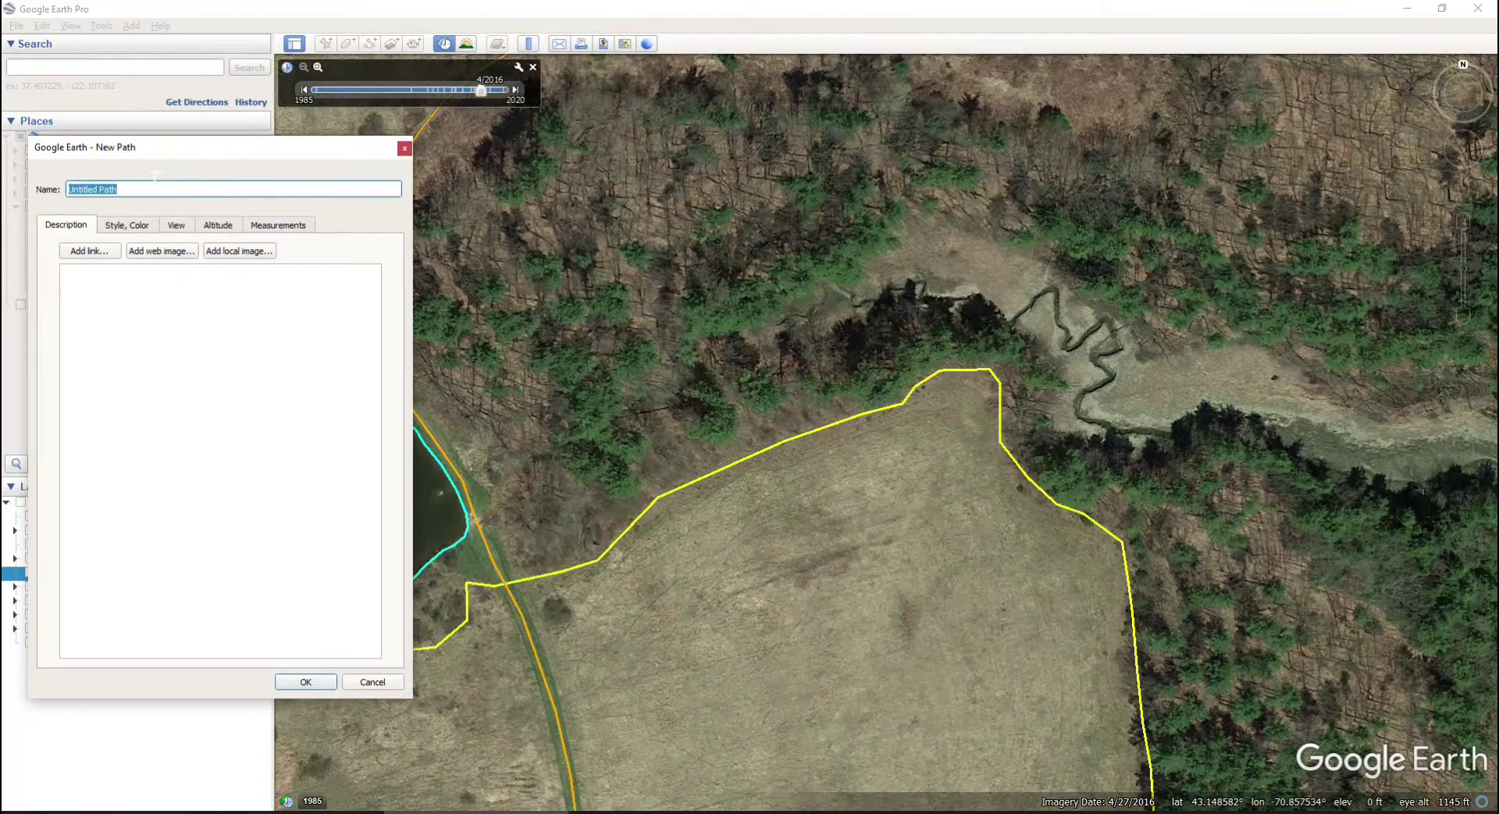
drag(140, 191, 59, 191)
click(114, 226)
click(105, 279)
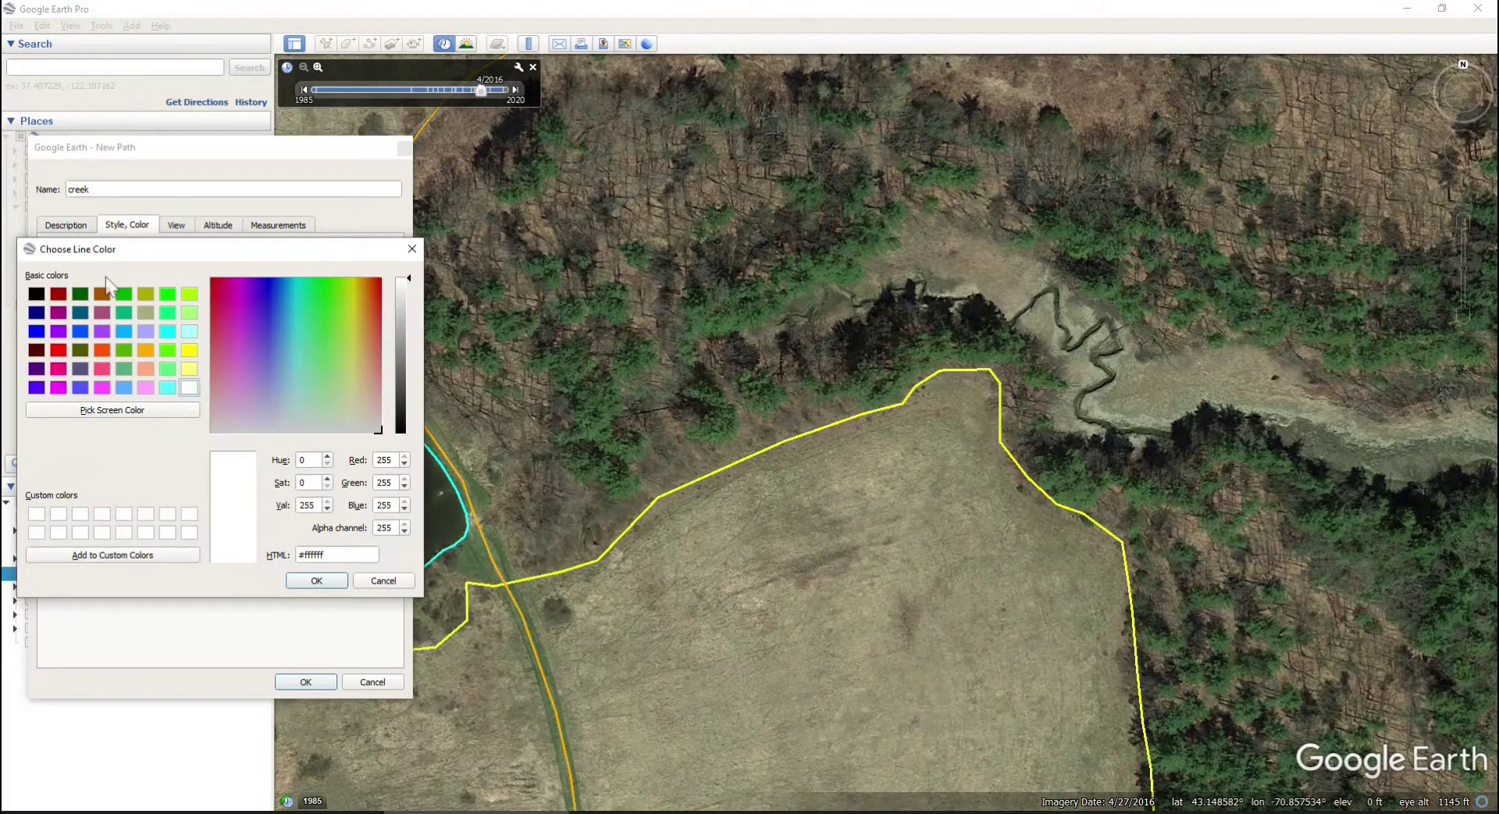
click(167, 332)
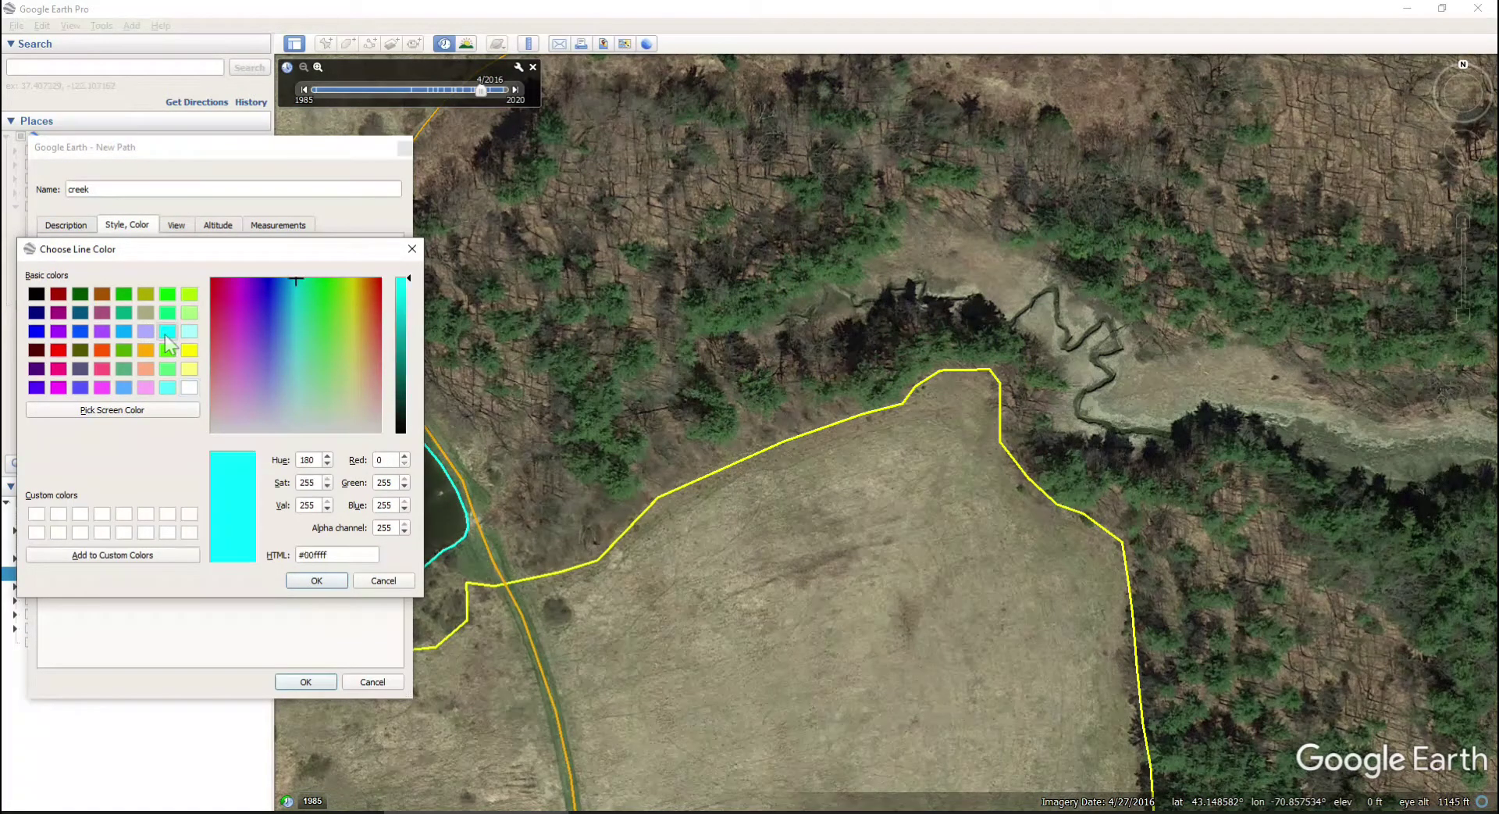
click(316, 580)
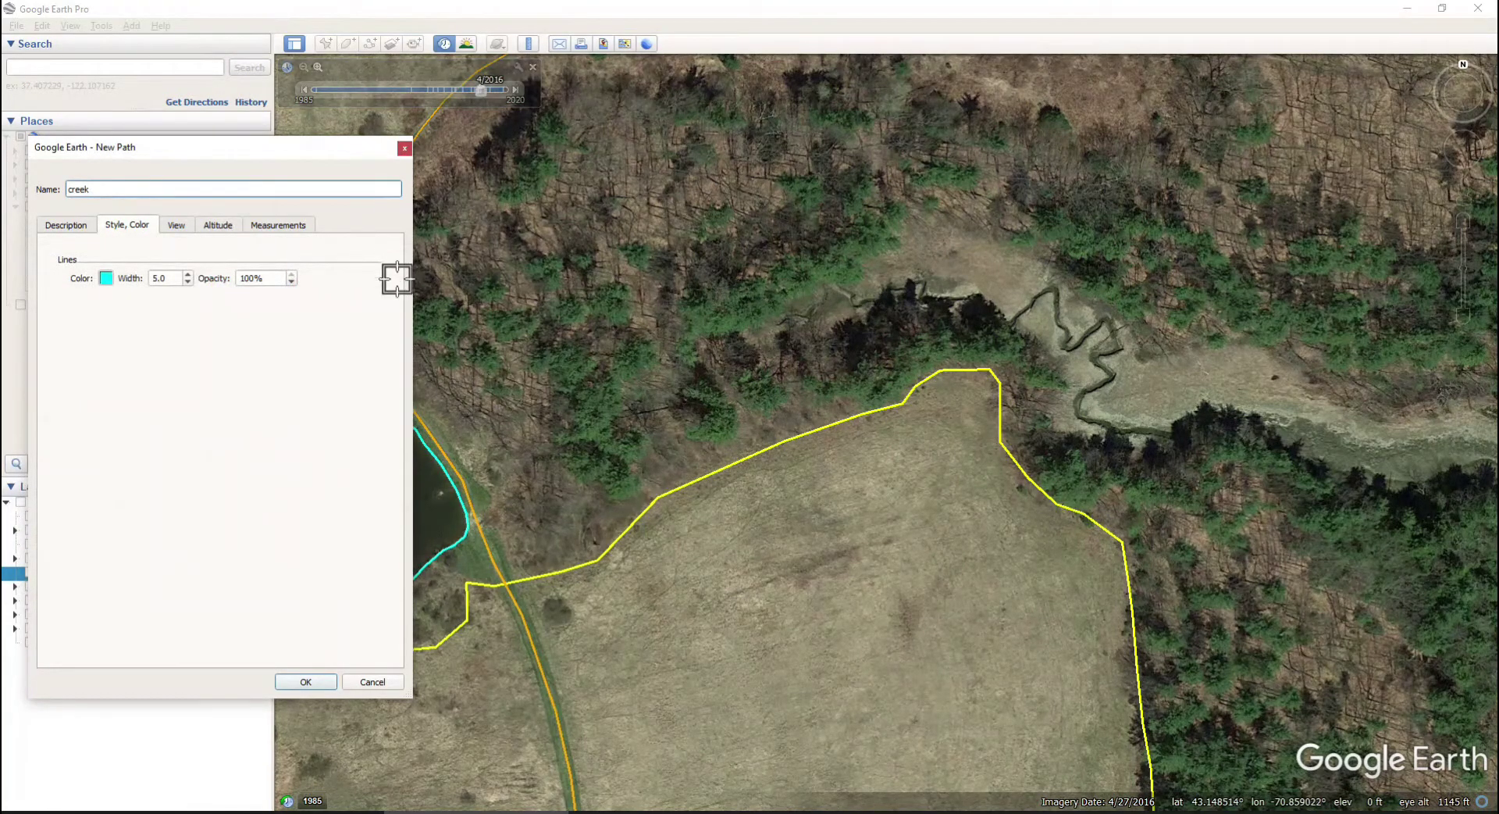
drag(289, 154, 283, 192)
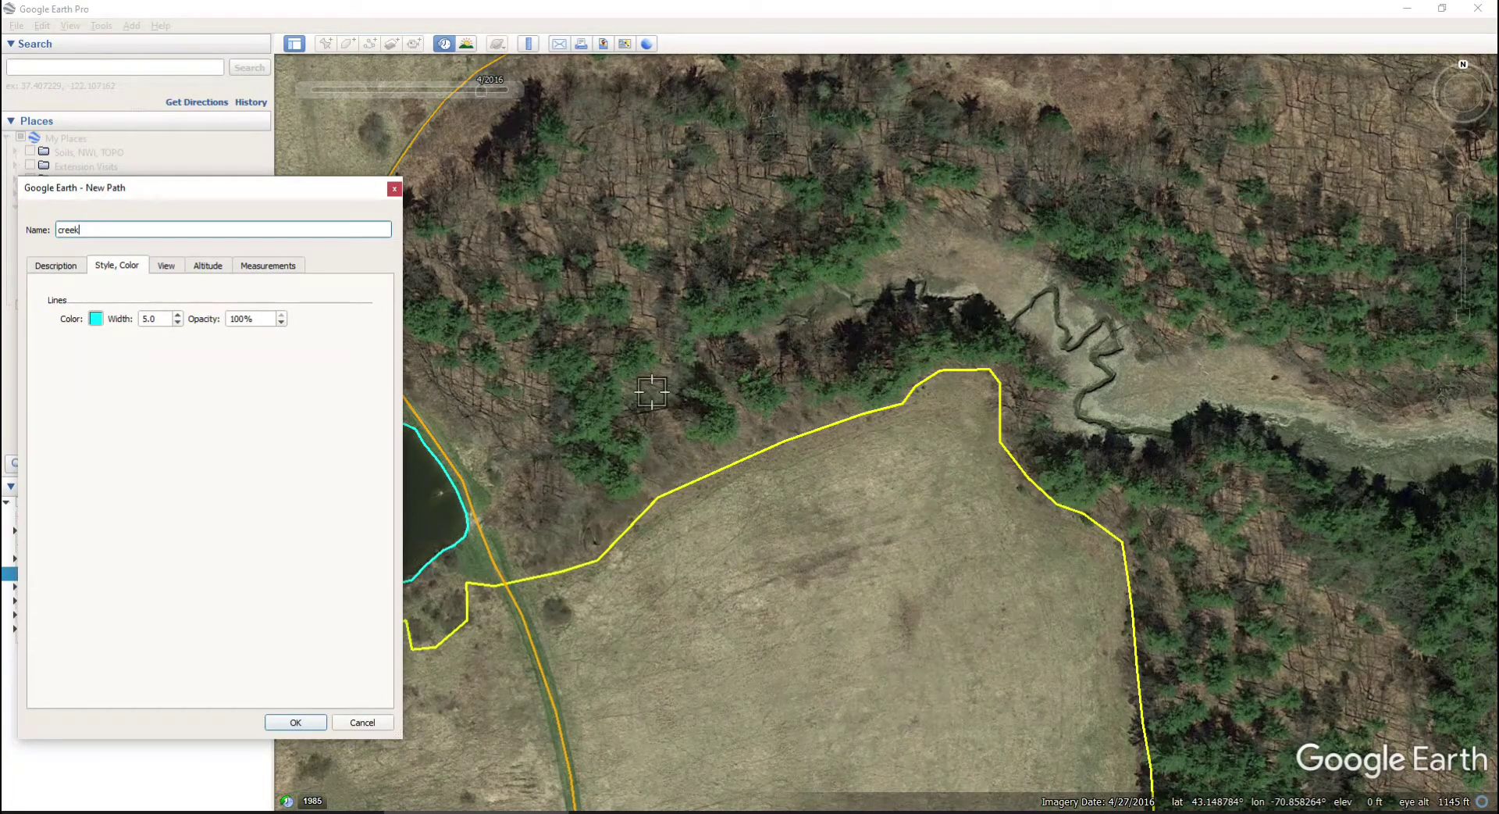
Trace the creek from the woods north of the eastern field eastward through its meanders to the marsh channel, and save the path
click(576, 423)
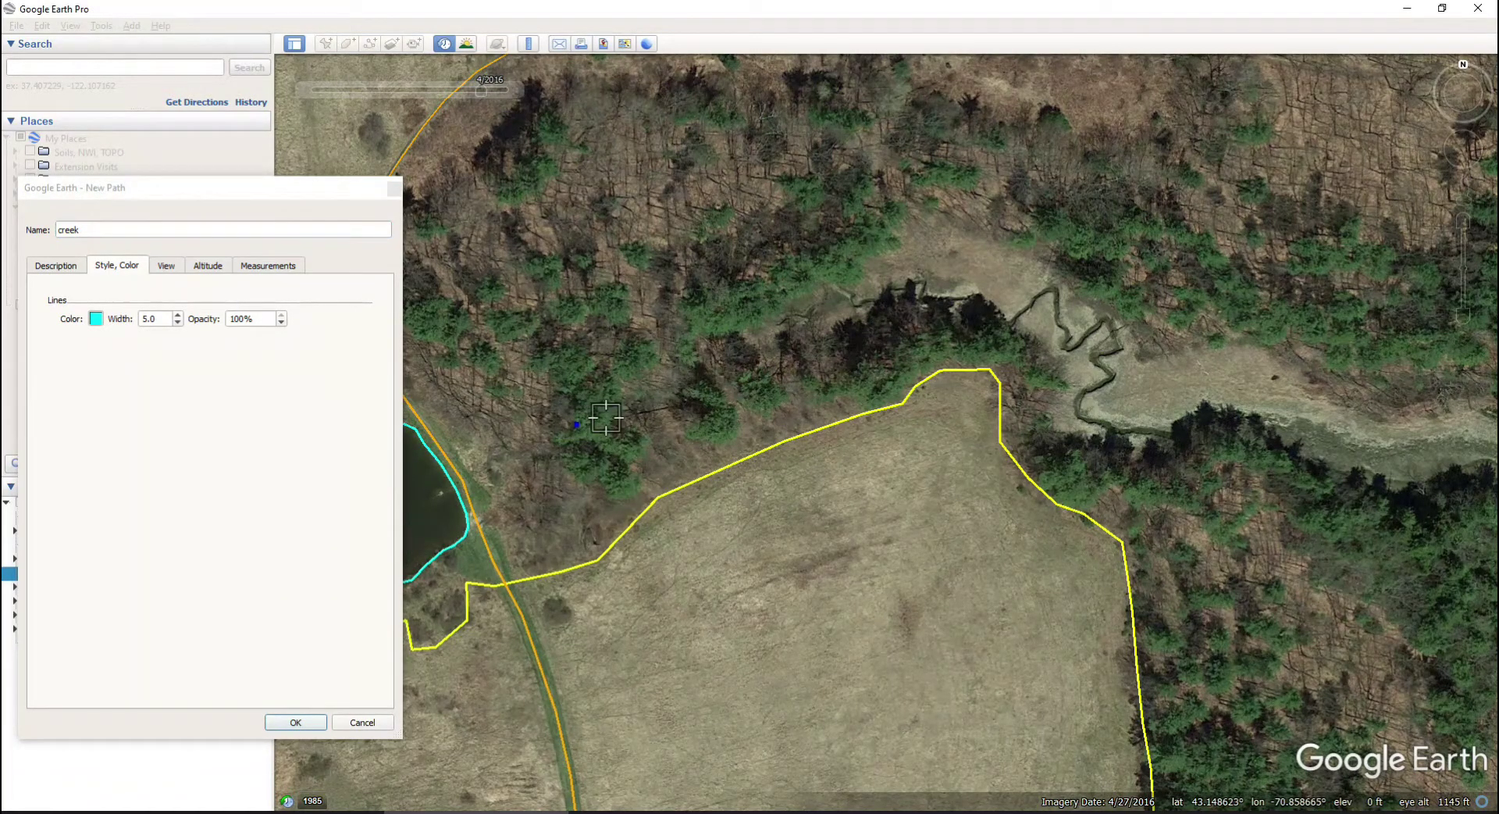
click(624, 410)
click(655, 402)
click(687, 382)
click(718, 372)
click(744, 354)
click(771, 332)
click(783, 322)
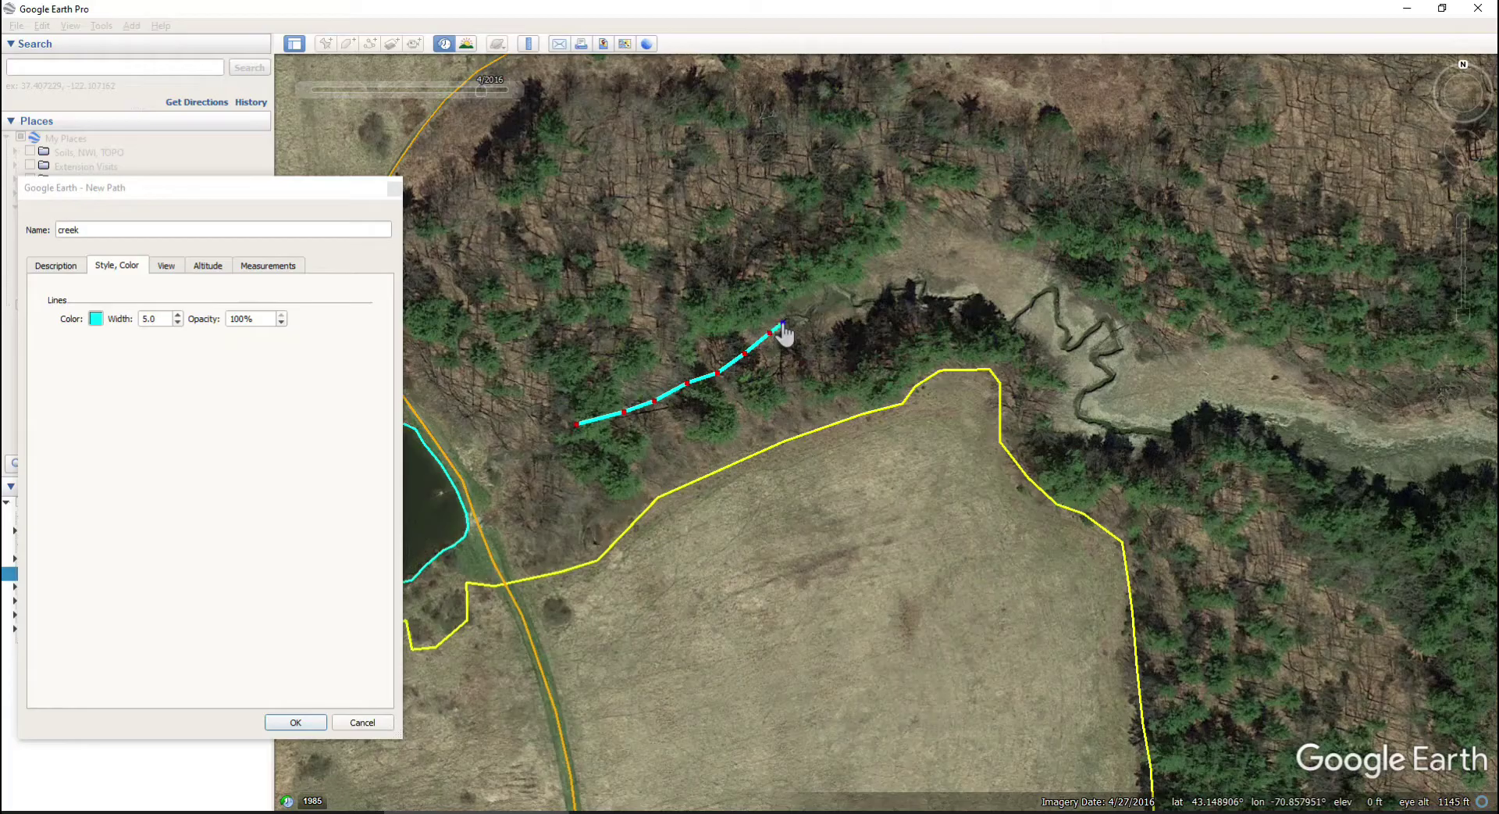
click(802, 318)
click(819, 304)
click(827, 288)
click(835, 284)
click(848, 288)
click(856, 306)
click(865, 300)
click(877, 299)
click(888, 293)
click(906, 288)
click(923, 282)
click(927, 297)
click(945, 297)
click(963, 297)
click(981, 299)
click(997, 315)
mouse_move(1006, 320)
mouse_down()
mouse_move(1055, 295)
mouse_move(1071, 348)
mouse_move(1115, 343)
mouse_move(1079, 396)
mouse_move(1304, 453)
mouse_up()
scroll(1304, 452, down, 3)
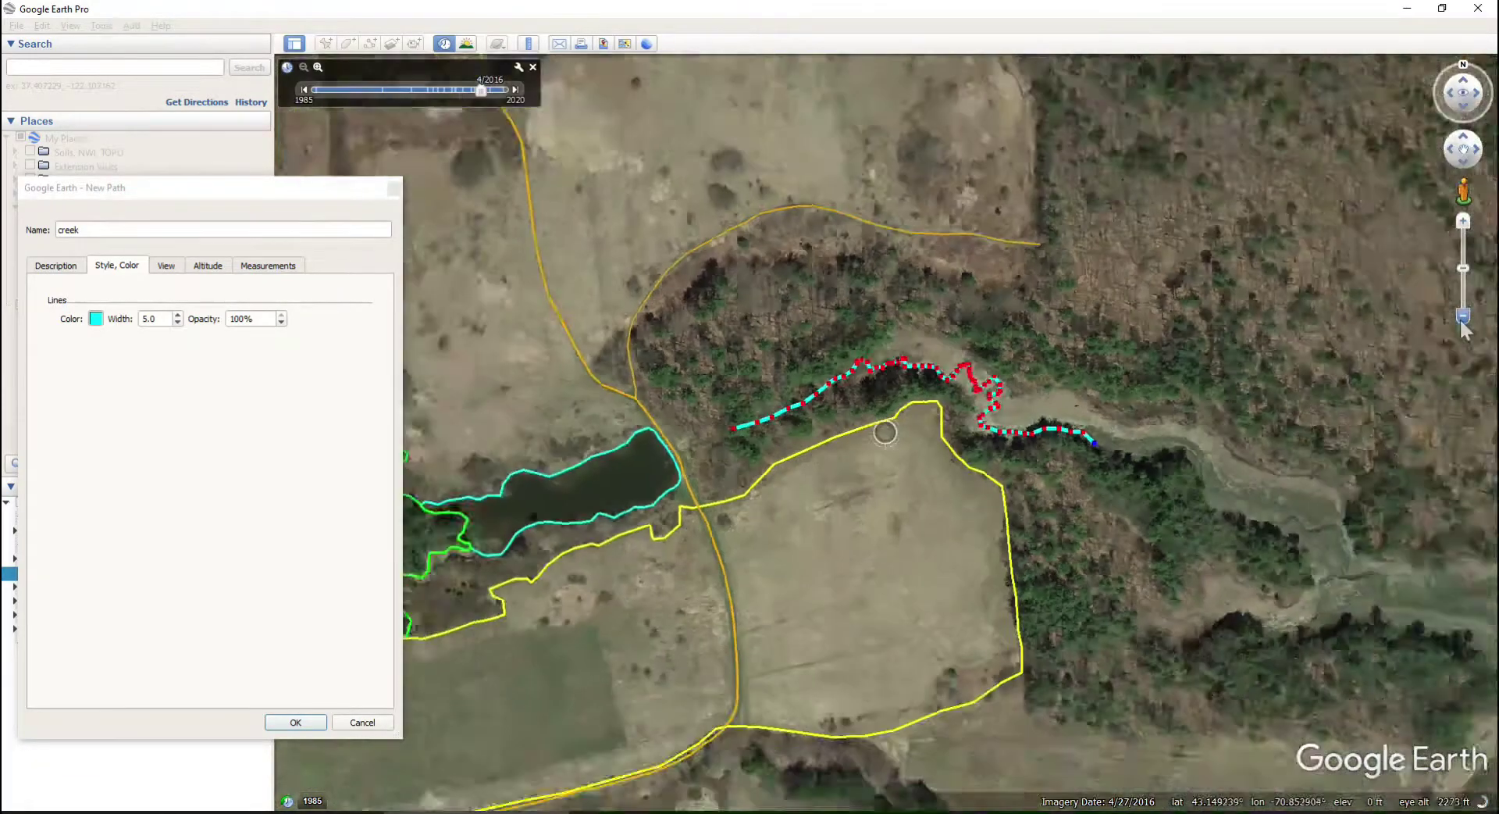
click(285, 723)
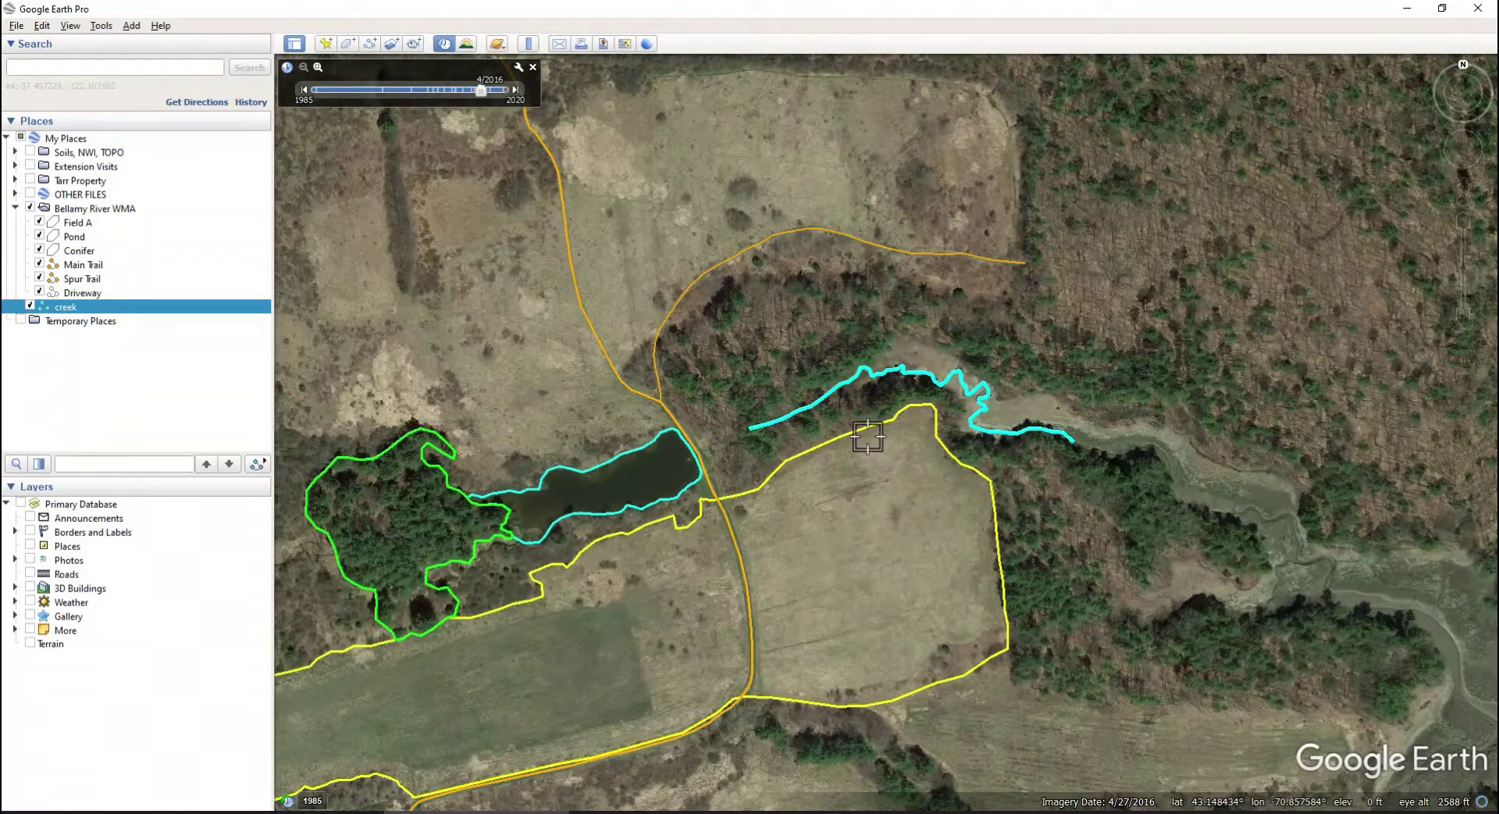
Set the saved creek path's line width to 1.0
right_click(81, 307)
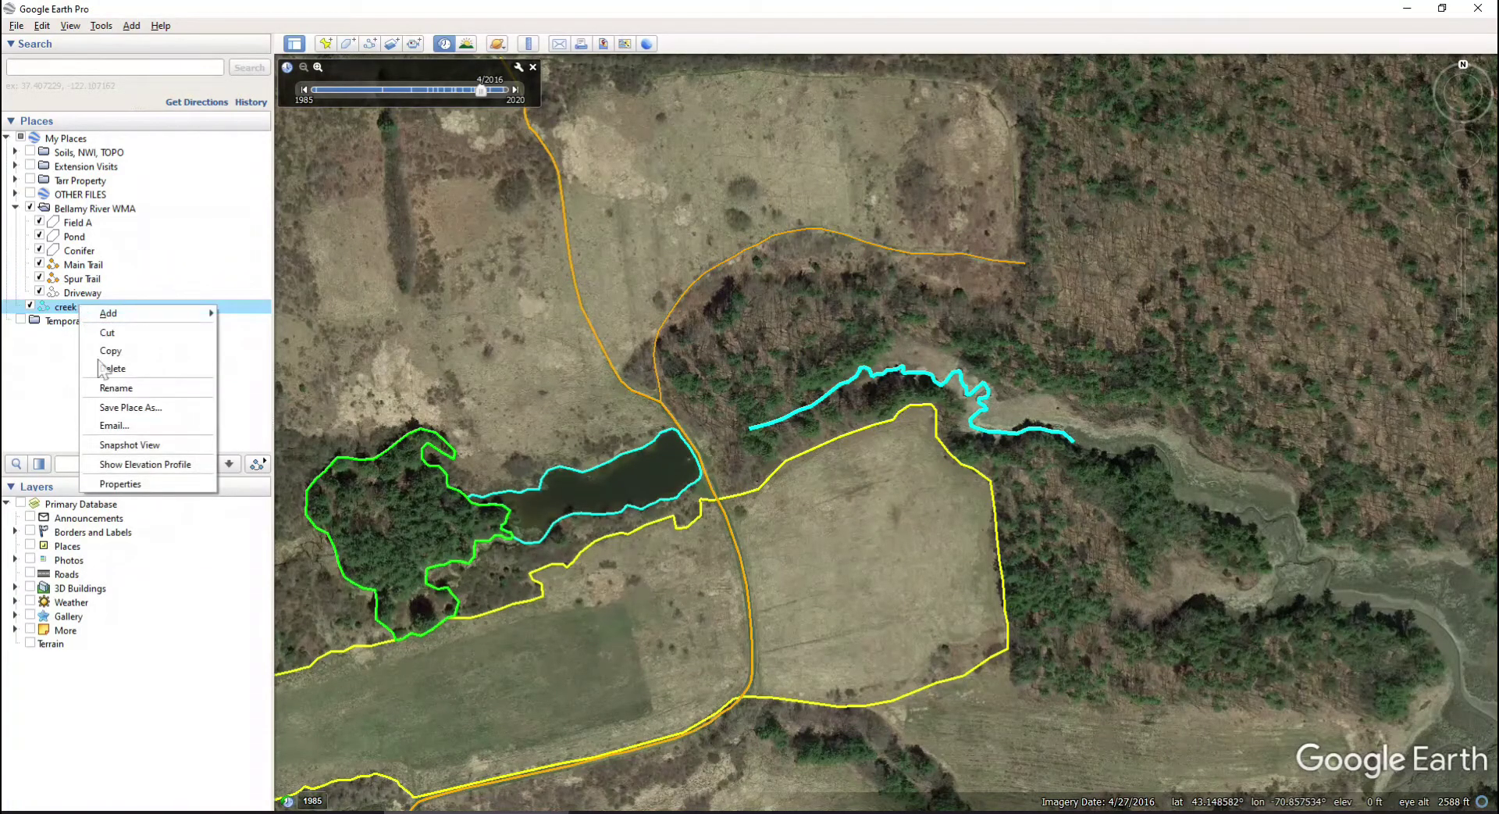
click(129, 484)
click(117, 265)
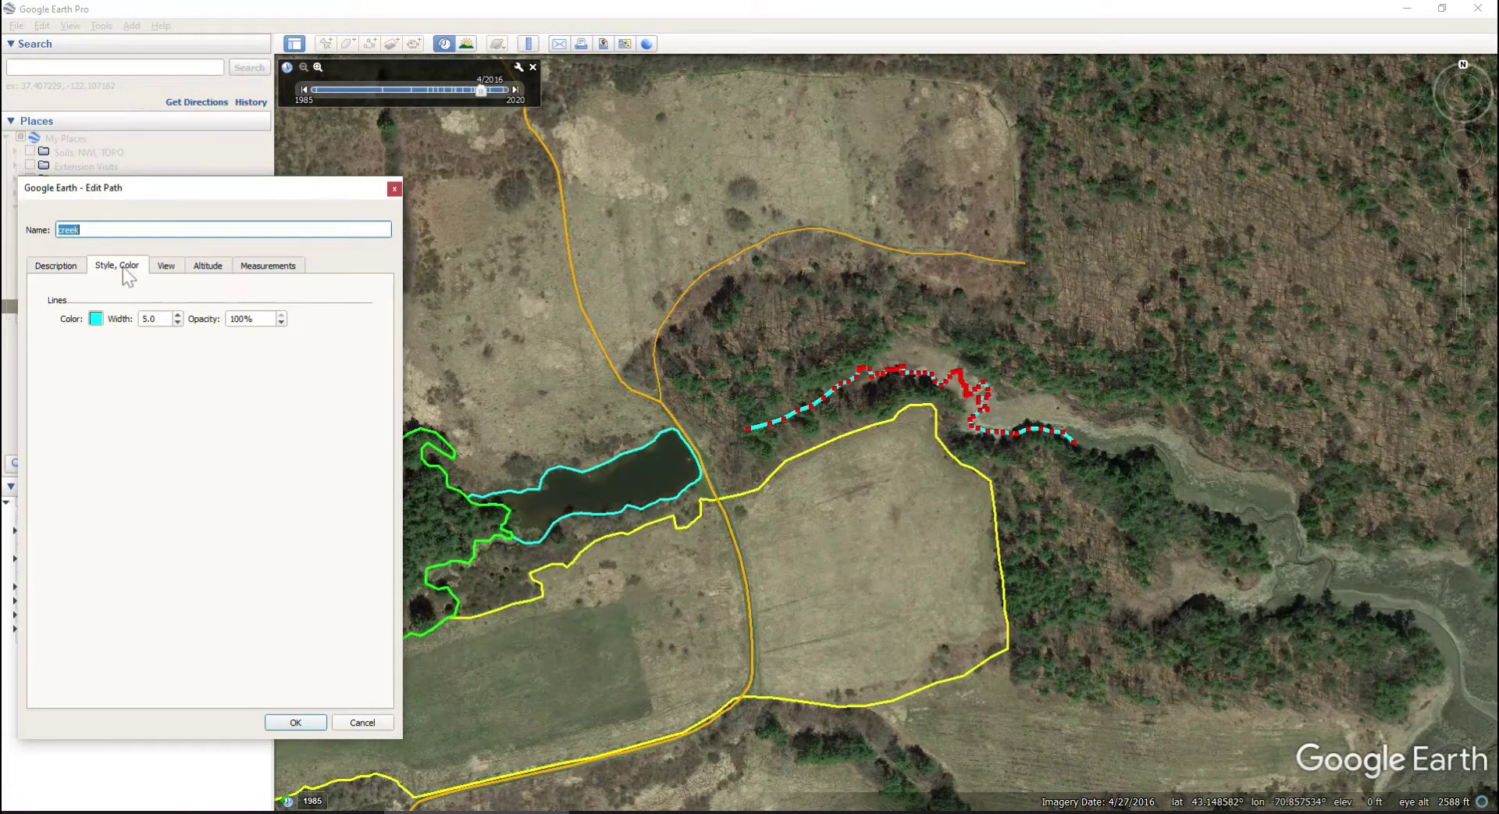
double_click(152, 318)
text(1)
click(294, 719)
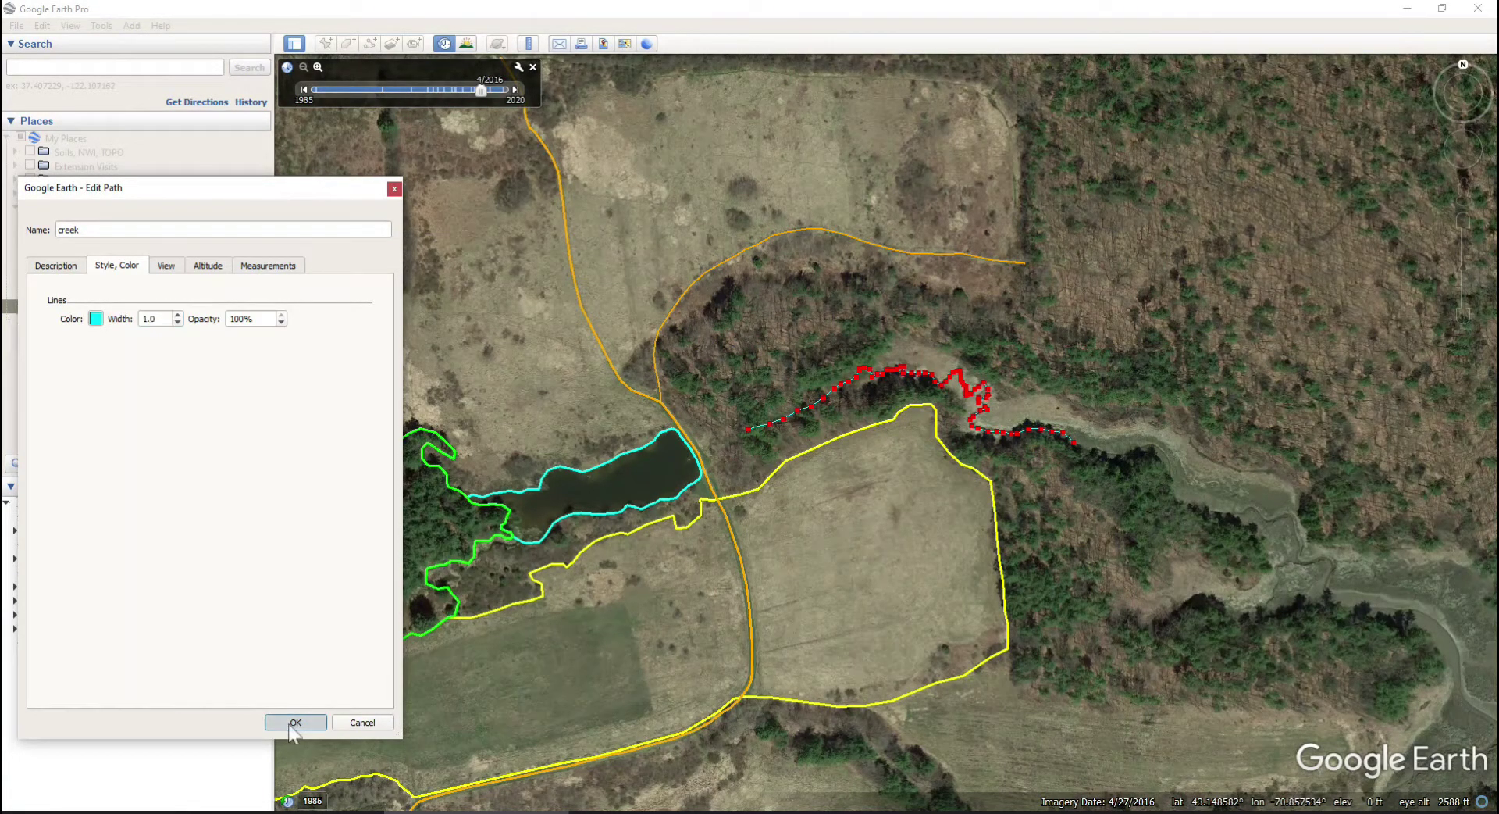
Hide the Field A, Pond and Conifer polygons so that only the trail, driveway and creek paths are displayed
drag(891, 295, 602, 311)
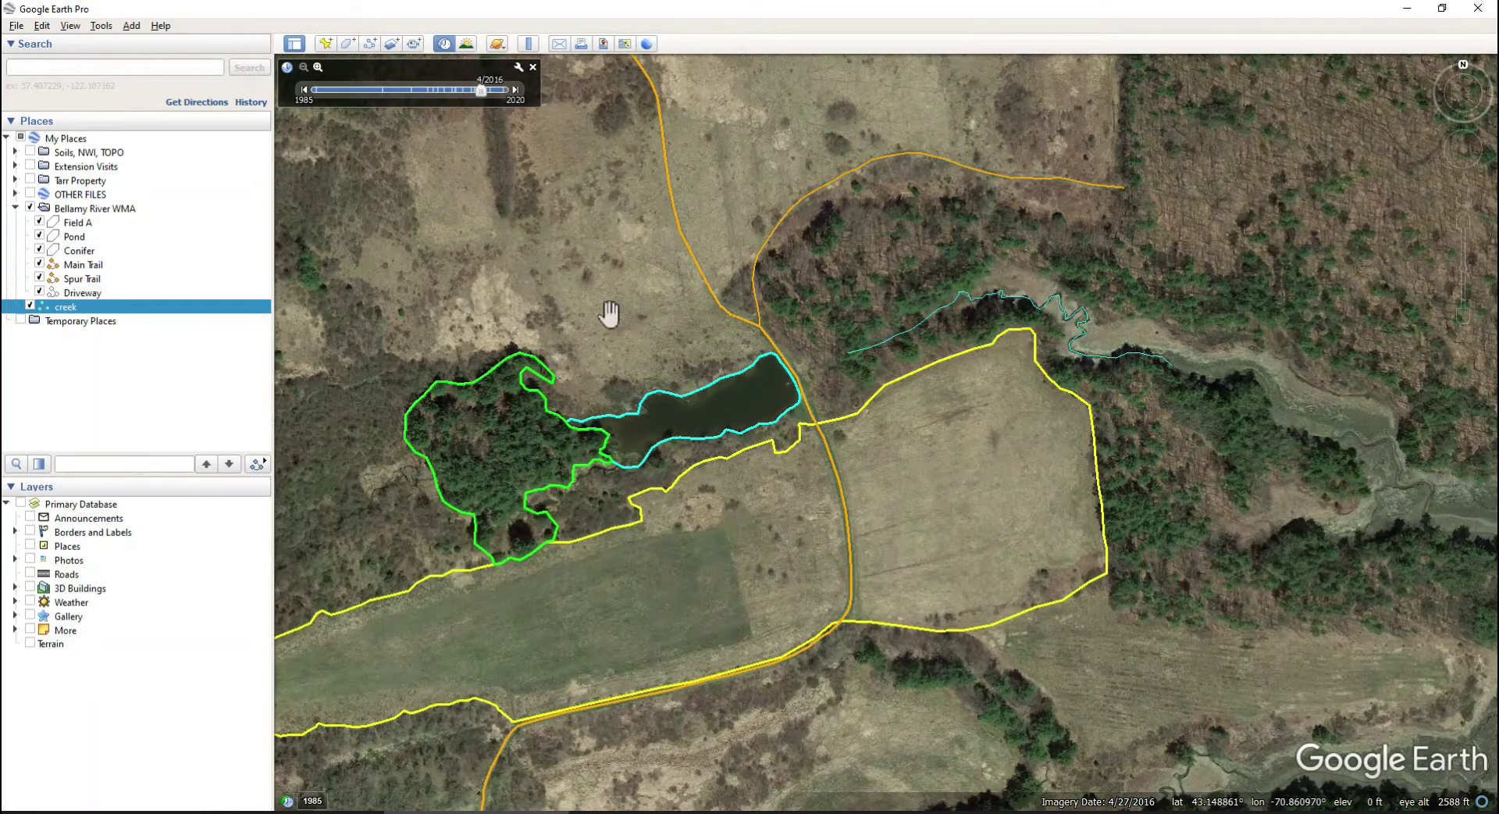
drag(609, 314, 645, 308)
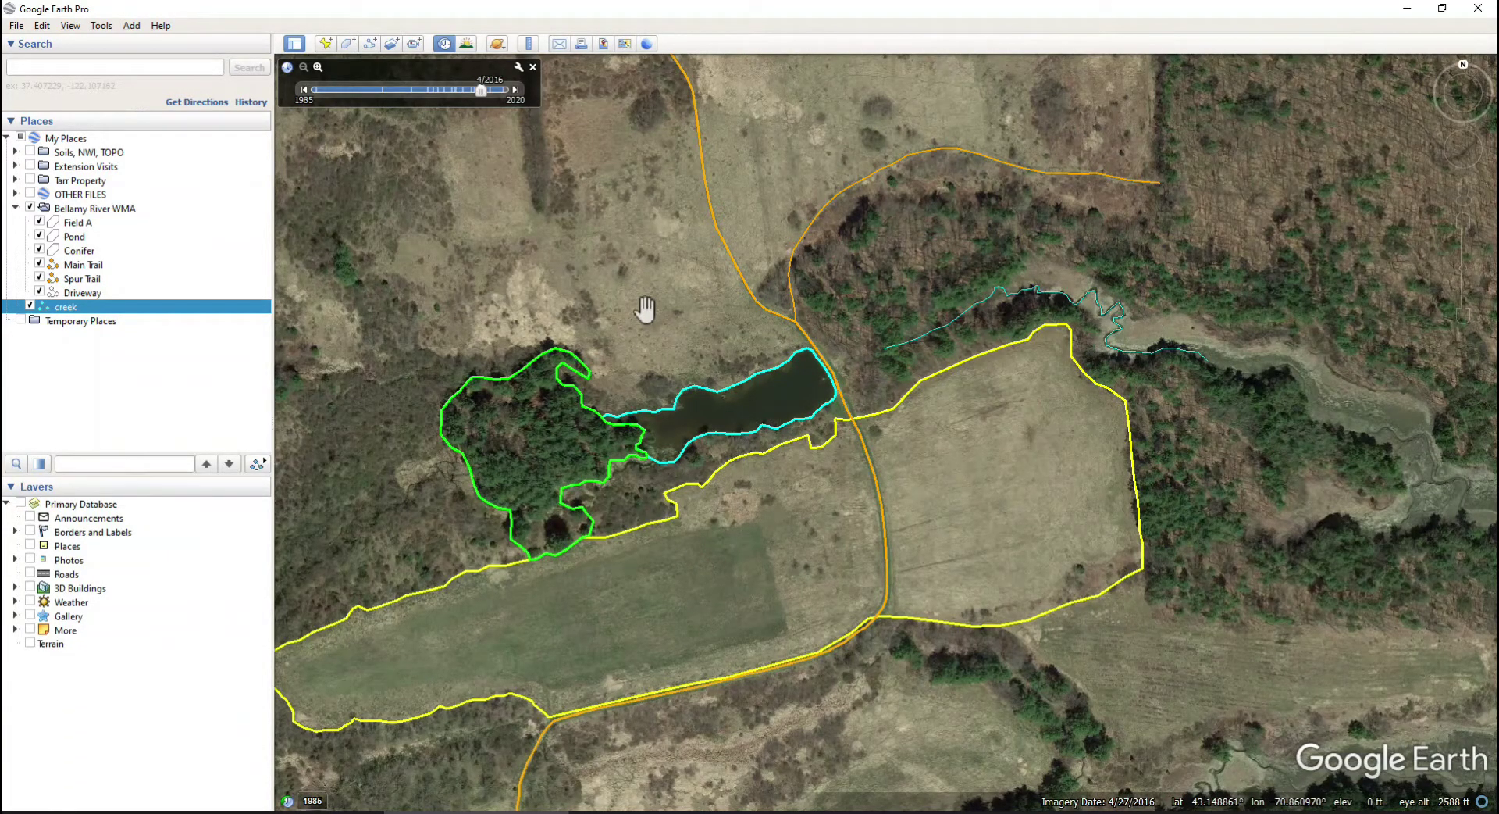
drag(645, 310, 874, 214)
scroll(874, 213, down, 2)
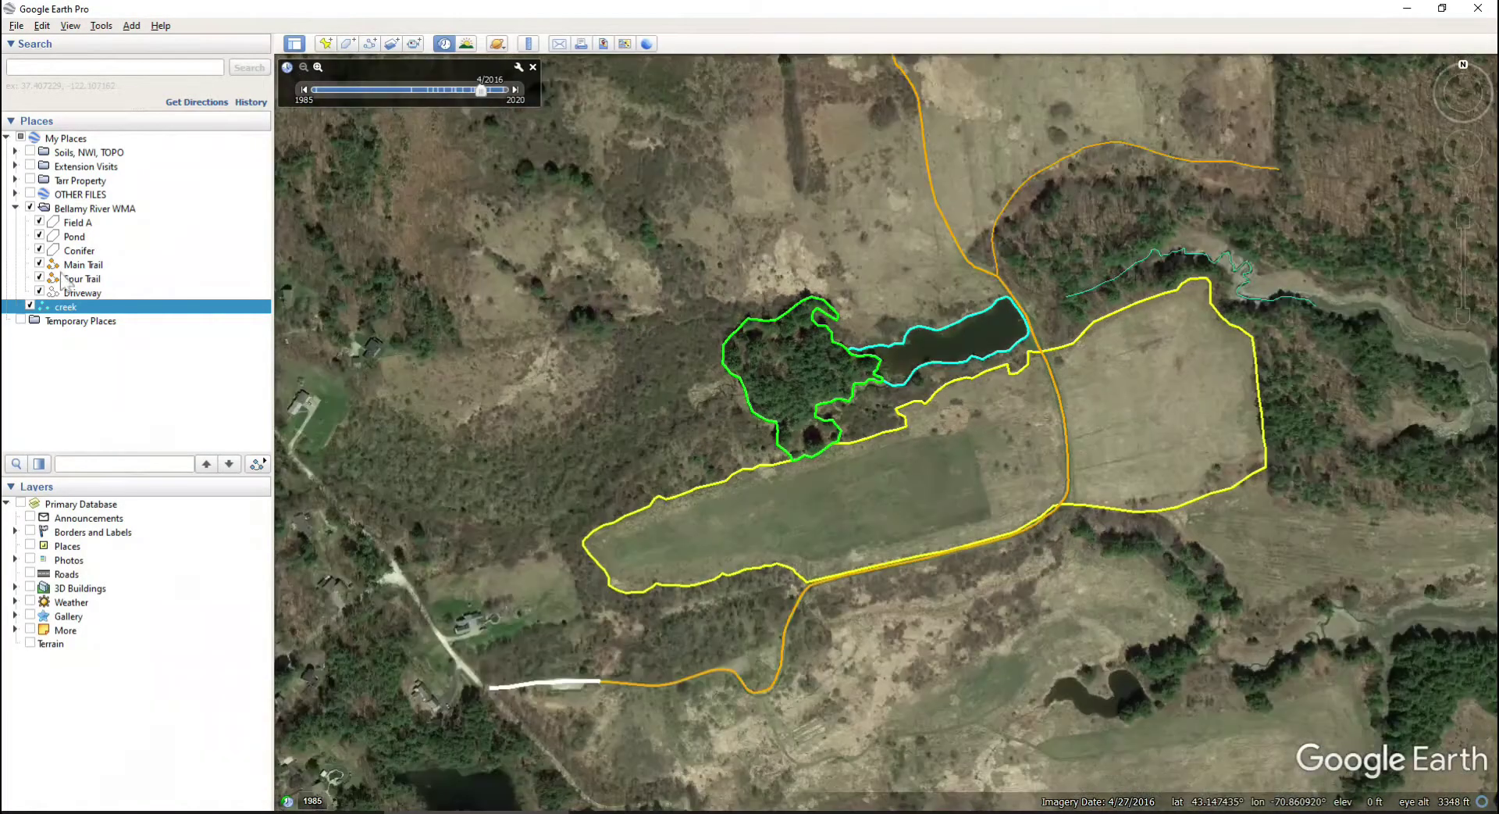
click(39, 222)
click(39, 235)
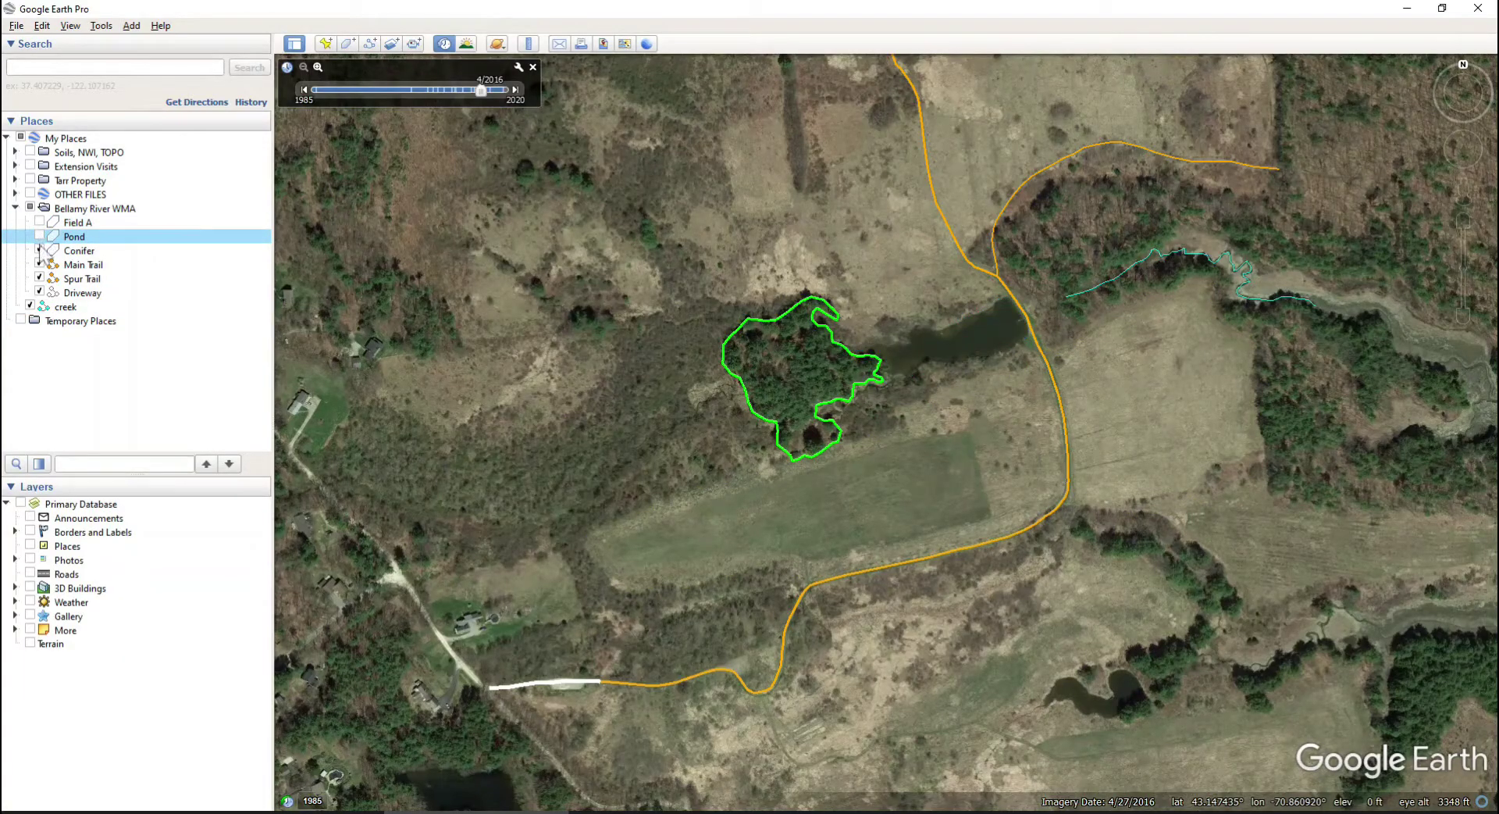
click(39, 250)
click(39, 250)
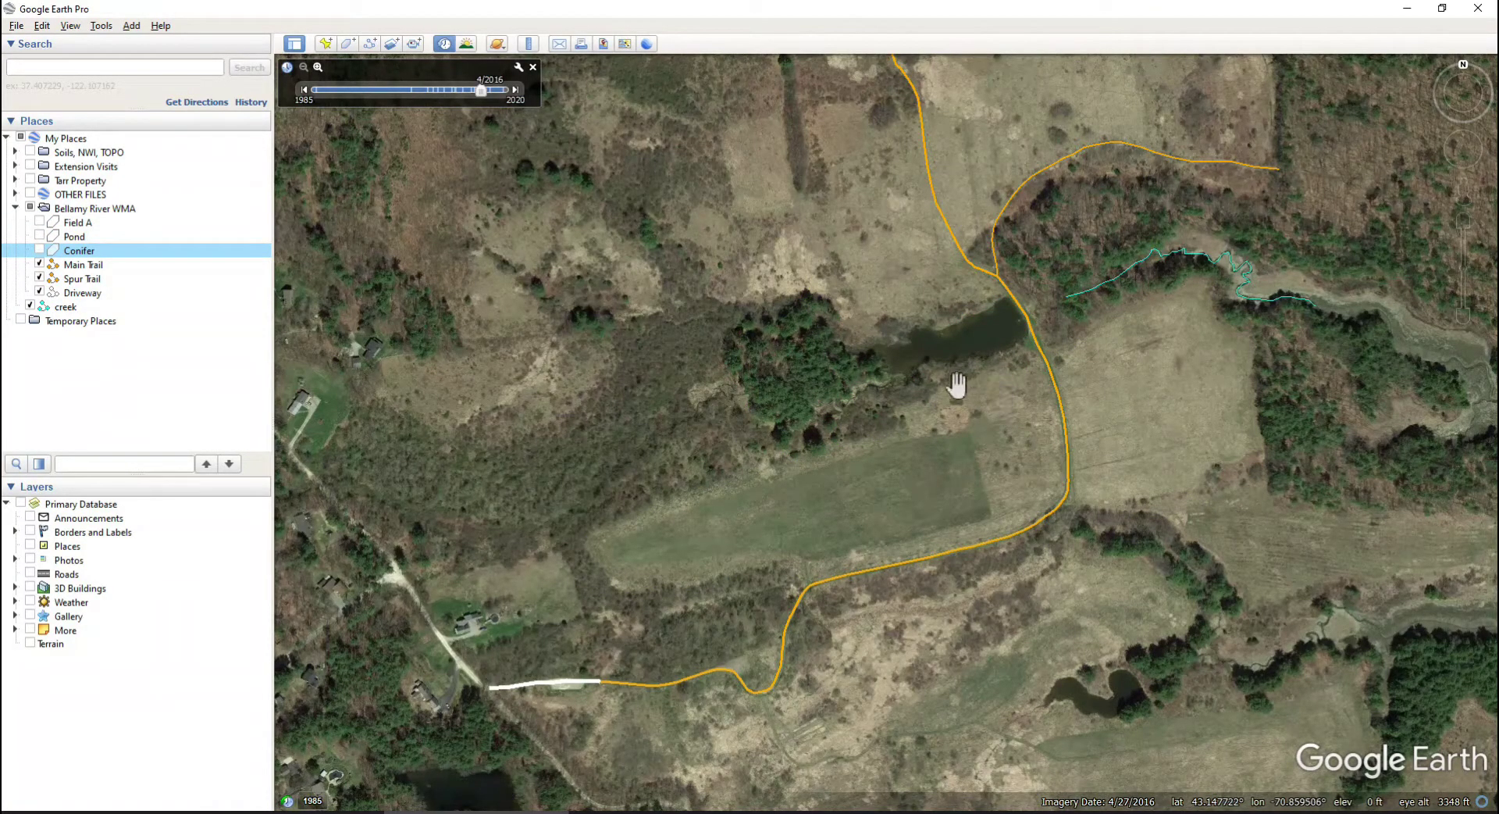
drag(956, 384, 960, 429)
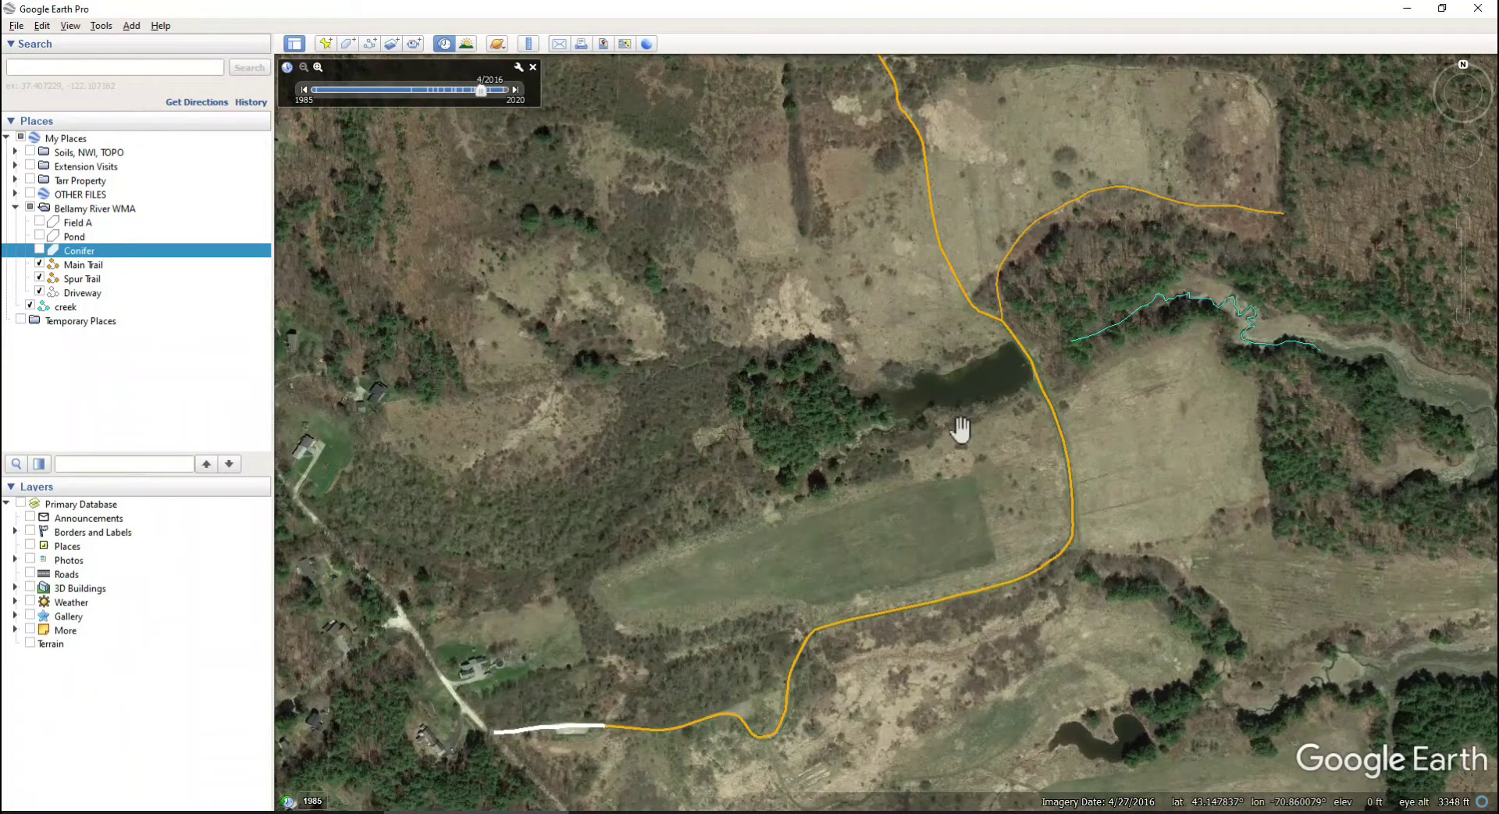
Toggle the visibility of the whole Bellamy River WMA folder to check which features it controls, ending with it hidden
click(33, 210)
click(31, 207)
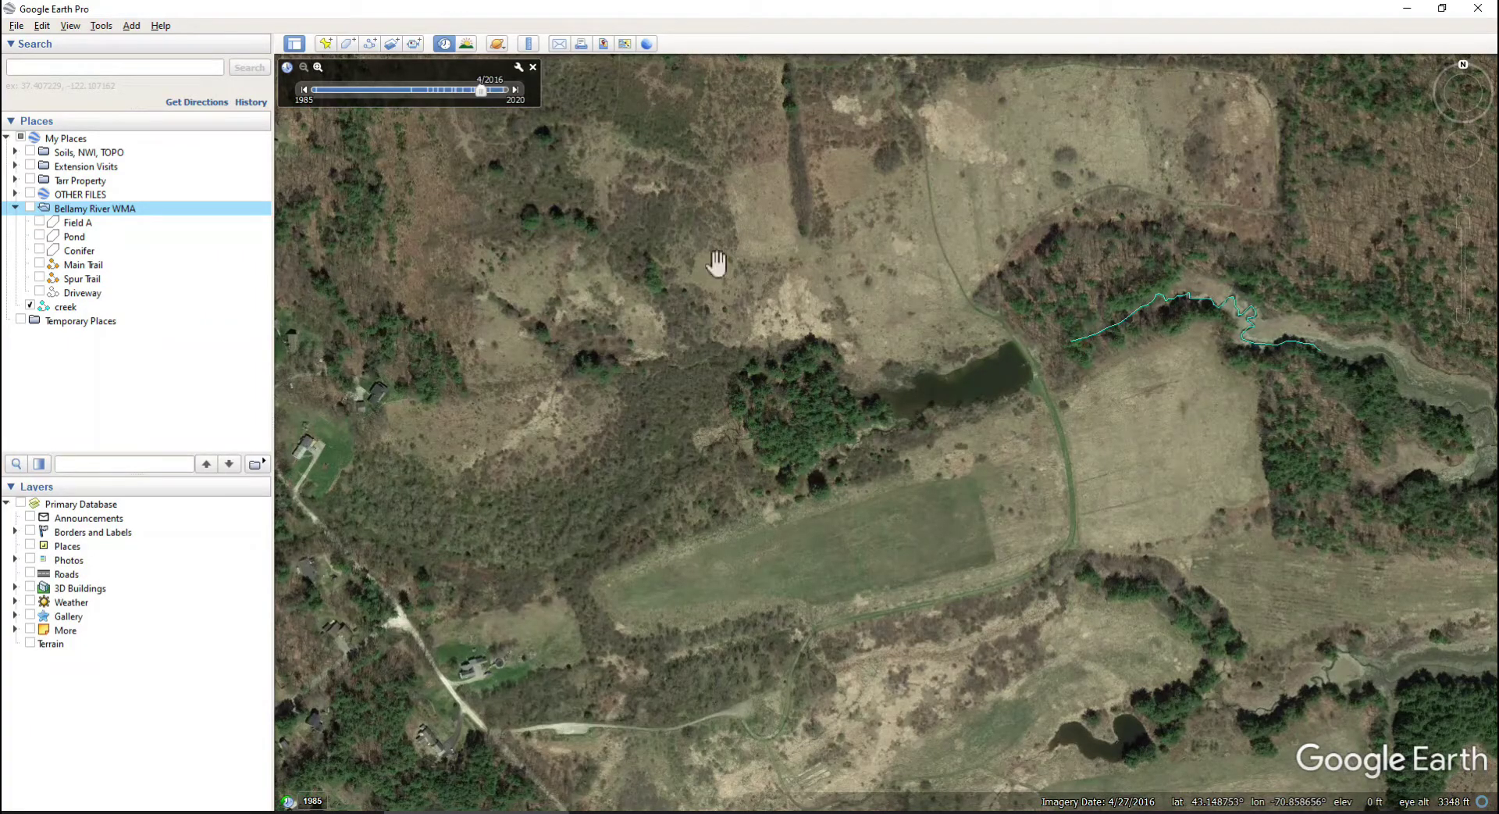
click(31, 208)
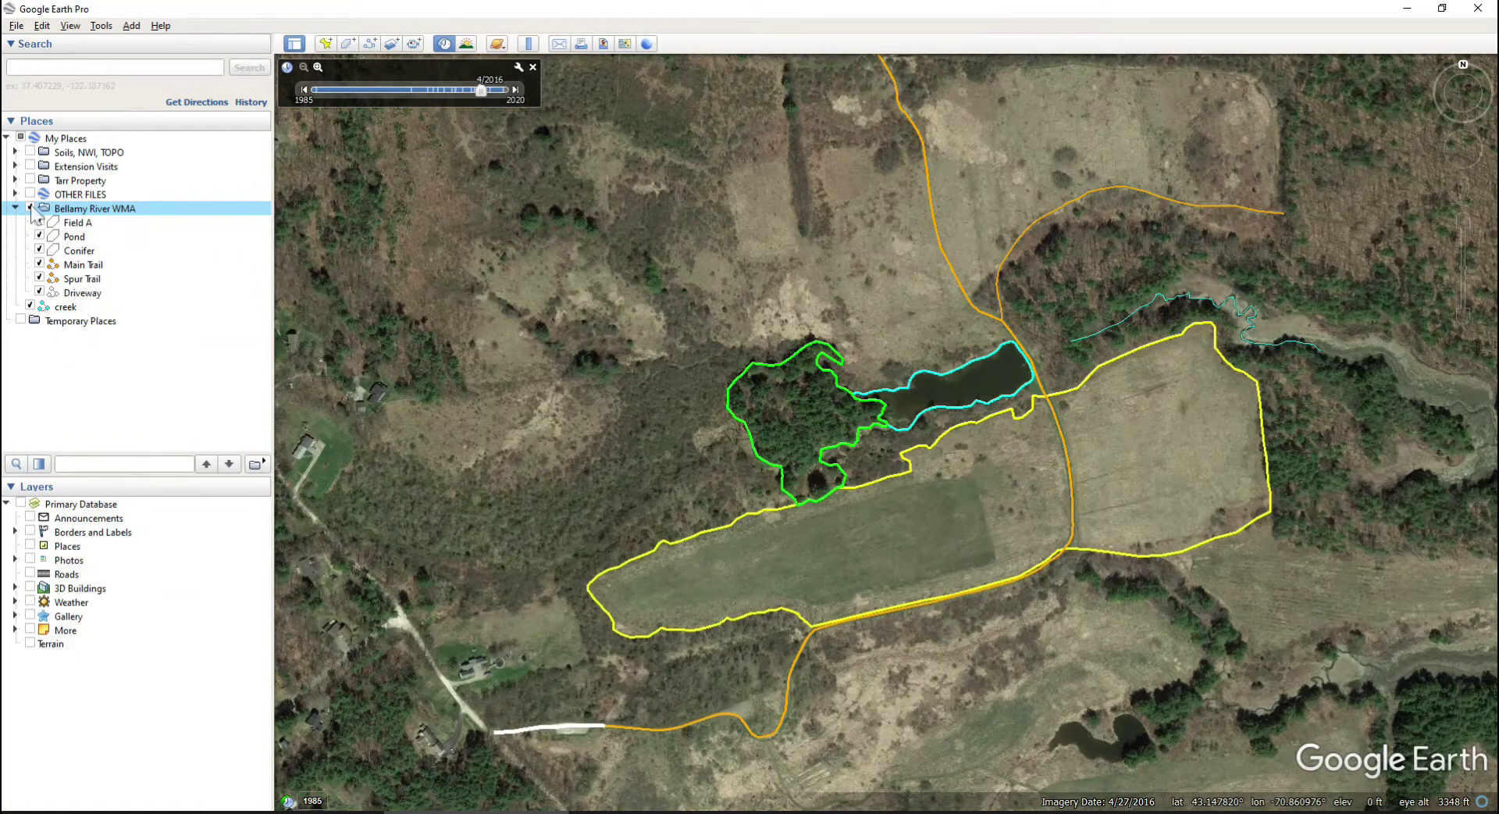
click(31, 208)
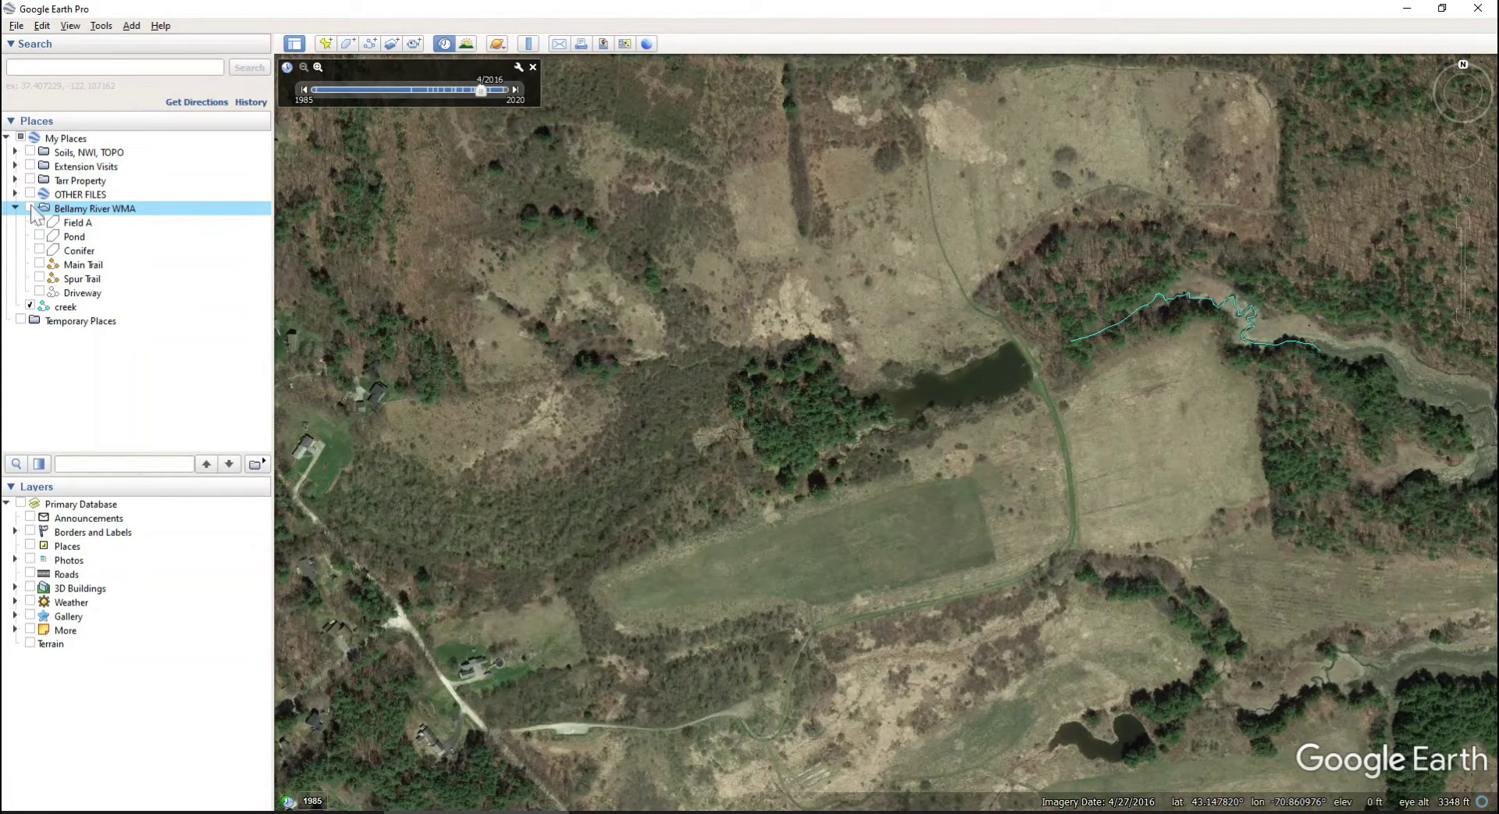
Move the creek path into the Bellamy River WMA folder and toggle the folder's visibility to check it, ending with everything shown
click(67, 310)
drag(67, 312, 80, 218)
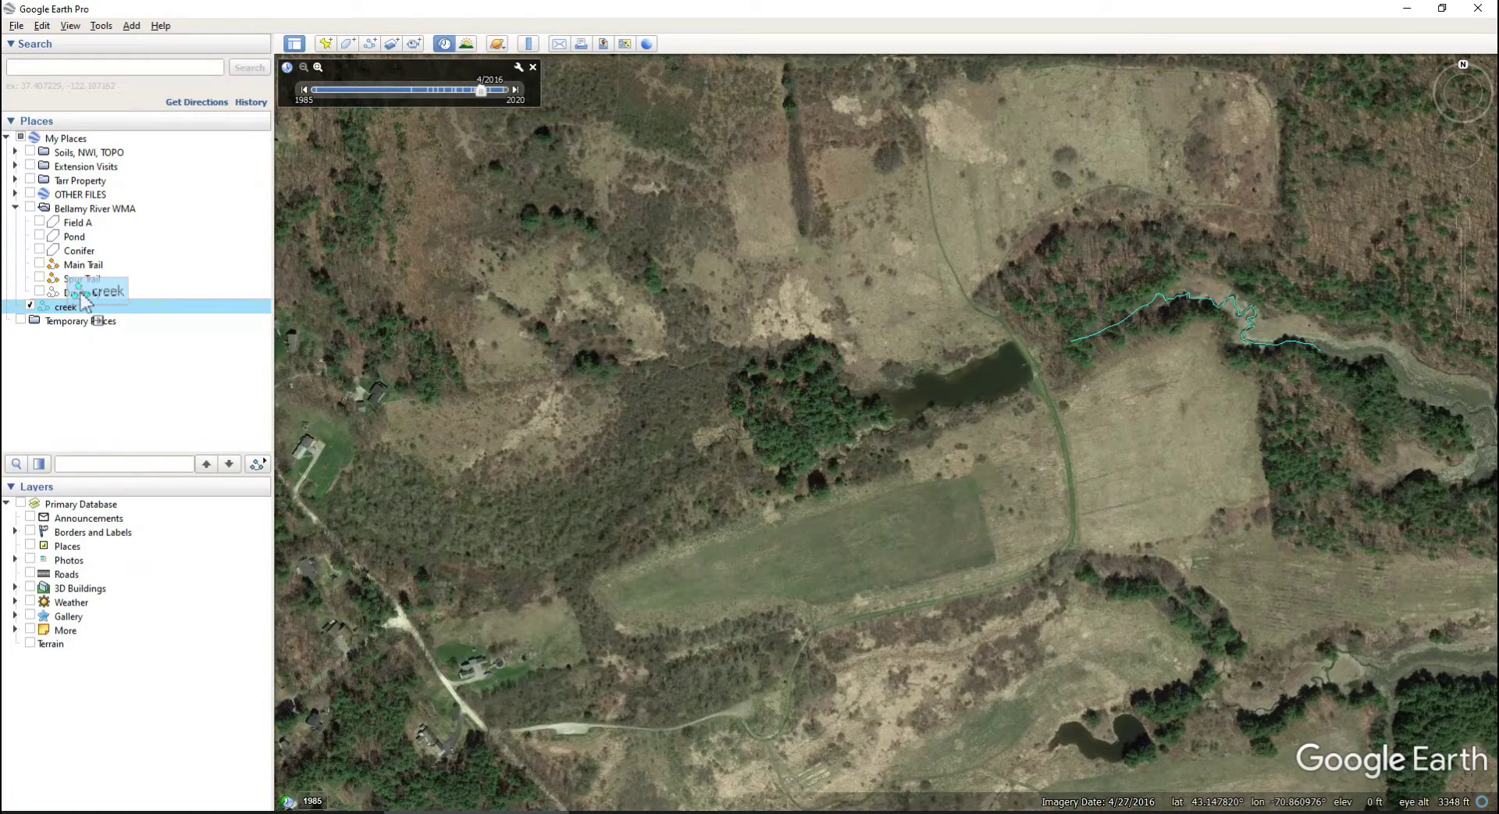
click(30, 208)
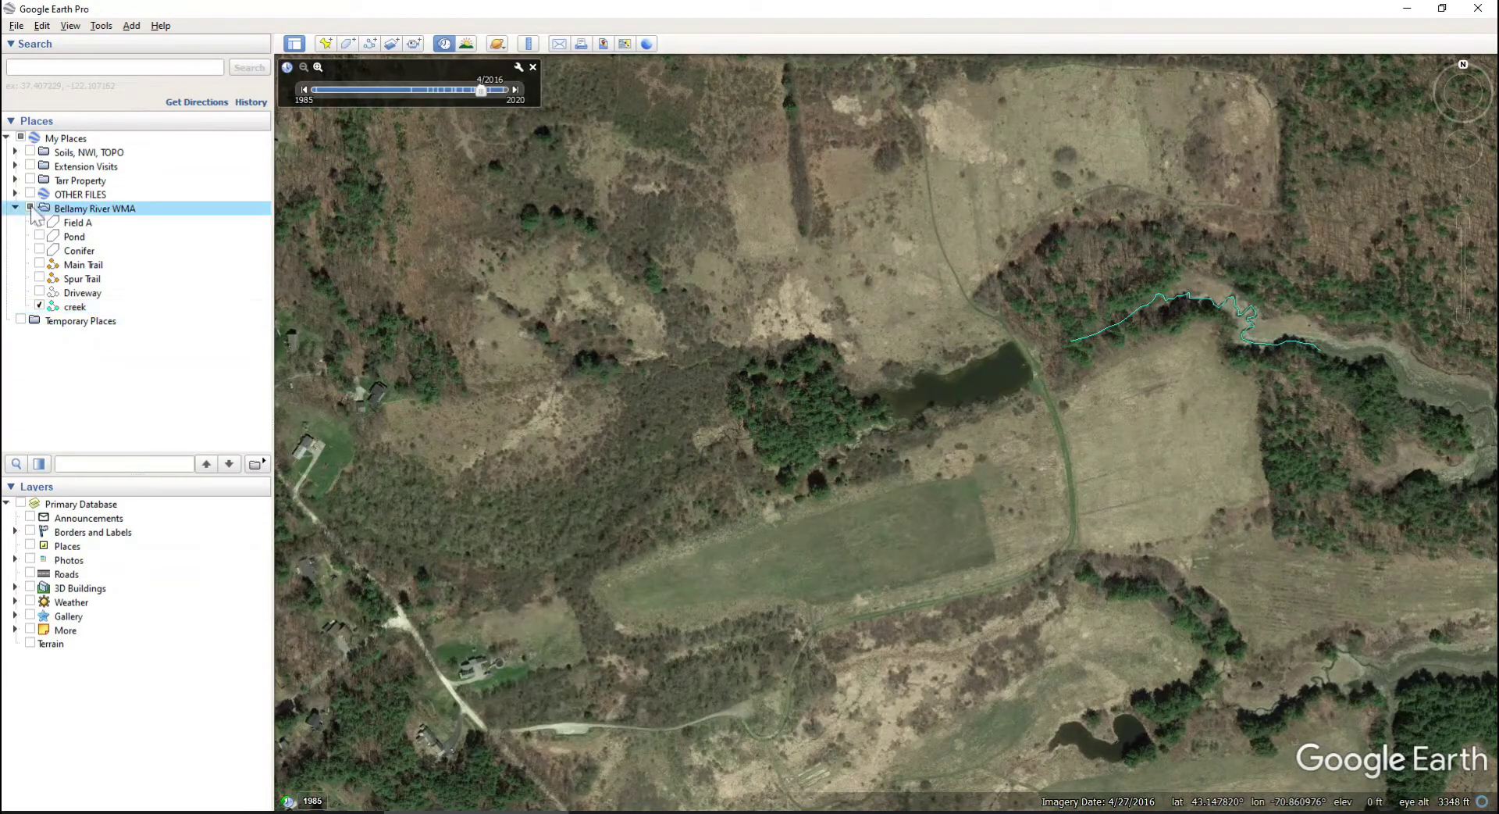
click(30, 208)
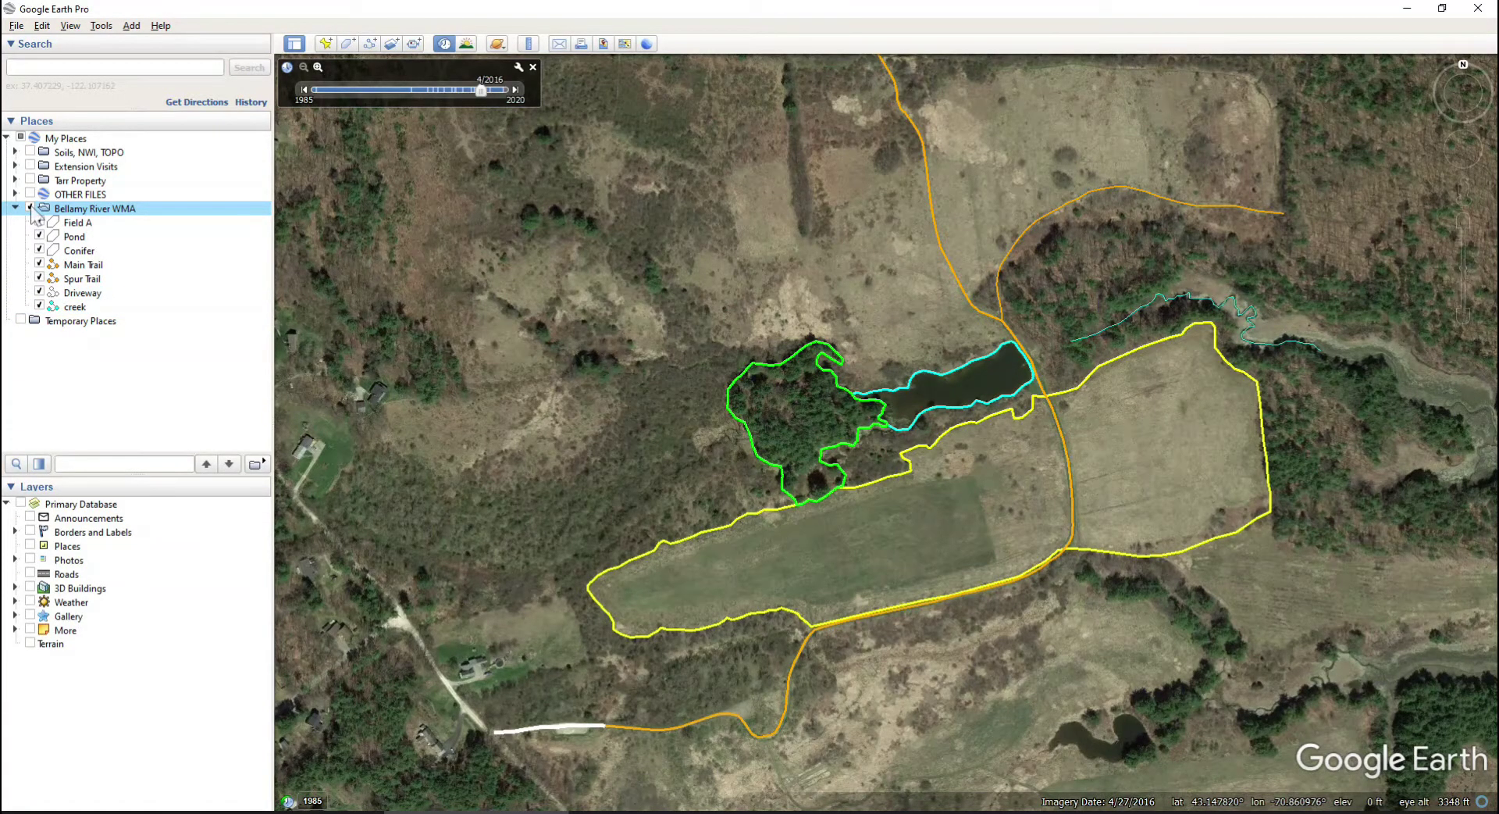
click(31, 208)
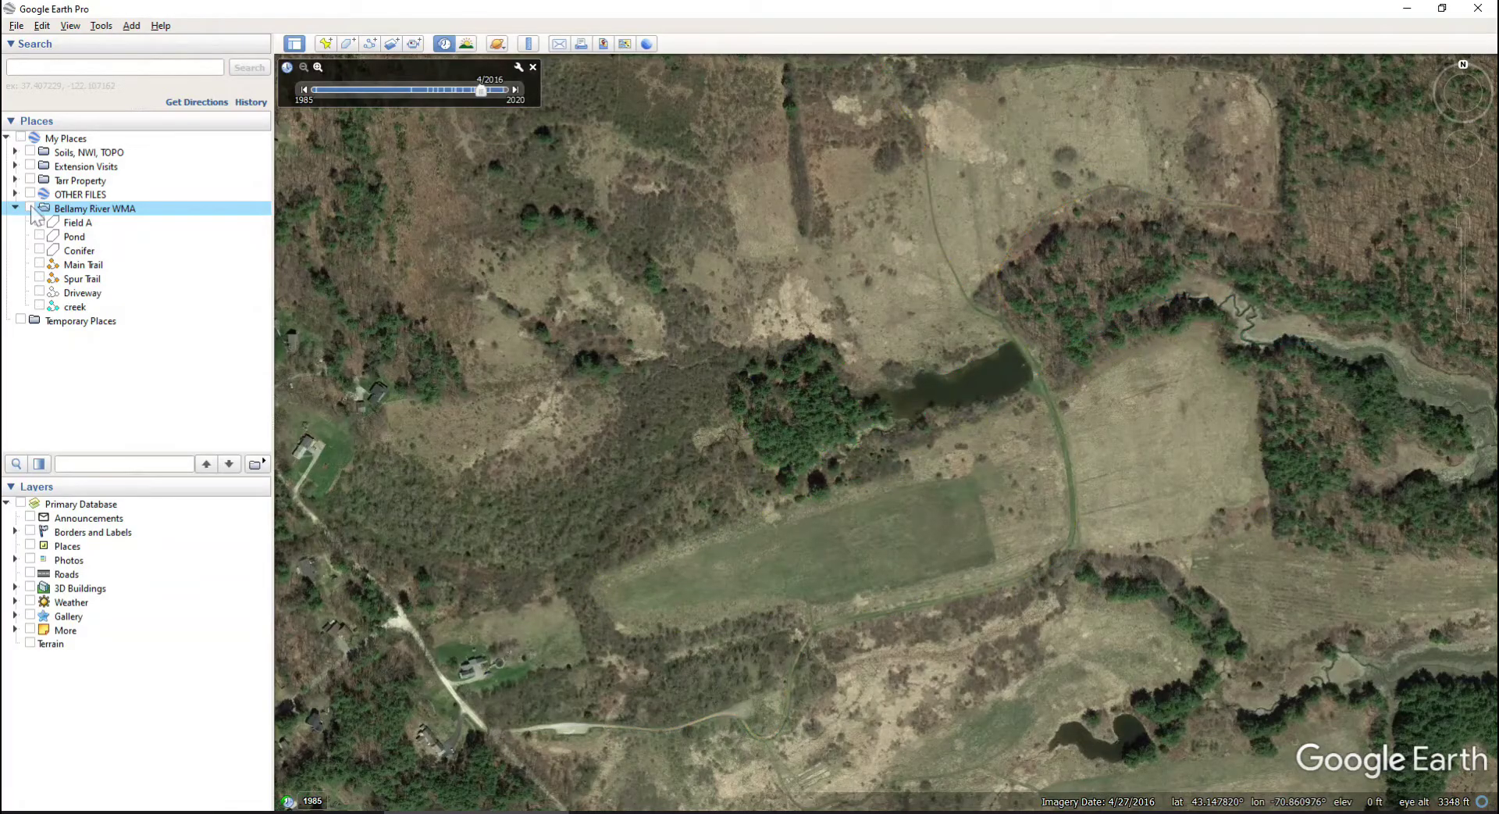
click(30, 208)
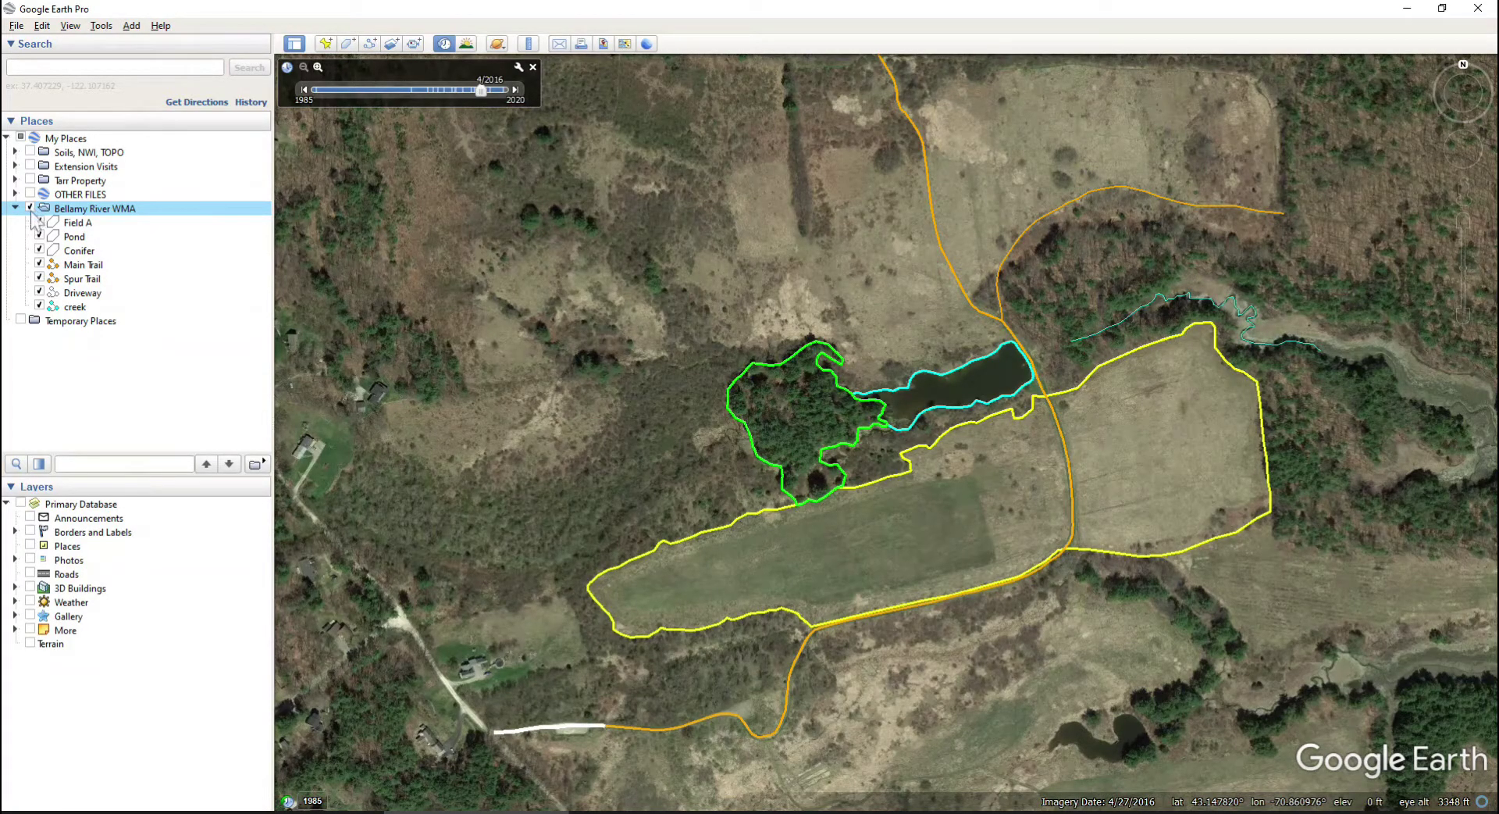
Hide the Field A, Pond and Conifer polygons to view the paths alone, and show all three polygons again
click(39, 222)
click(40, 237)
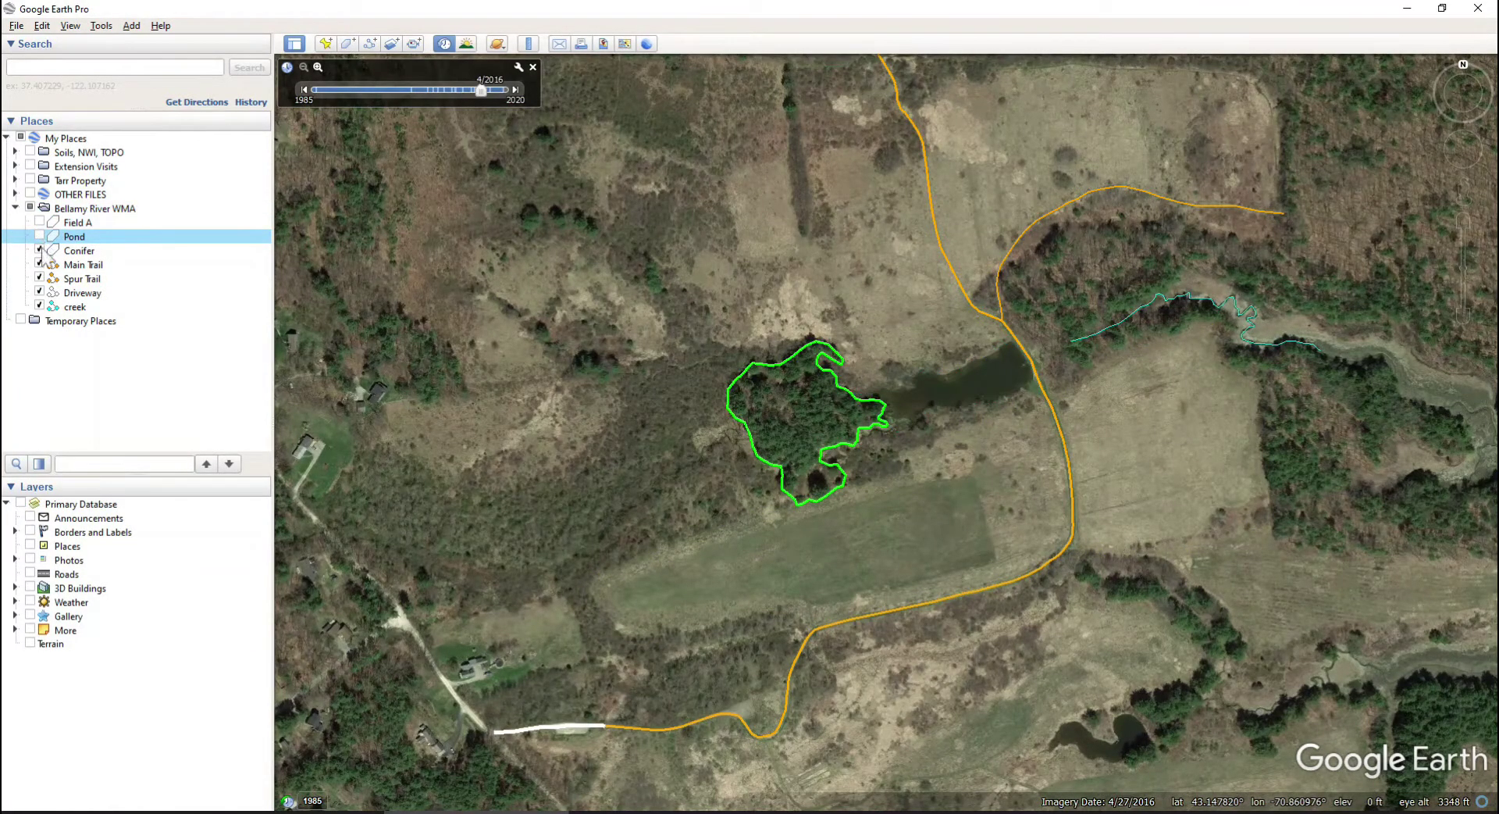
click(40, 251)
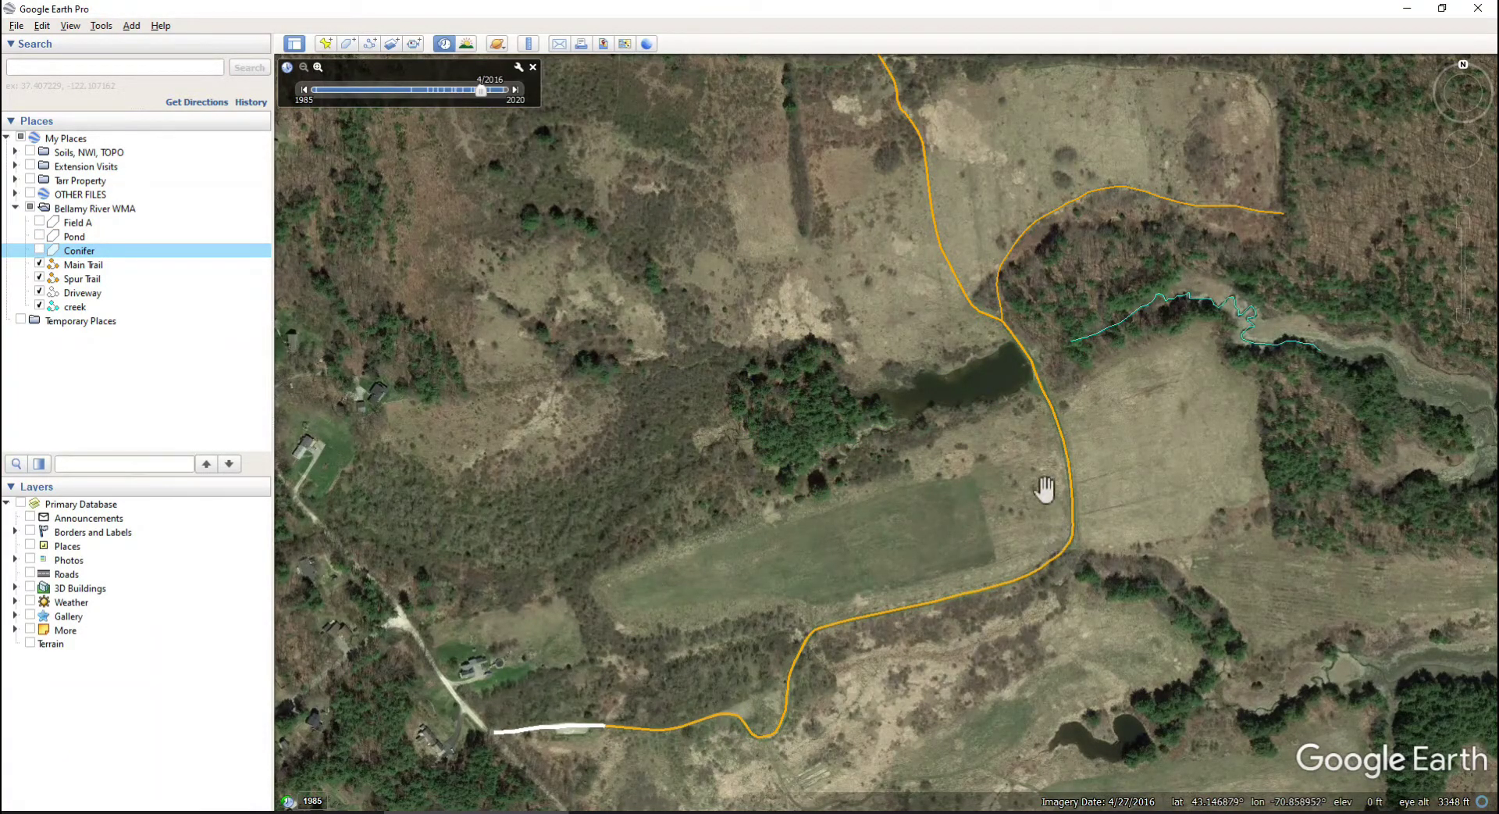
click(39, 250)
click(39, 236)
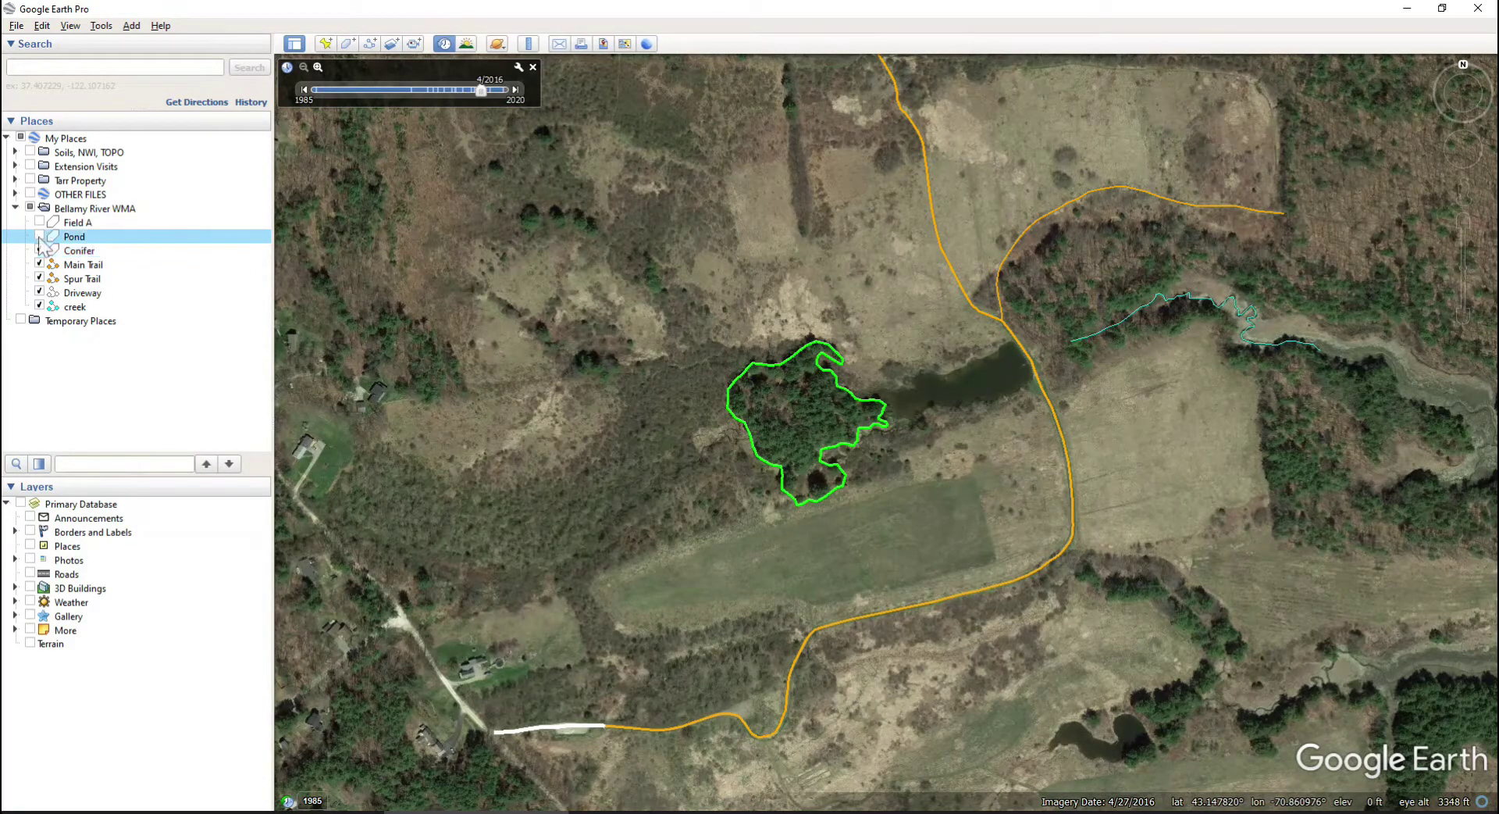
click(39, 222)
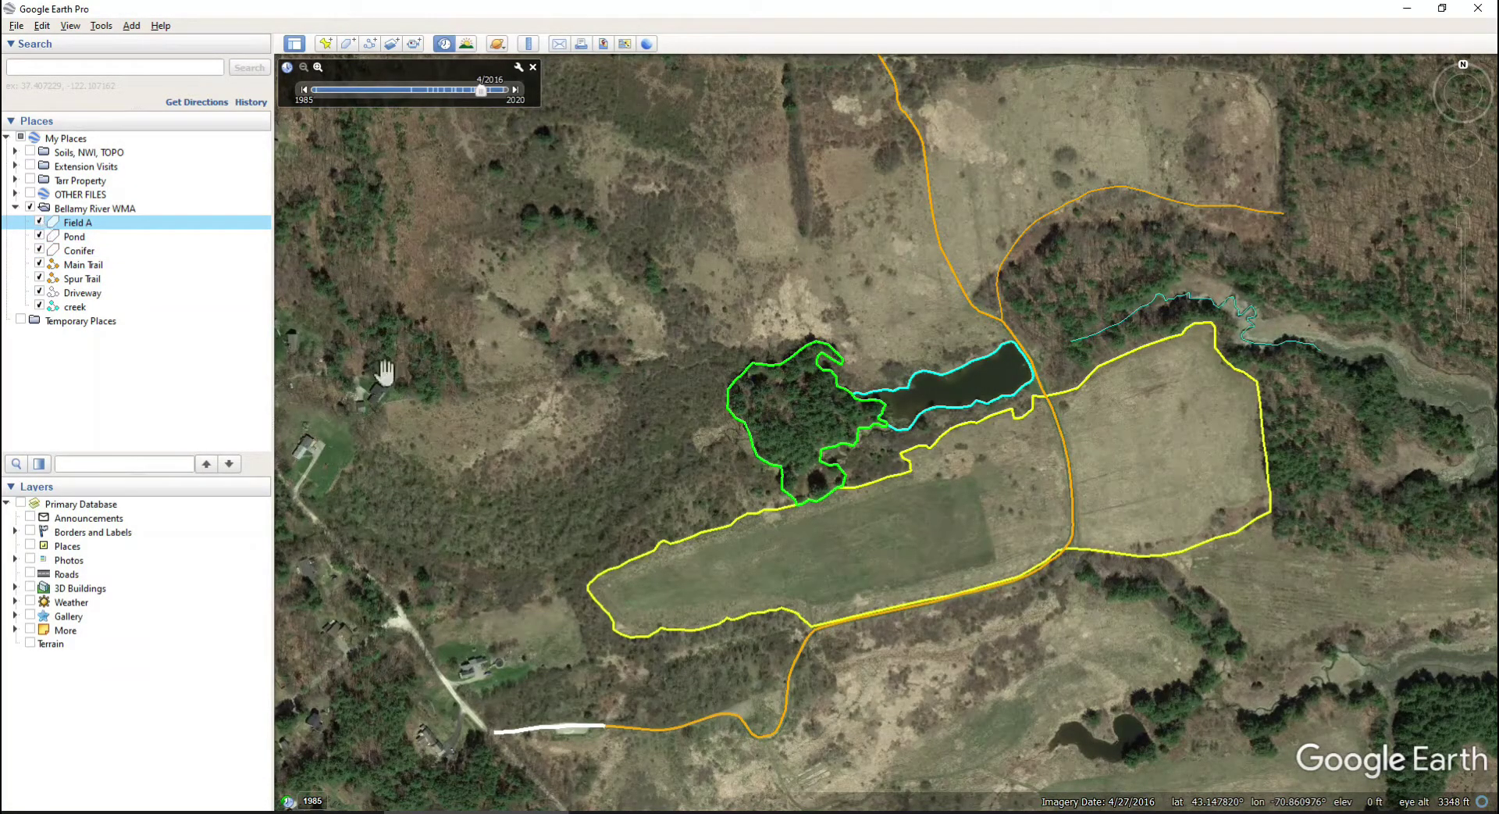
drag(582, 425, 586, 395)
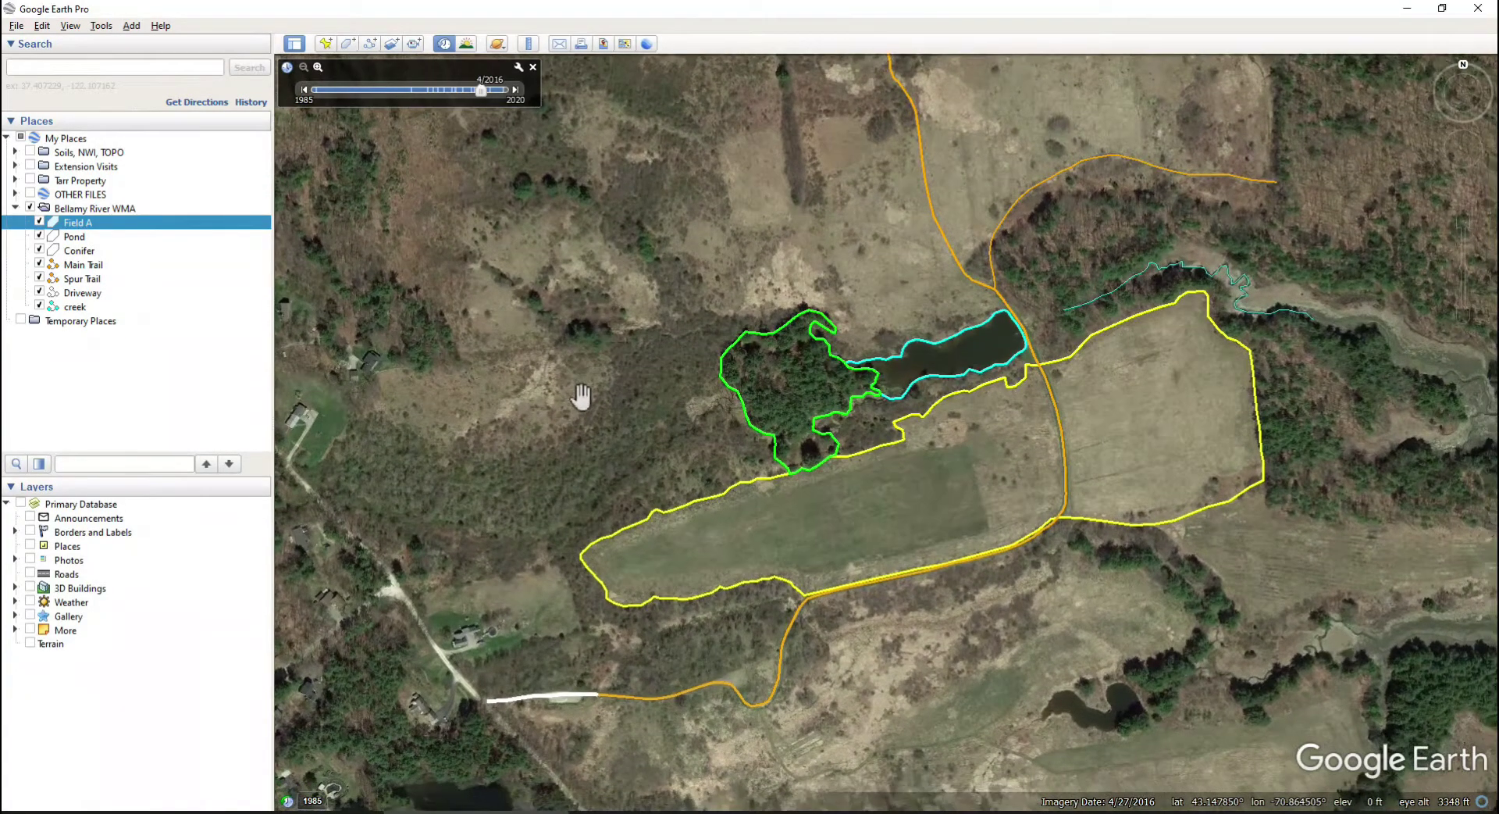